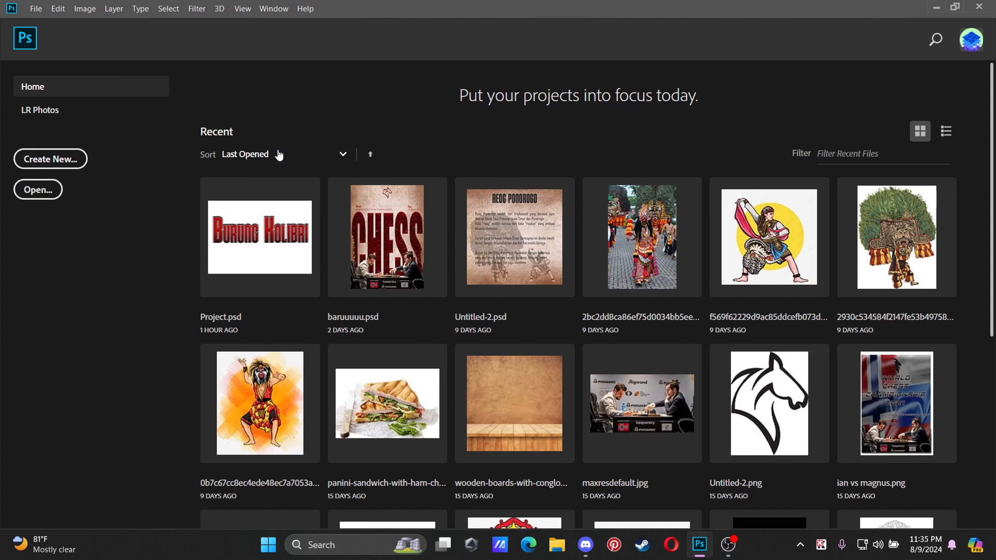
Step: View the recent files as a list, restore the thumbnail view, and start setting up a new document
{"action": "left_click", "coordinate": [945, 136]}
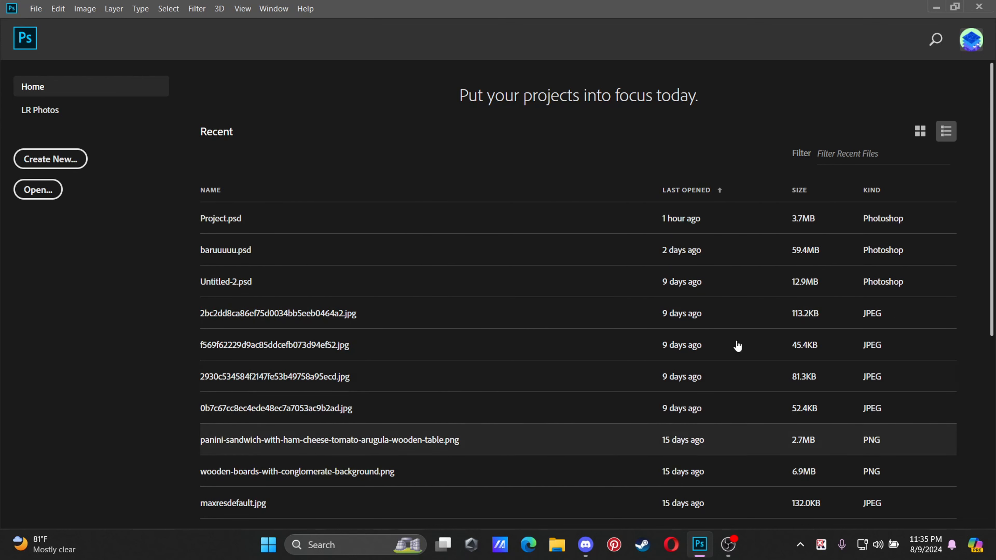
{"action": "left_click", "coordinate": [919, 132]}
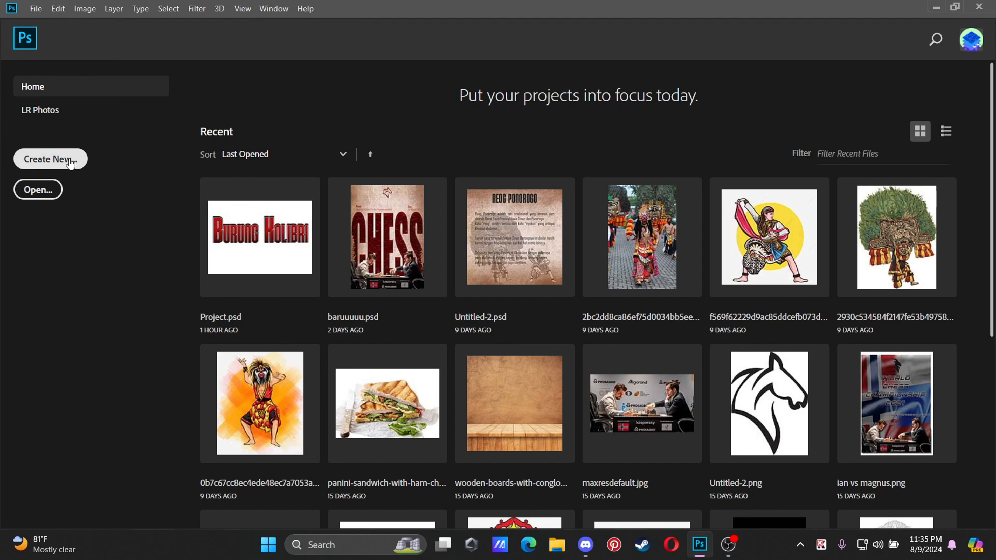
{"action": "left_click", "coordinate": [61, 197]}
{"action": "left_click", "coordinate": [73, 163]}
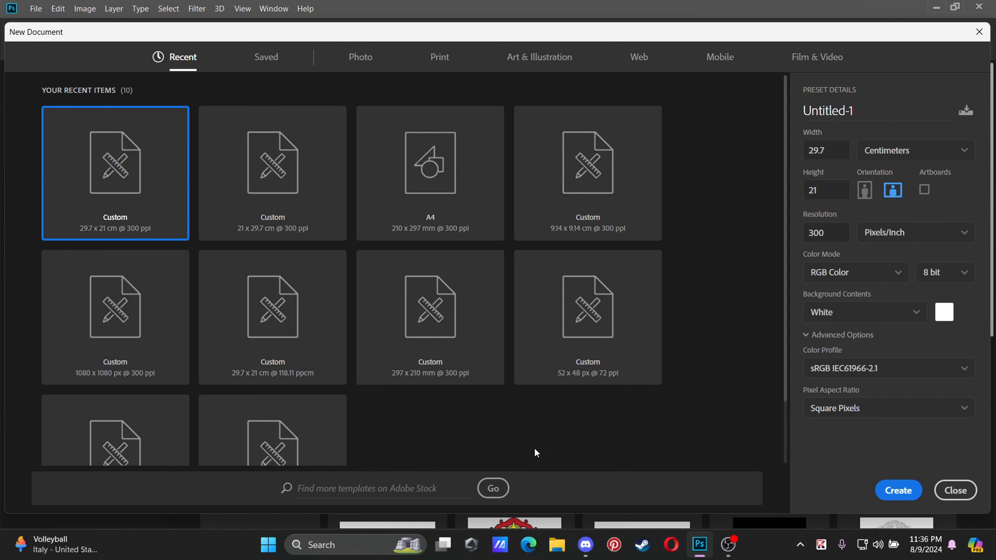
Step: Examine the new document preset categories, from Saved and Photo through Film & Video, and return to the recent presets
{"action": "left_click", "coordinate": [275, 60]}
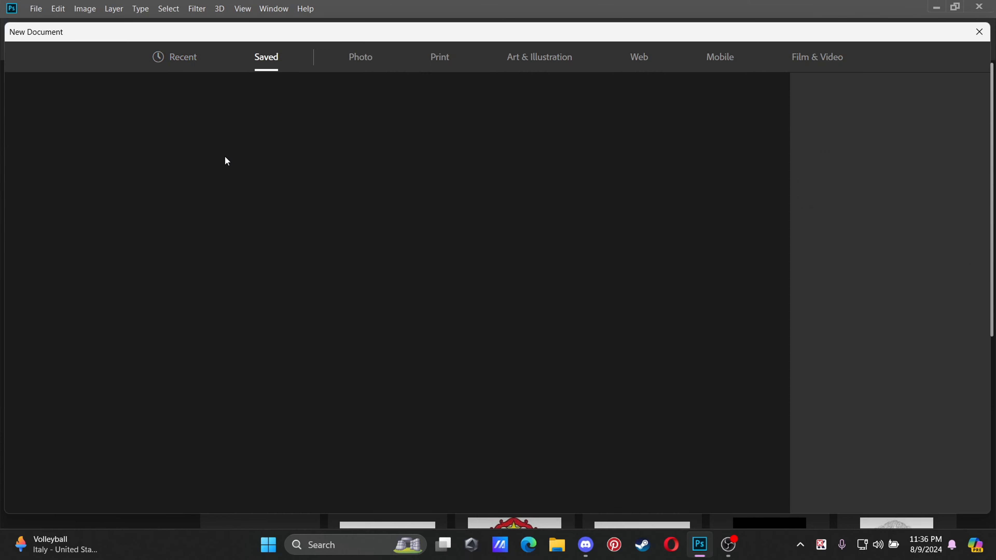
{"action": "left_click", "coordinate": [360, 57]}
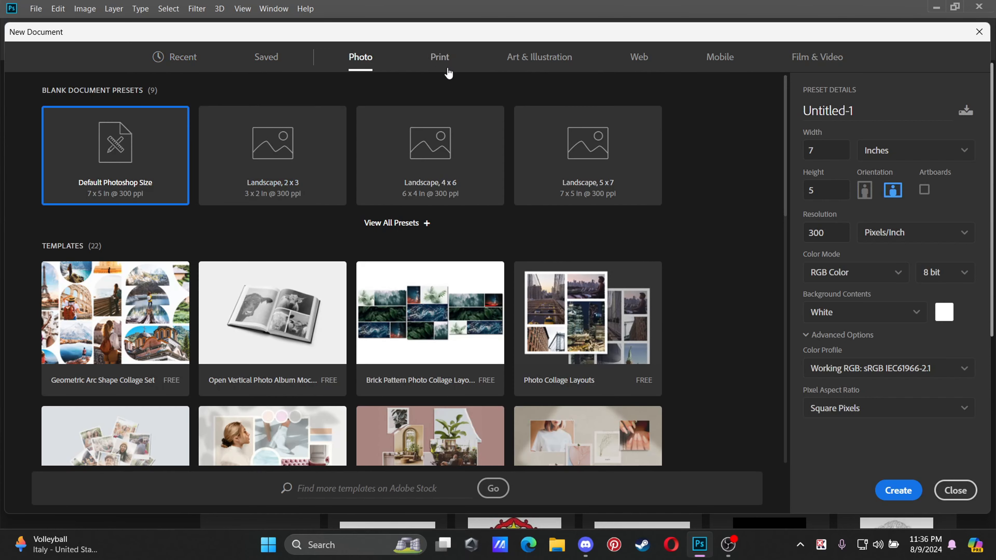
{"action": "left_click", "coordinate": [441, 59]}
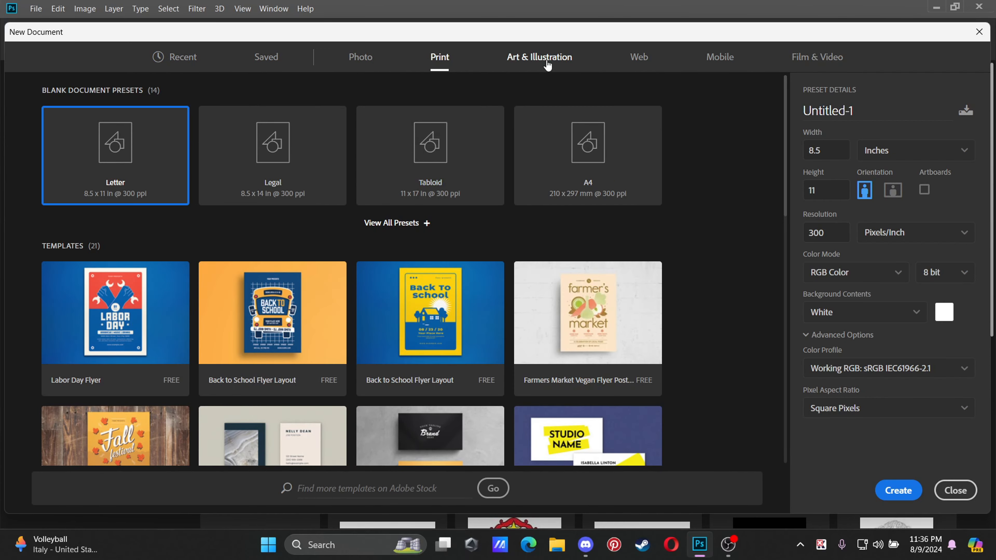
{"action": "left_click", "coordinate": [547, 64]}
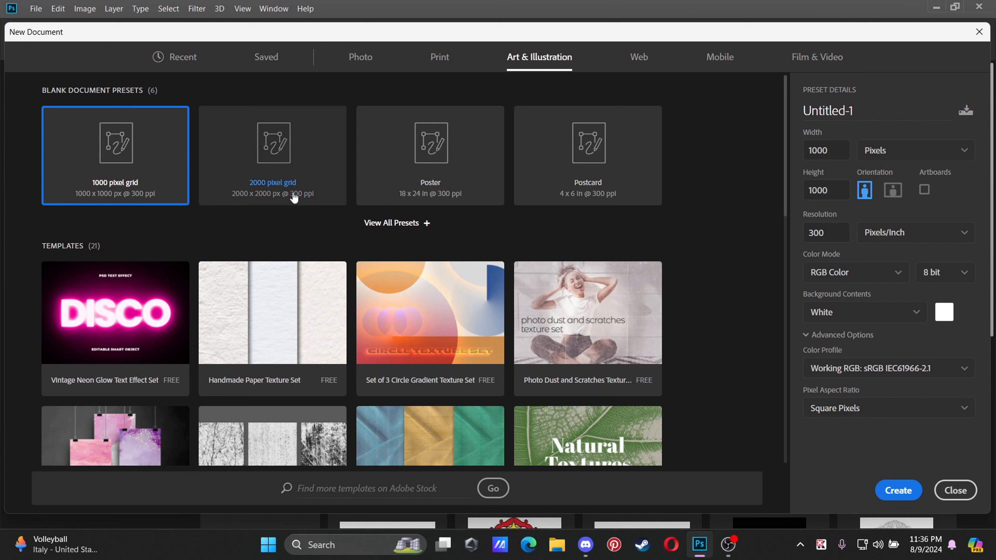
{"action": "left_click", "coordinate": [635, 62]}
{"action": "left_click", "coordinate": [718, 60]}
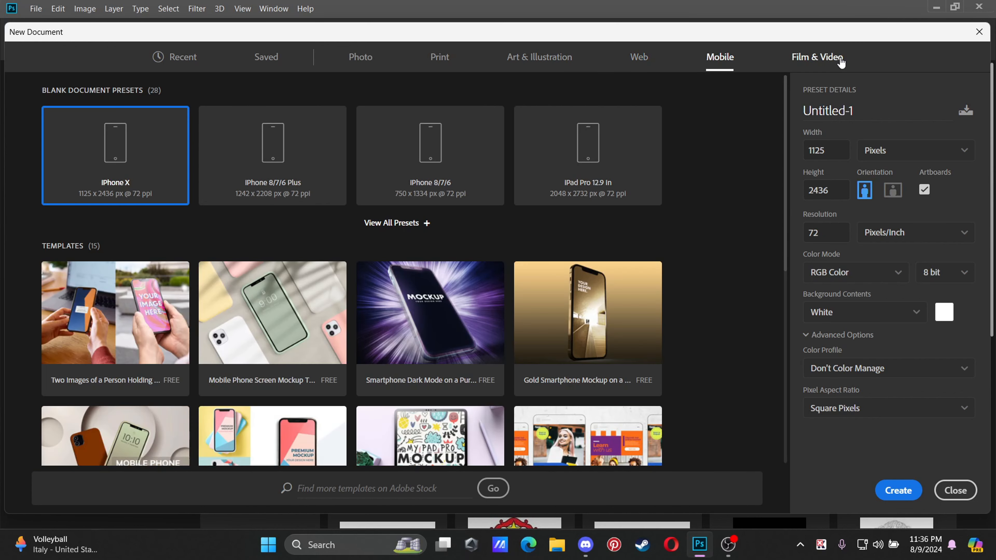
{"action": "left_click", "coordinate": [840, 60]}
{"action": "left_click", "coordinate": [182, 63]}
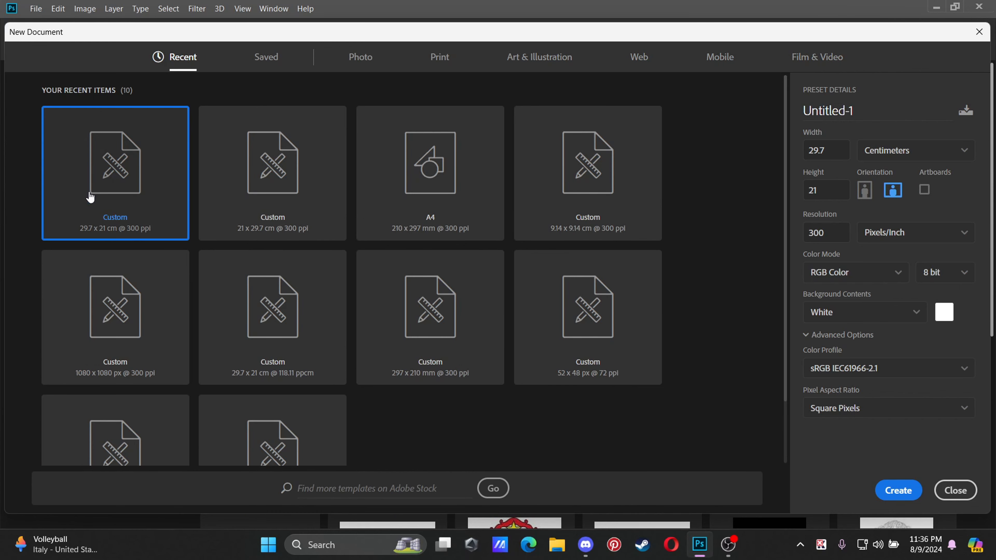
Step: Choose the A4 print preset with landscape orientation and centimeters as the unit
{"action": "left_click", "coordinate": [448, 61]}
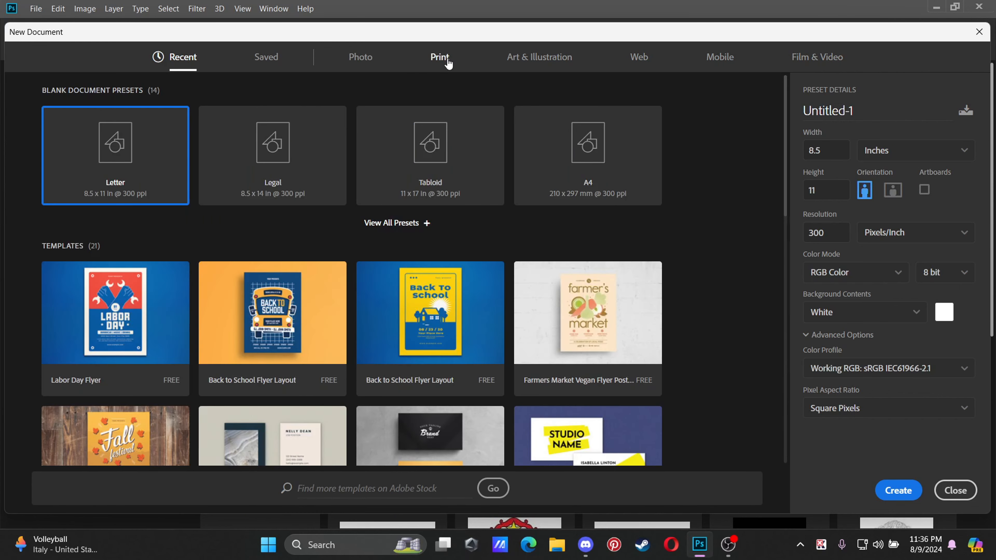
{"action": "left_click", "coordinate": [607, 151]}
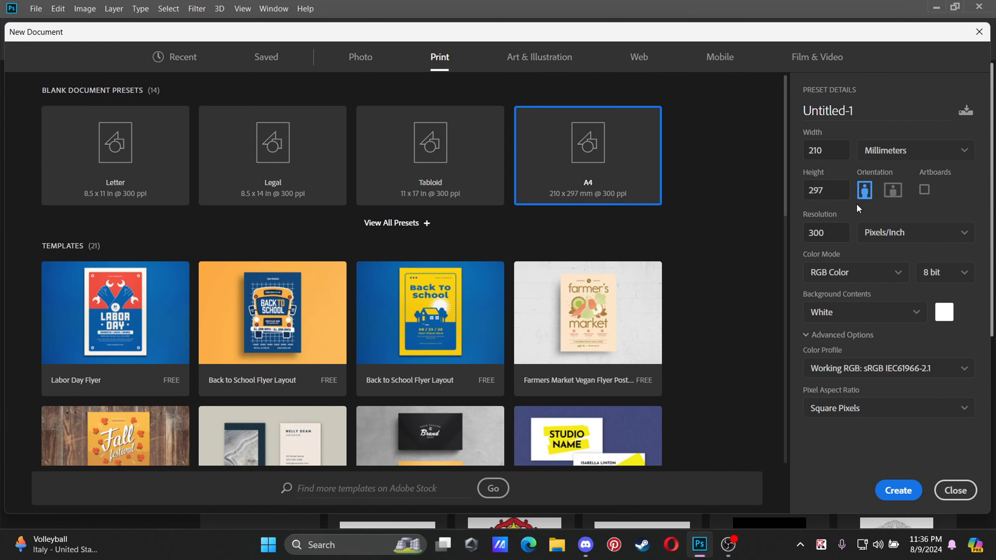
{"action": "left_click", "coordinate": [893, 190]}
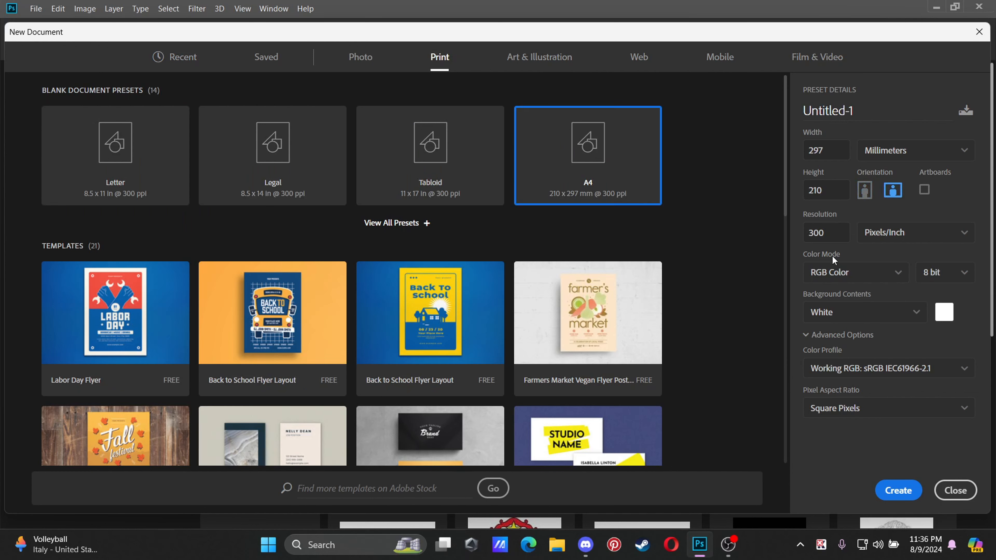
{"action": "left_click", "coordinate": [910, 161]}
{"action": "left_click", "coordinate": [918, 219]}
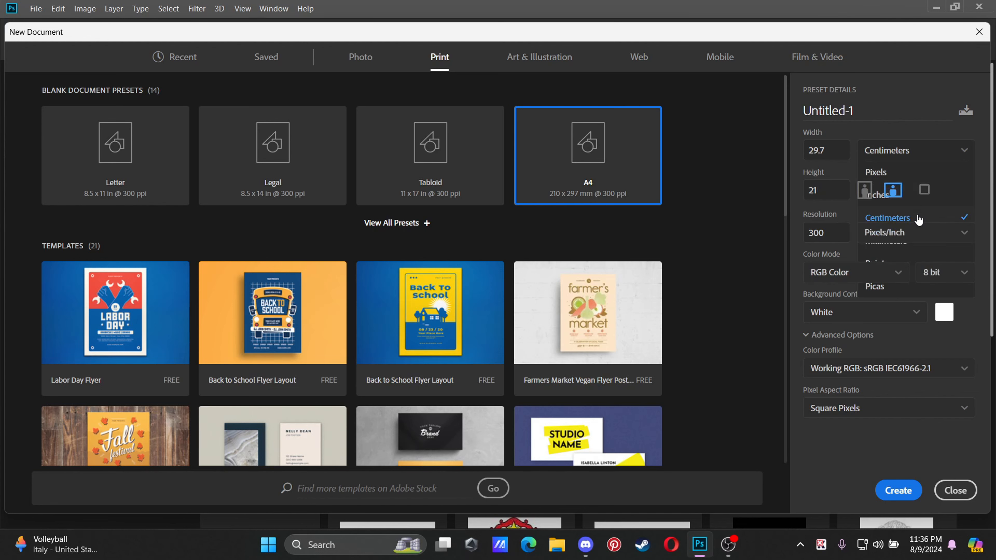
Step: Name the new document Project 1 and create it
{"action": "left_click", "coordinate": [893, 114]}
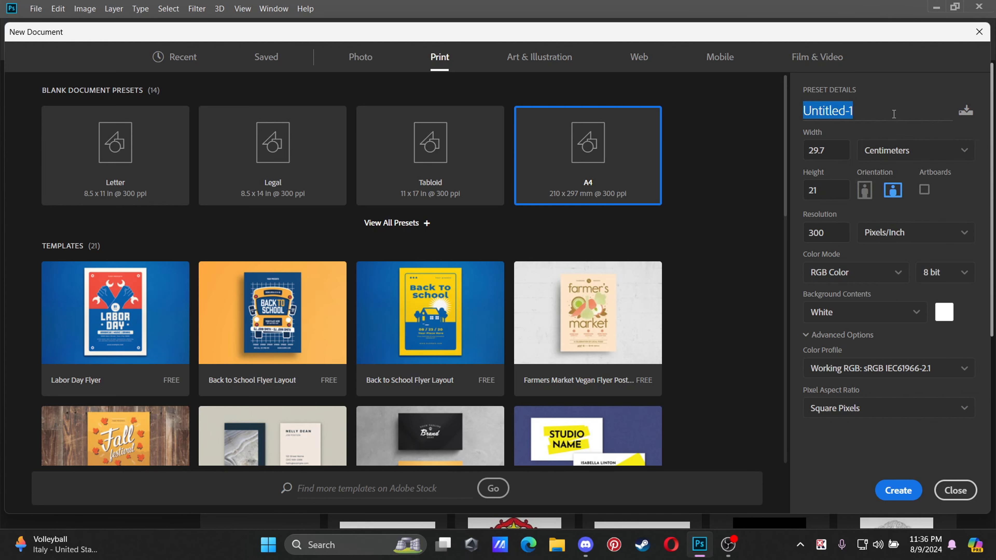
{"action": "key", "text": "BackSpace"}
{"action": "key", "text": "BackSpace"}
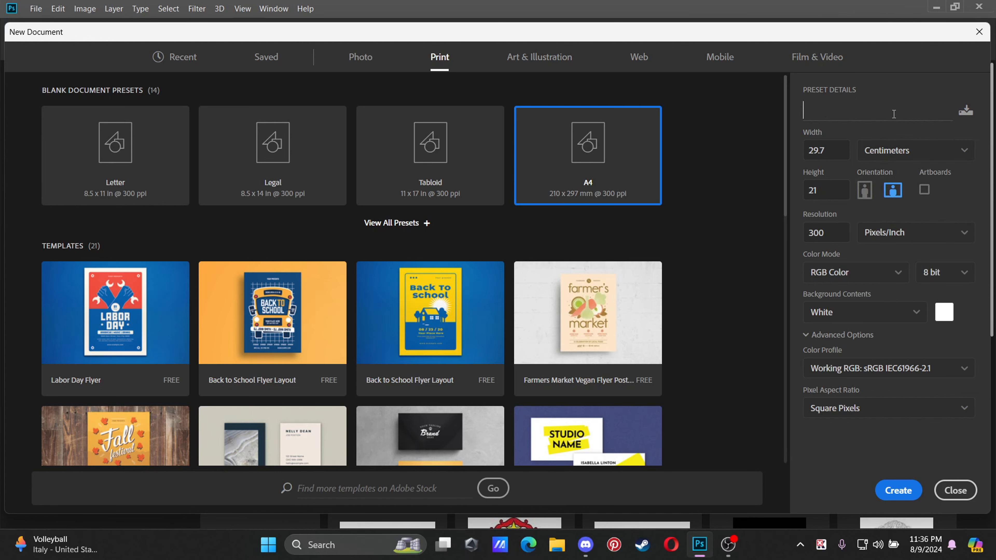
{"action": "type", "text": "Prjoj"}
{"action": "type", "text": "ect 2"}
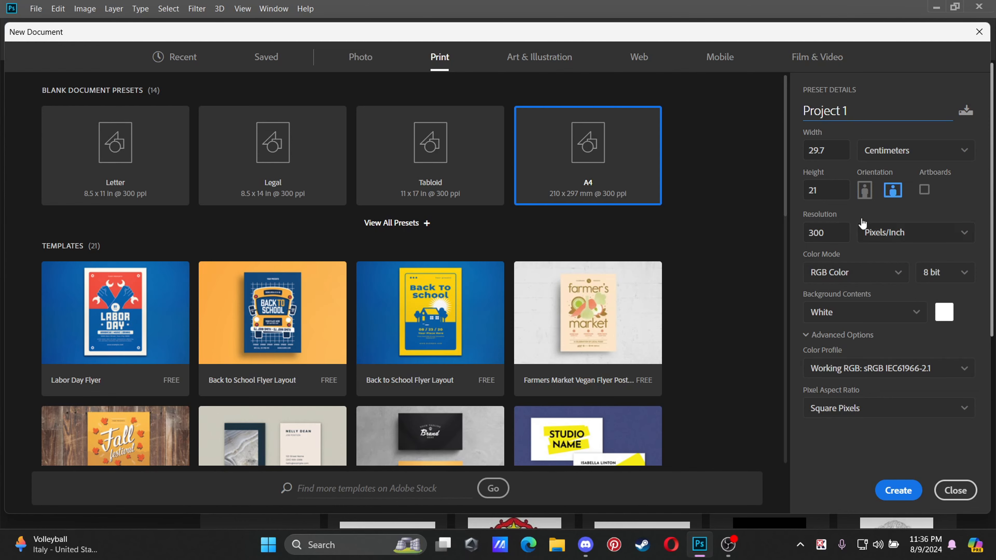
{"action": "left_click", "coordinate": [898, 491]}
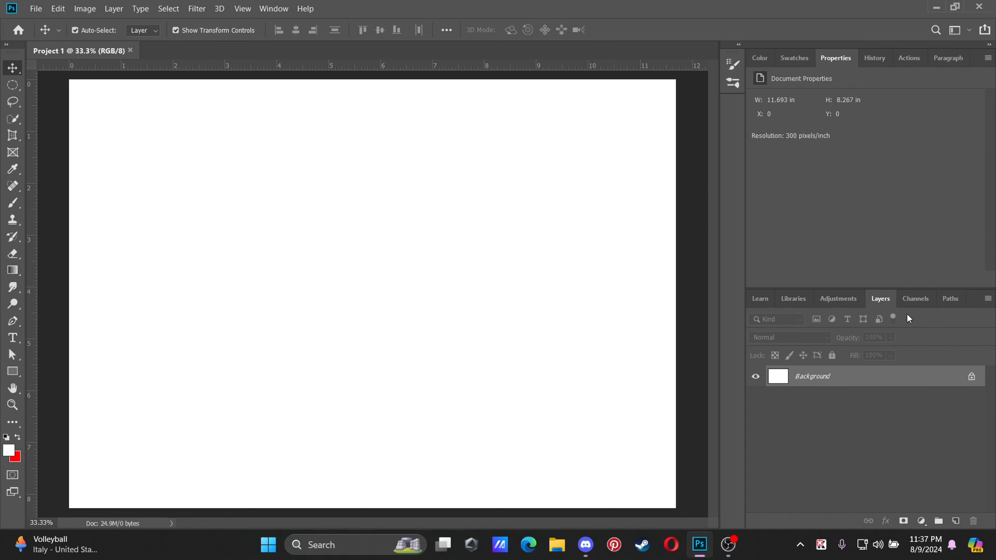
Step: Detach and close the Layers panel, reopen it, and dock it back after Paths in its panel group
{"action": "left_click_drag", "start_coordinate": [874, 298], "coordinate": [737, 345]}
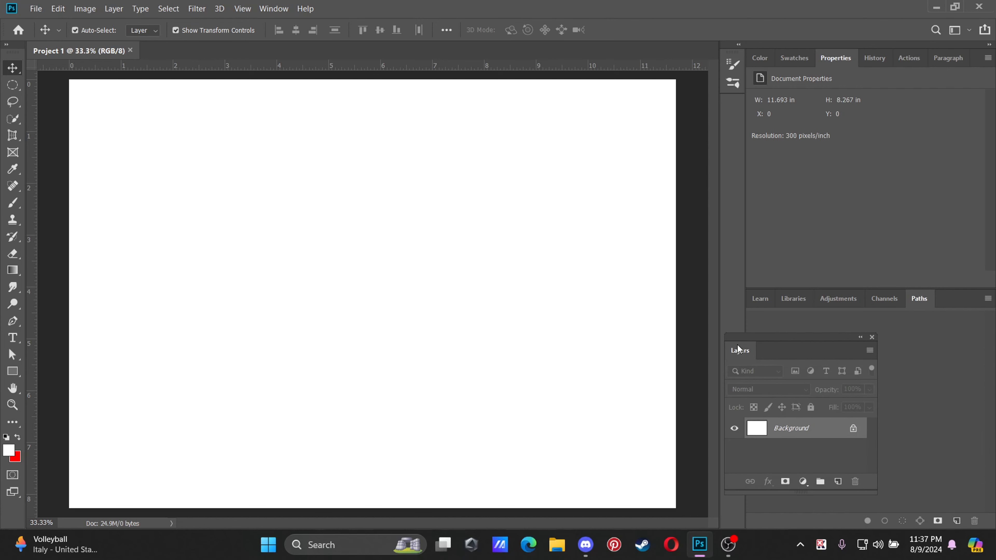
{"action": "left_click", "coordinate": [872, 336]}
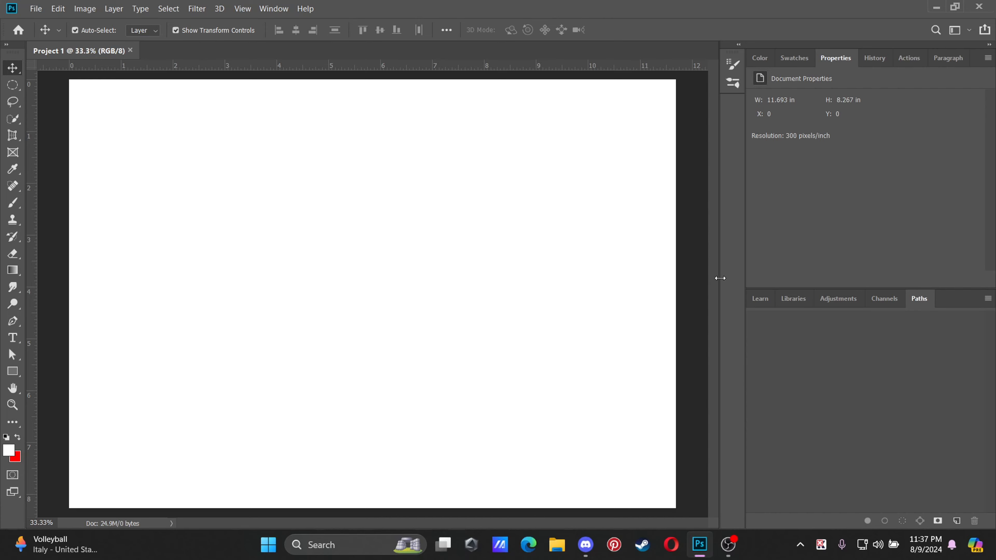
{"action": "left_click", "coordinate": [274, 8]}
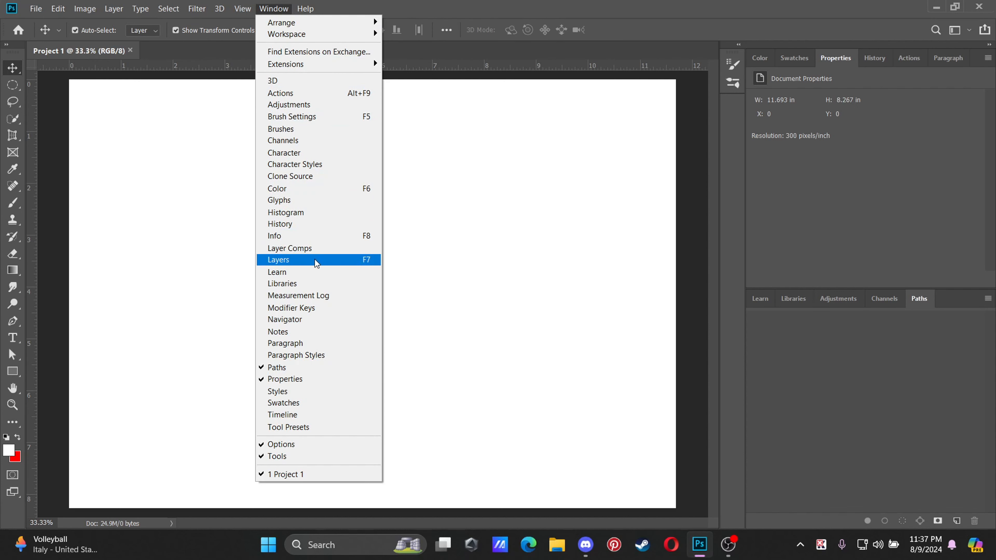
{"action": "left_click", "coordinate": [331, 268]}
{"action": "left_click_drag", "start_coordinate": [799, 339], "coordinate": [864, 297]}
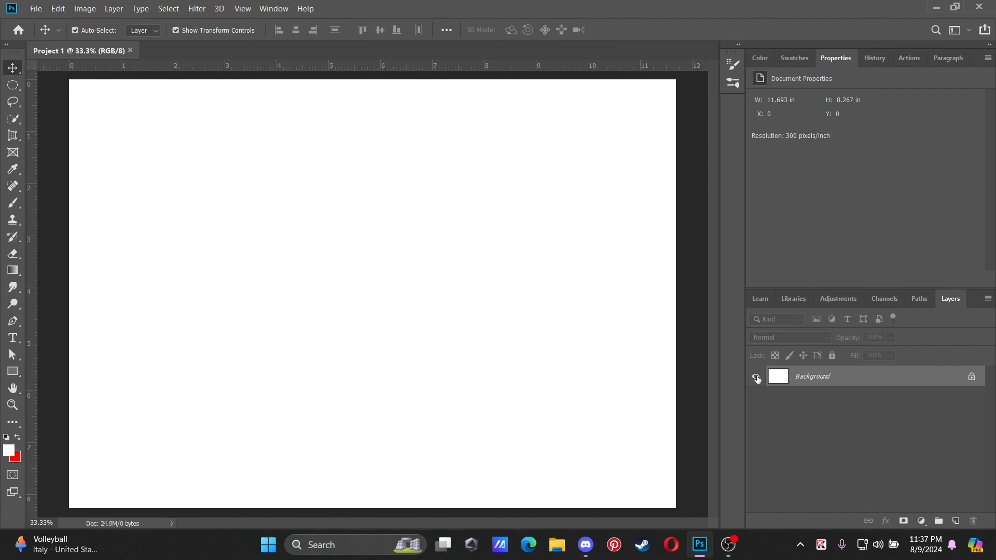
Step: Unlock the Background layer, and hide and show it again
{"action": "left_click", "coordinate": [971, 377]}
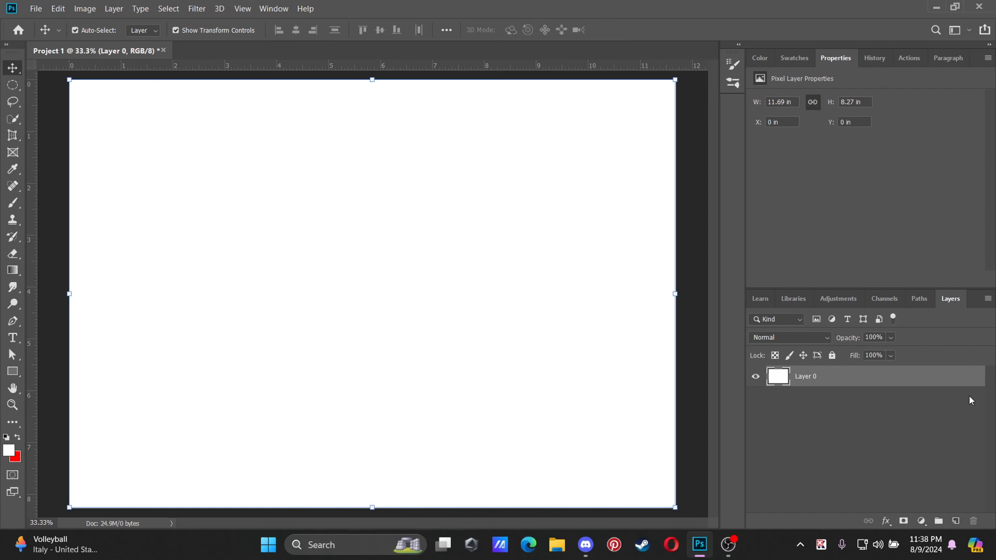
{"action": "left_click", "coordinate": [757, 378]}
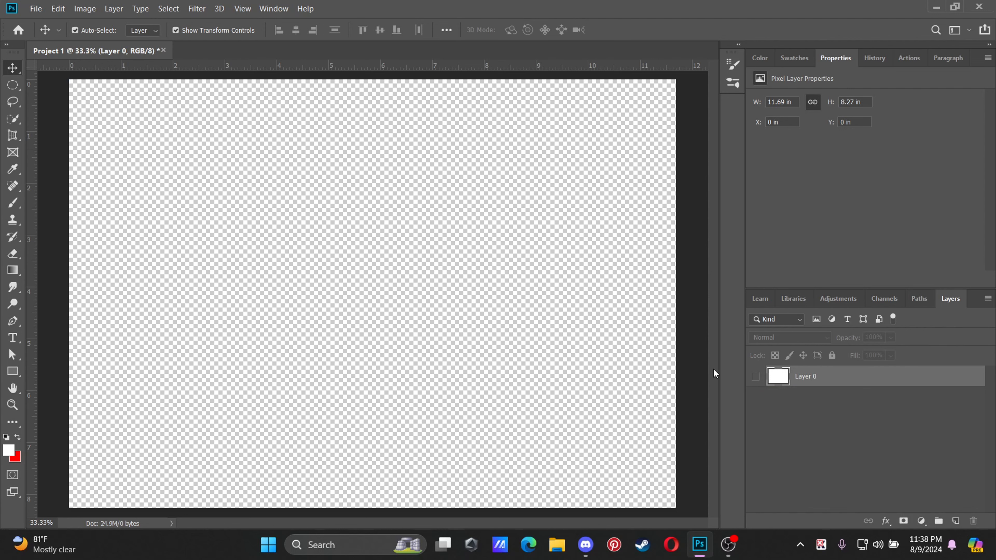
{"action": "left_click", "coordinate": [756, 378]}
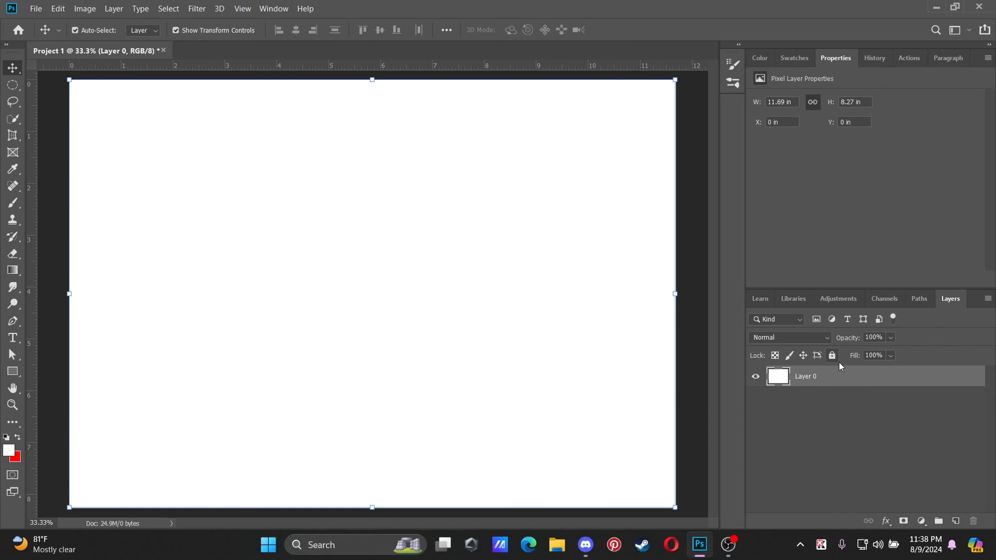
Step: Shift Layer 0 diagonally away from the canvas corner and return it to the canvas origin
{"action": "left_click_drag", "start_coordinate": [463, 242], "coordinate": [399, 268]}
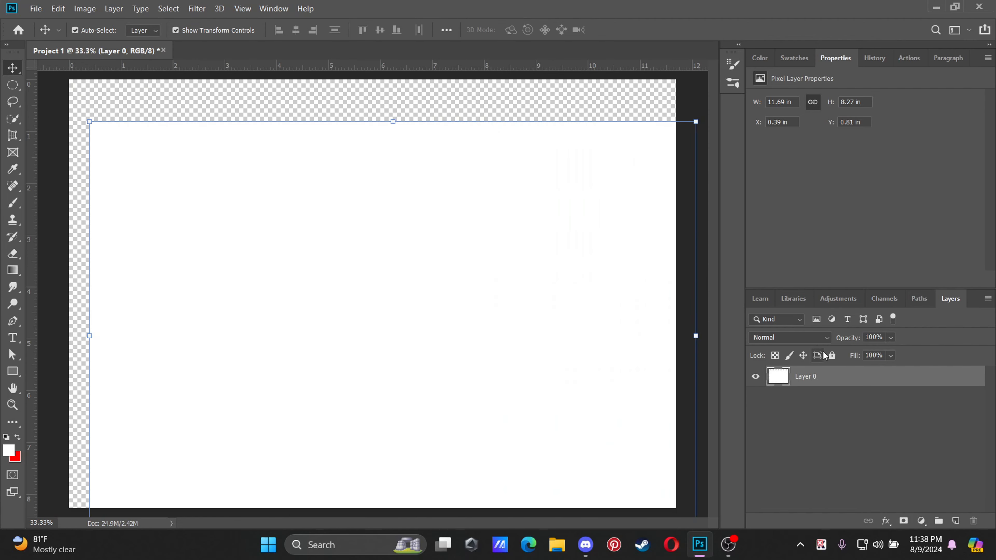
{"action": "left_click_drag", "start_coordinate": [495, 303], "coordinate": [443, 233]}
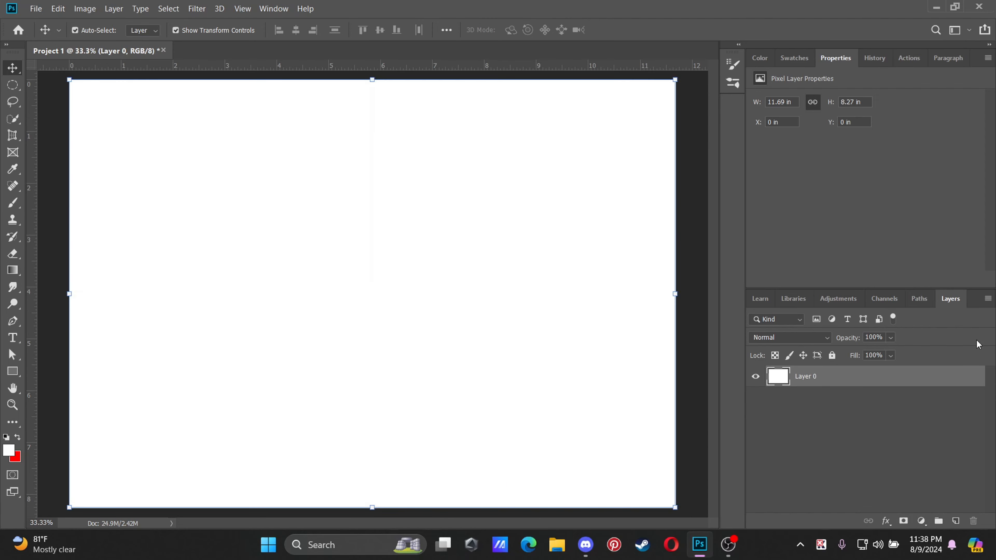
Step: Lock Layer 0 completely and try to move it on the canvas
{"action": "left_click", "coordinate": [832, 355]}
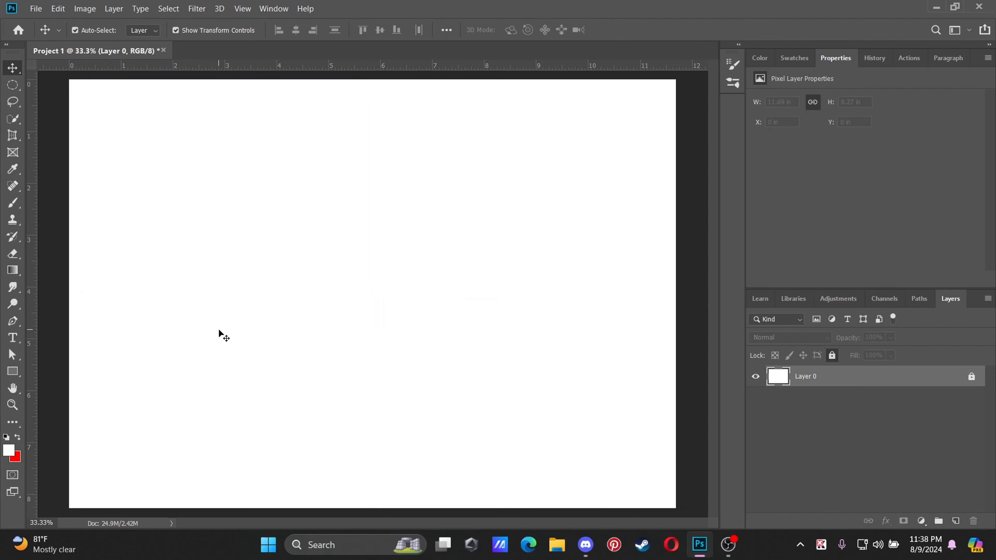
{"action": "left_click_drag", "start_coordinate": [516, 252], "coordinate": [514, 257]}
{"action": "left_click_drag", "start_coordinate": [430, 312], "coordinate": [415, 289]}
Step: Deselect the locked layer and add a new empty layer above it
{"action": "left_click", "coordinate": [890, 467]}
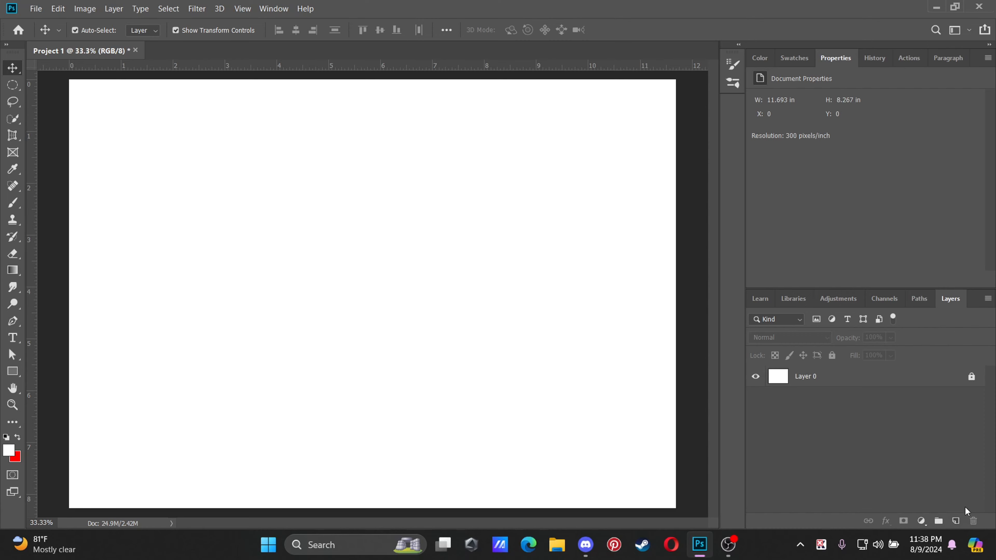
{"action": "left_click", "coordinate": [956, 521]}
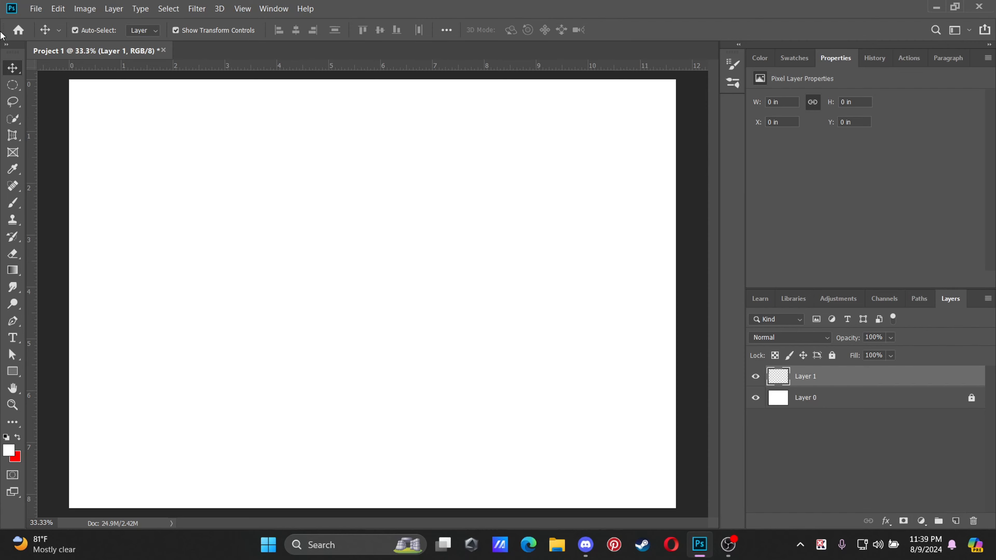
Step: Expand the toolbar to two columns and float it over the canvas, trying the single-column layout in between
{"action": "left_click", "coordinate": [8, 46]}
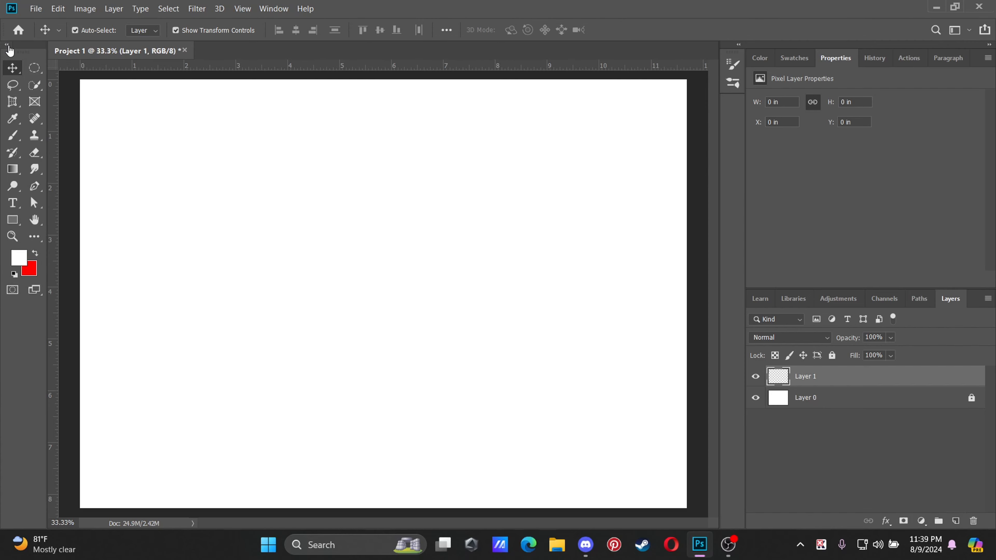
{"action": "left_click_drag", "start_coordinate": [21, 43], "coordinate": [413, 163]}
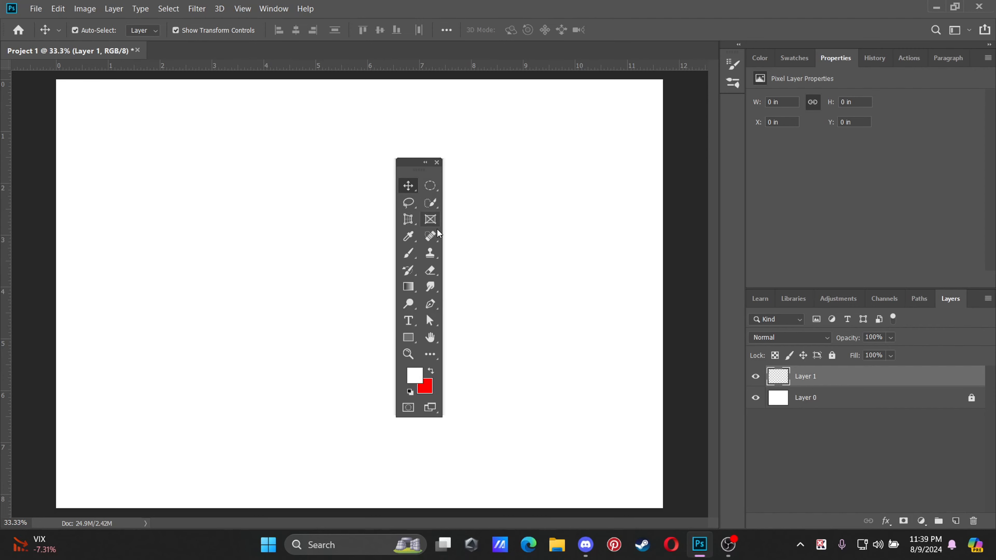
{"action": "left_click", "coordinate": [425, 162]}
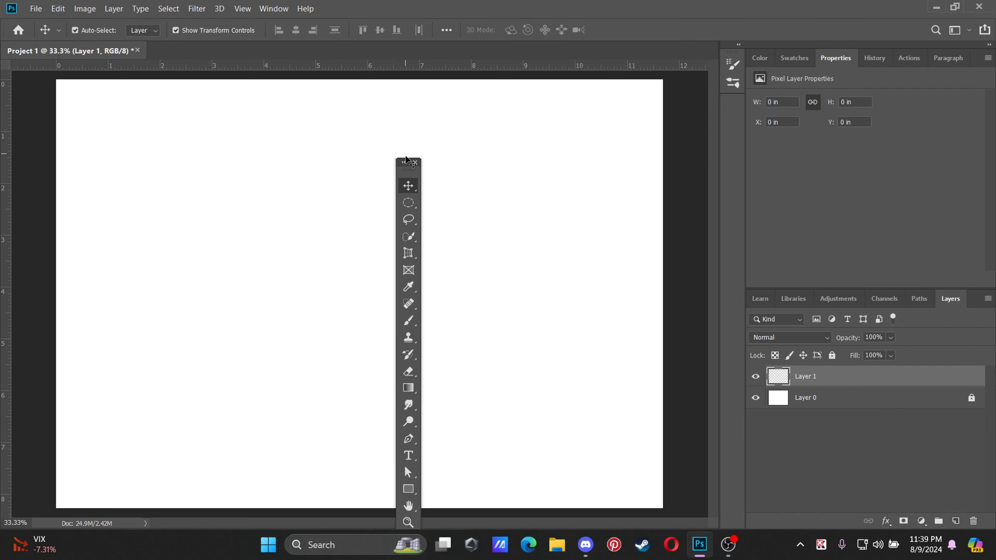
{"action": "left_click", "coordinate": [403, 162]}
{"action": "left_click_drag", "start_coordinate": [403, 162], "coordinate": [369, 120]}
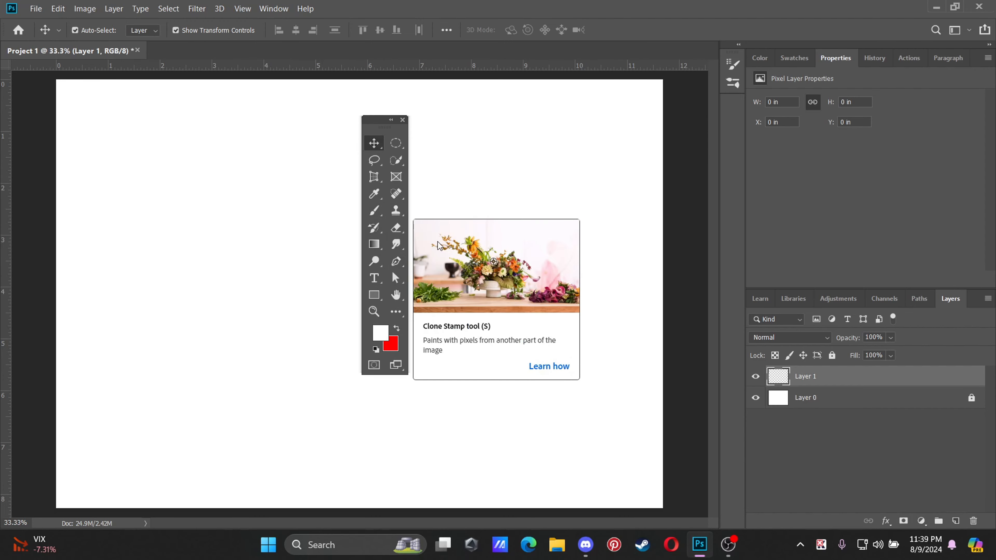
Step: Collapse the floating toolbar to one column, expand it to two again, and dock it back at the workspace edge
{"action": "left_click", "coordinate": [391, 120]}
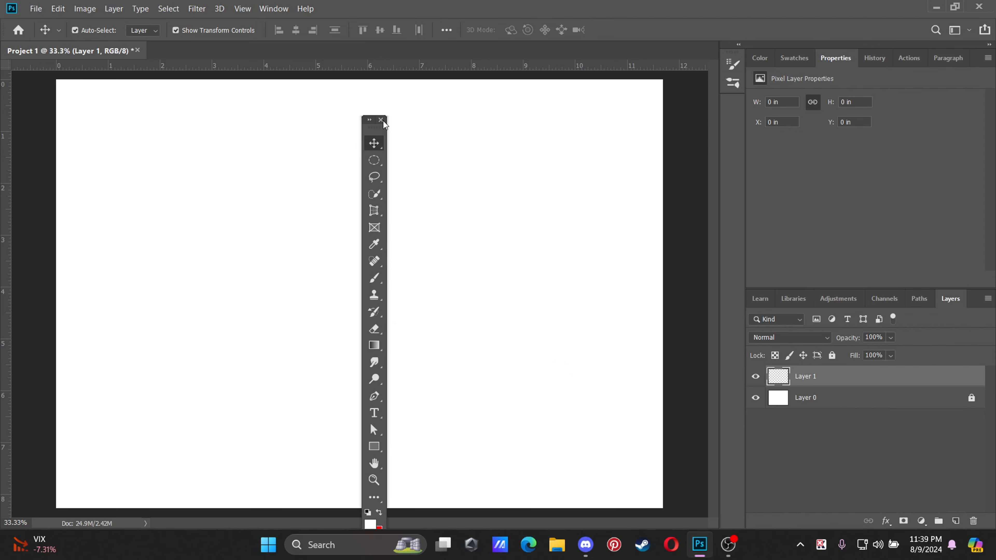
{"action": "left_click", "coordinate": [371, 119]}
{"action": "left_click_drag", "start_coordinate": [372, 118], "coordinate": [2, 98]}
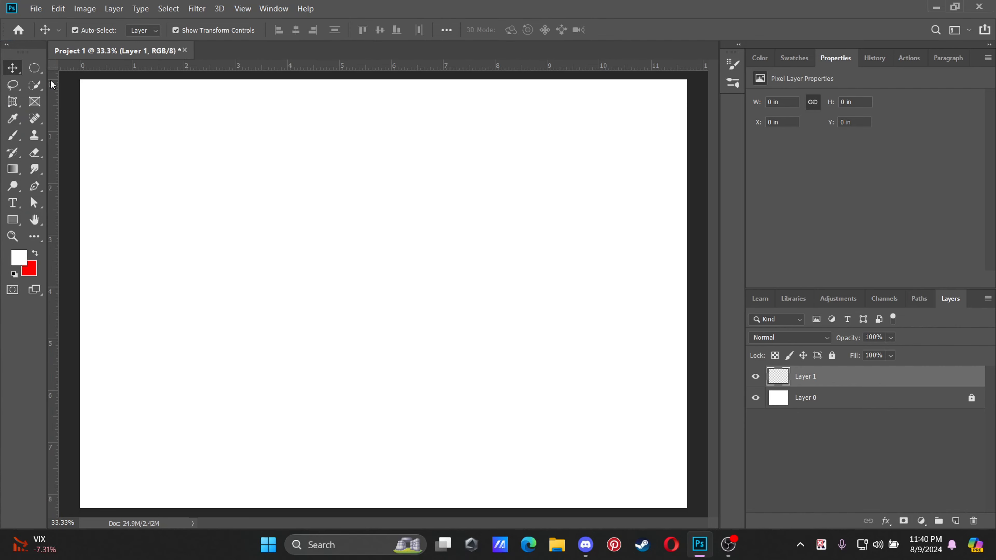
Step: Switch the toolbar repeatedly between the one-column and two-column layouts, leaving it in the single-column layout
{"action": "left_click", "coordinate": [6, 44]}
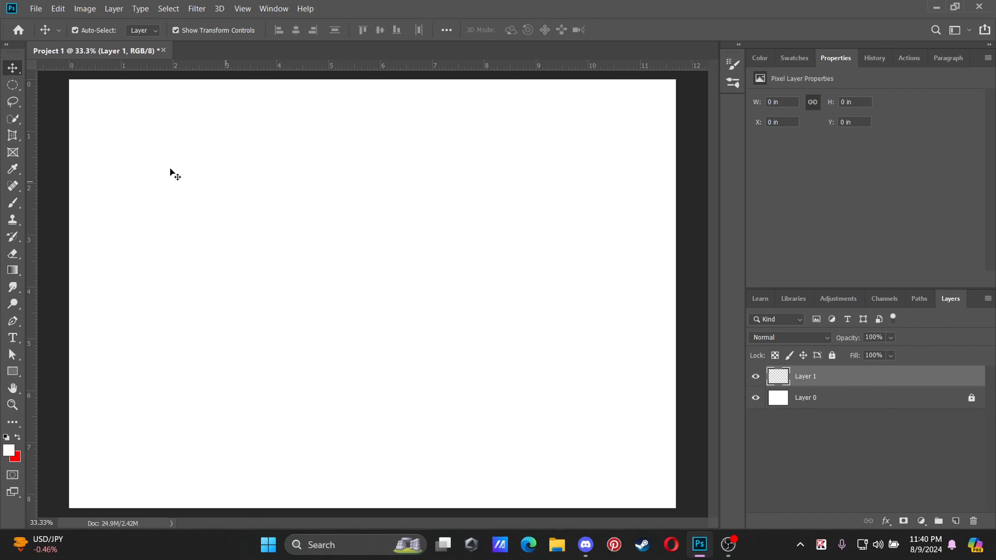
{"action": "left_click", "coordinate": [6, 45]}
{"action": "left_click", "coordinate": [6, 44]}
{"action": "left_click", "coordinate": [6, 44]}
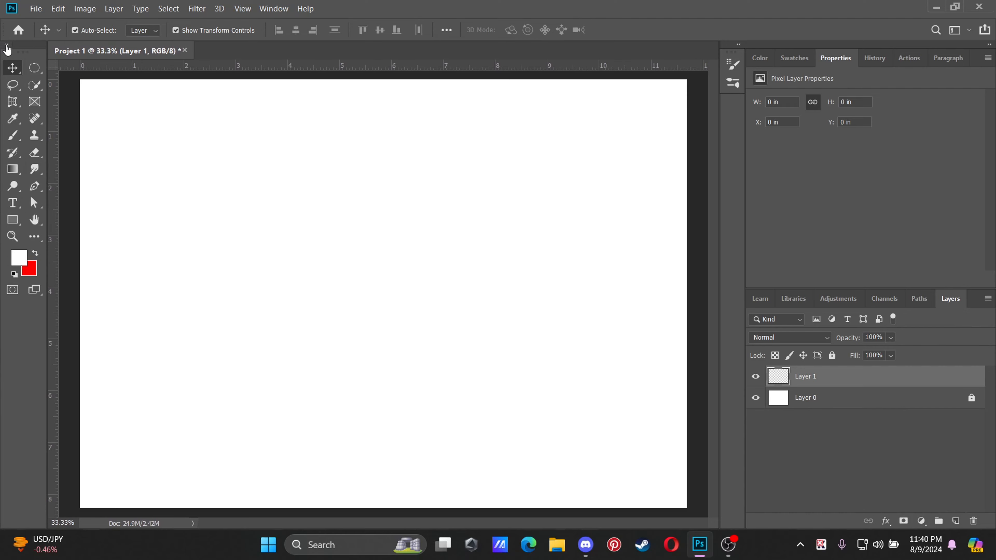
{"action": "left_click", "coordinate": [7, 45]}
{"action": "left_click", "coordinate": [6, 45]}
{"action": "left_click", "coordinate": [6, 44]}
{"action": "left_click", "coordinate": [6, 44]}
{"action": "left_click", "coordinate": [6, 44]}
{"action": "left_click", "coordinate": [7, 44]}
{"action": "left_click", "coordinate": [6, 44]}
{"action": "left_click", "coordinate": [6, 45]}
{"action": "left_click", "coordinate": [6, 45]}
{"action": "left_click", "coordinate": [6, 45]}
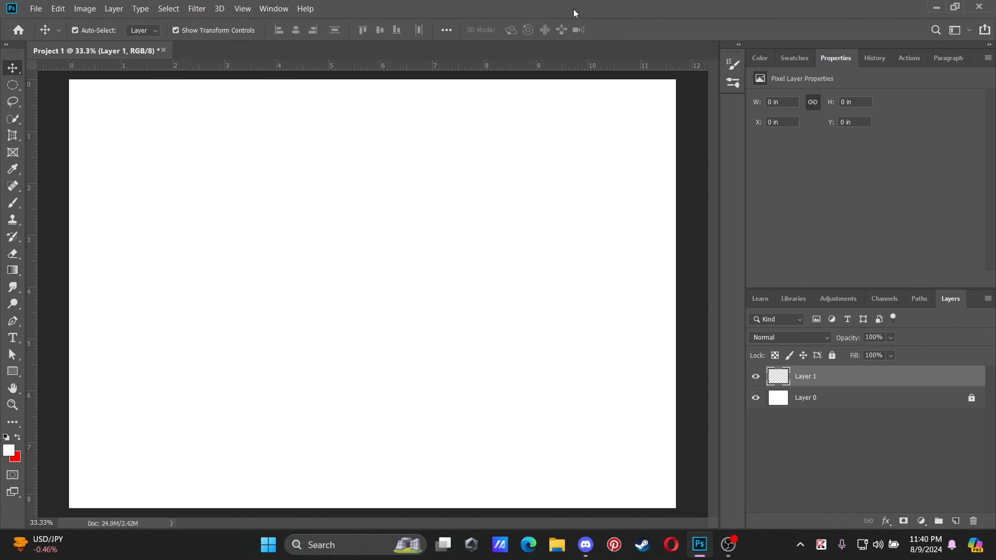
Step: Create a second document from the recent A4 preset of 210 x 297 mm at 300 ppi
{"action": "left_click", "coordinate": [87, 9]}
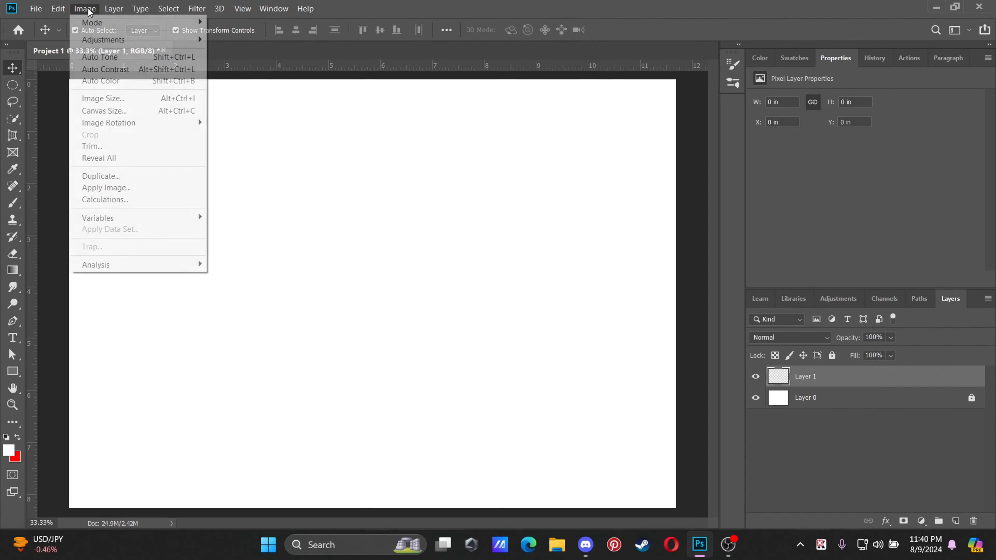
{"action": "mouse_move", "coordinate": [208, 11]}
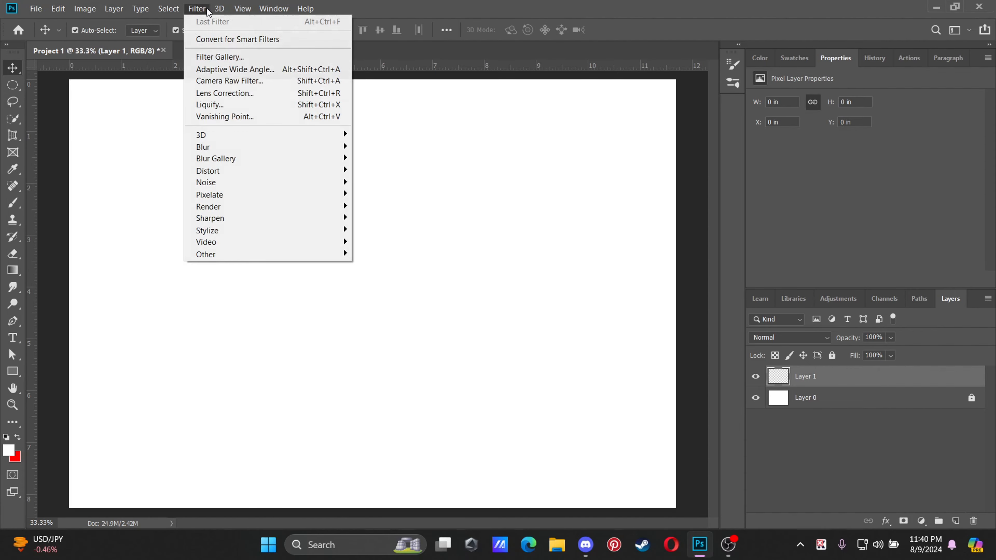
{"action": "mouse_move", "coordinate": [45, 3]}
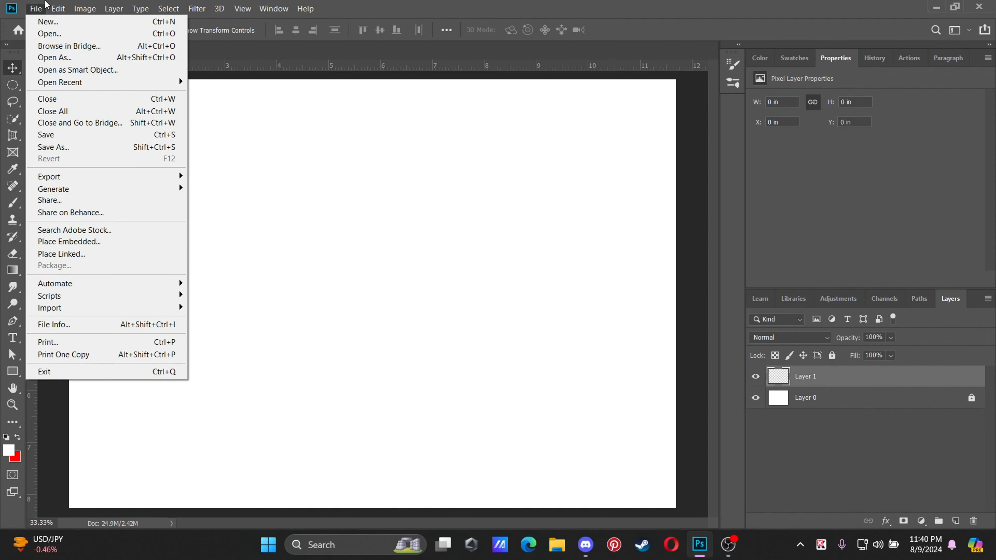
{"action": "left_click", "coordinate": [61, 23]}
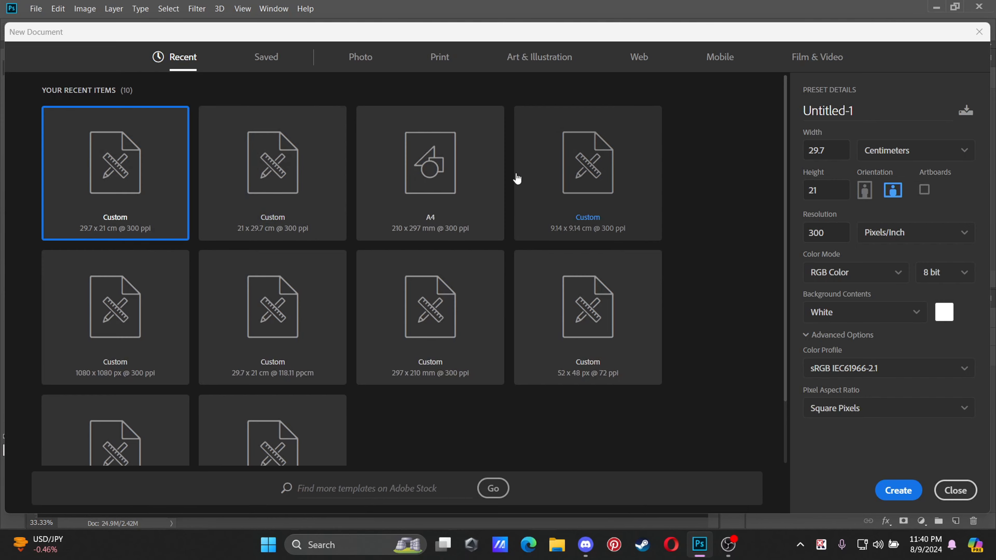
{"action": "left_click", "coordinate": [430, 172]}
{"action": "left_click", "coordinate": [900, 492]}
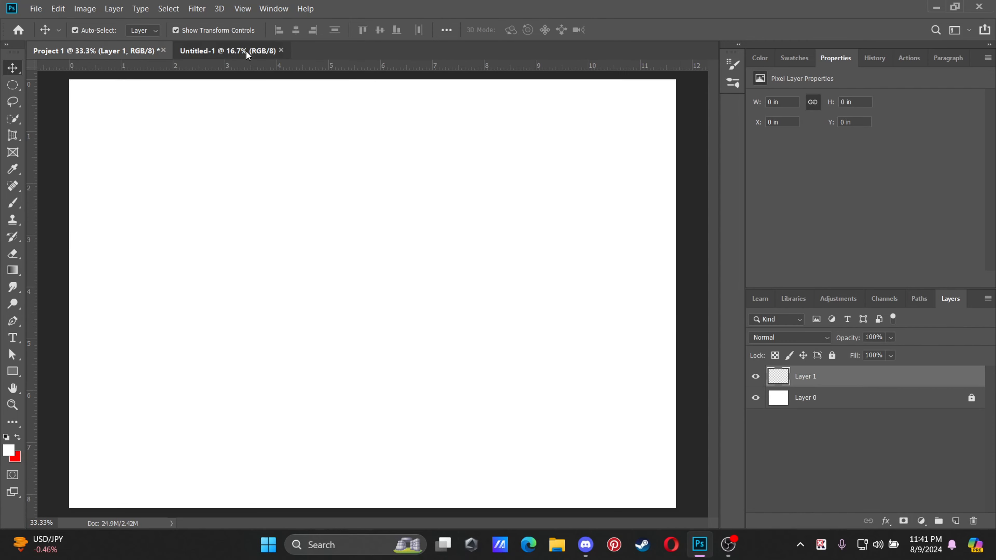
Step: Switch back and forth between Project 1 and the new A4 document, and close the A4 document
{"action": "left_click", "coordinate": [245, 51]}
{"action": "left_click", "coordinate": [120, 52]}
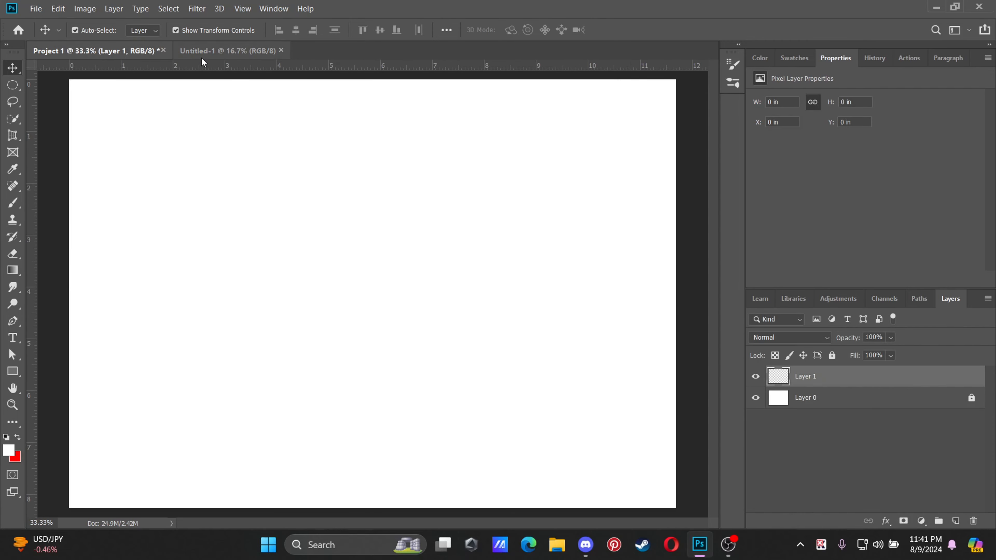
{"action": "left_click", "coordinate": [242, 52]}
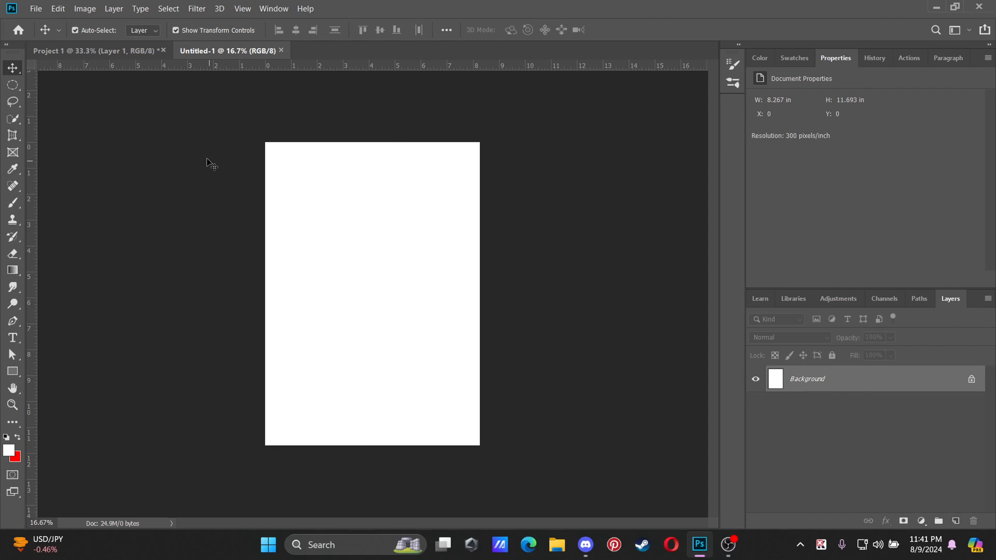
{"action": "left_click", "coordinate": [118, 52]}
{"action": "left_click", "coordinate": [185, 52]}
{"action": "left_click", "coordinate": [133, 53]}
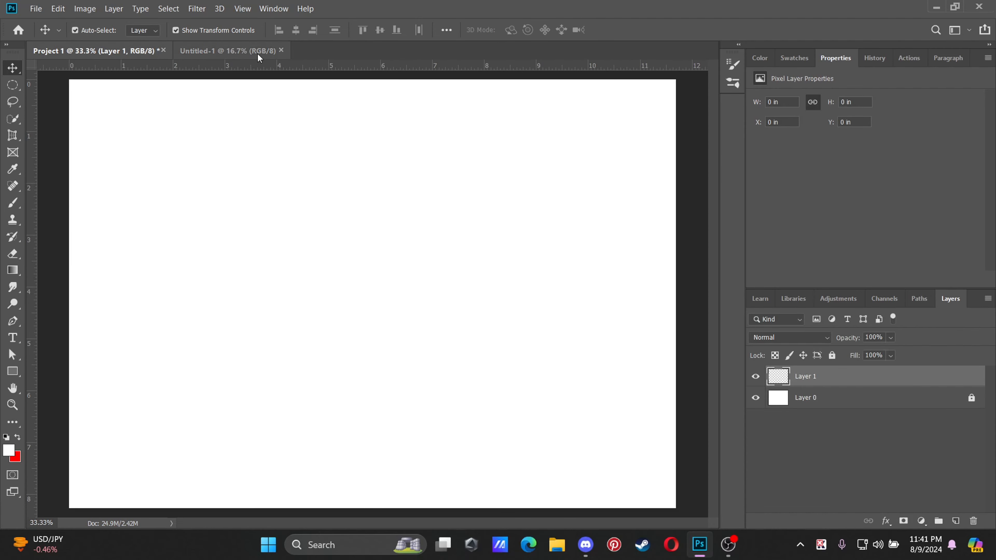
{"action": "left_click", "coordinate": [257, 52]}
{"action": "left_click", "coordinate": [42, 51]}
{"action": "left_click", "coordinate": [244, 54]}
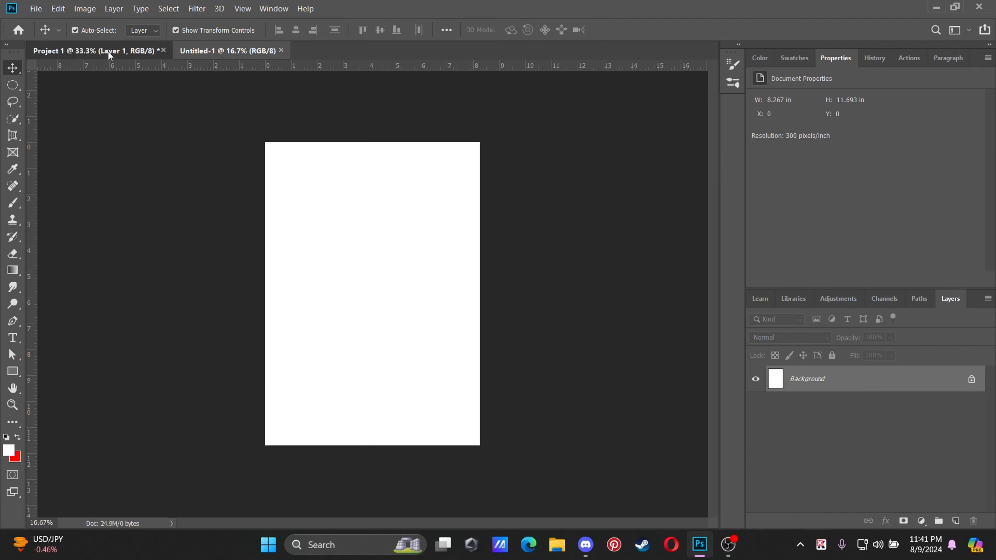
{"action": "left_click", "coordinate": [108, 52]}
{"action": "left_click", "coordinate": [212, 54]}
{"action": "left_click", "coordinate": [103, 52]}
{"action": "left_click", "coordinate": [258, 53]}
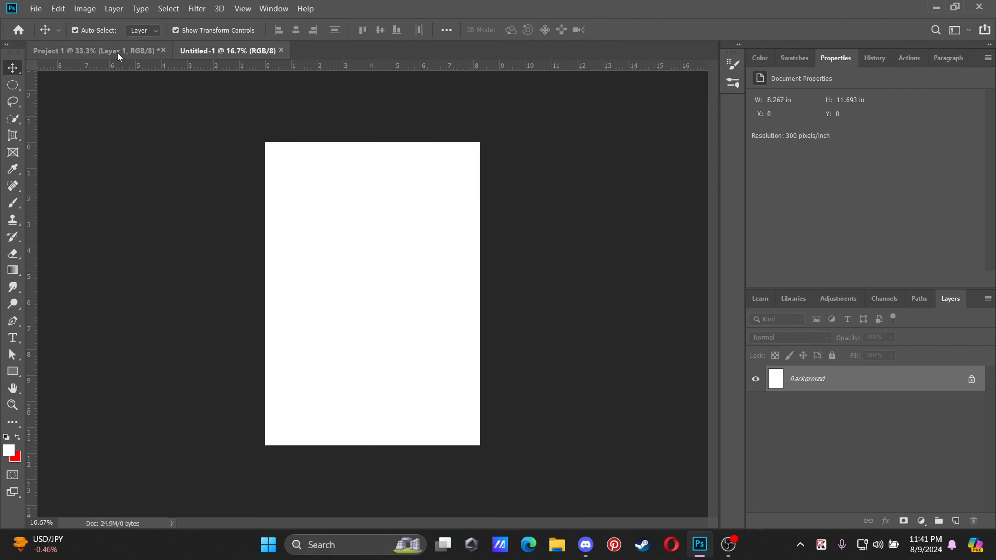
{"action": "left_click", "coordinate": [118, 52]}
{"action": "left_click", "coordinate": [243, 49]}
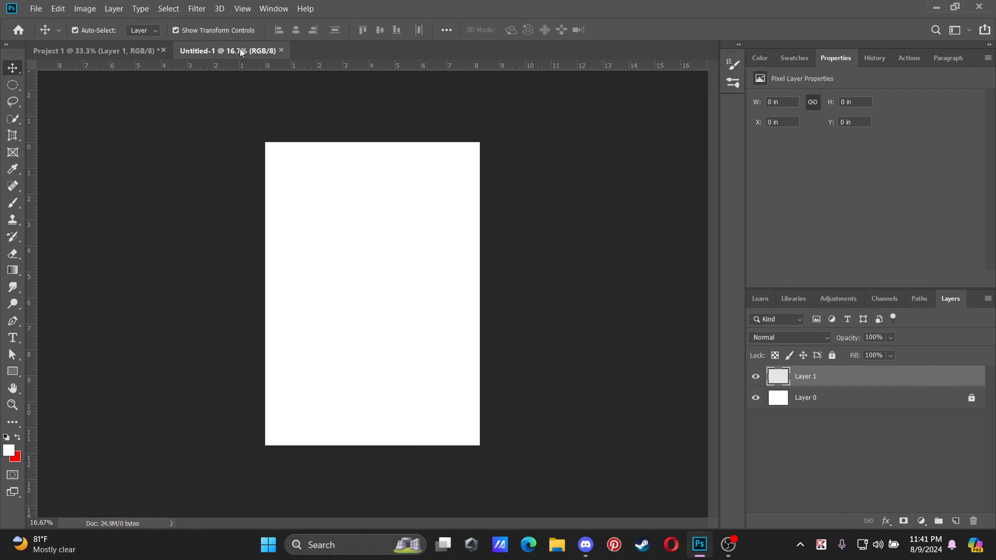
{"action": "left_click", "coordinate": [281, 51]}
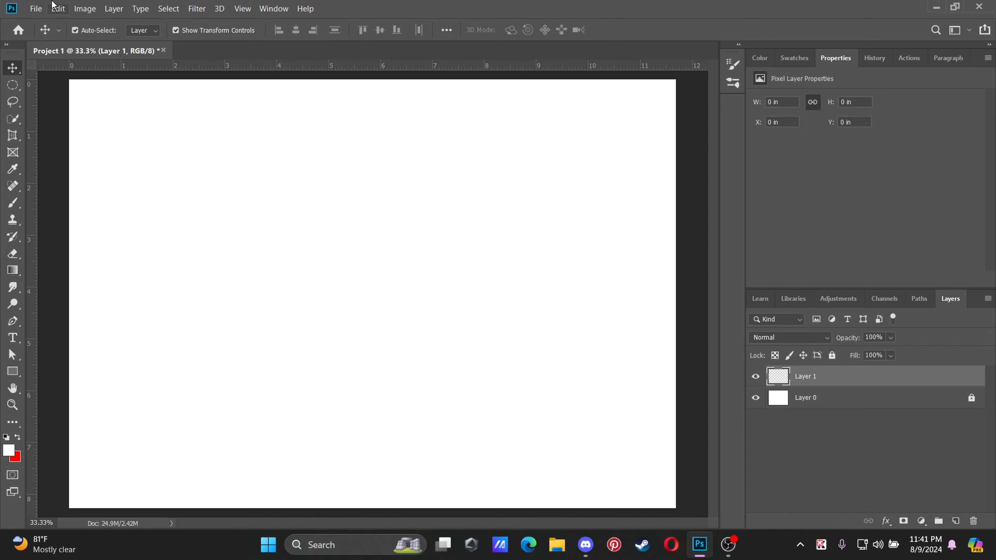
{"action": "left_click", "coordinate": [36, 12]}
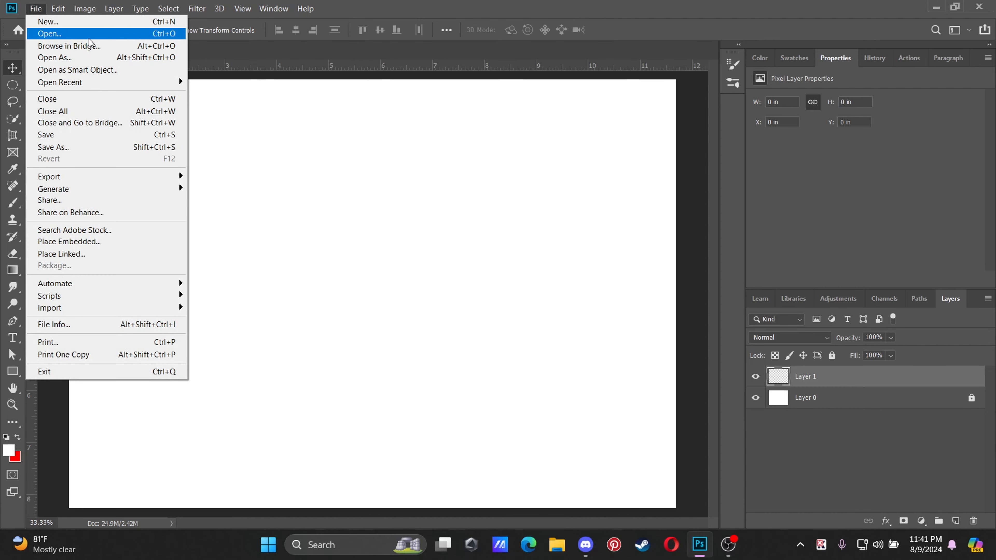
{"action": "left_click", "coordinate": [441, 324]}
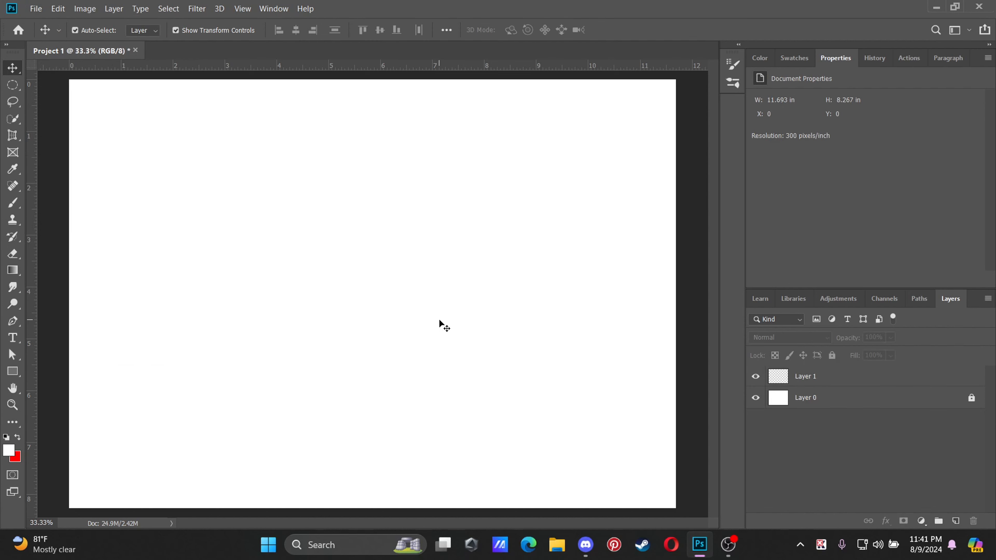
{"action": "left_click", "coordinate": [867, 375]}
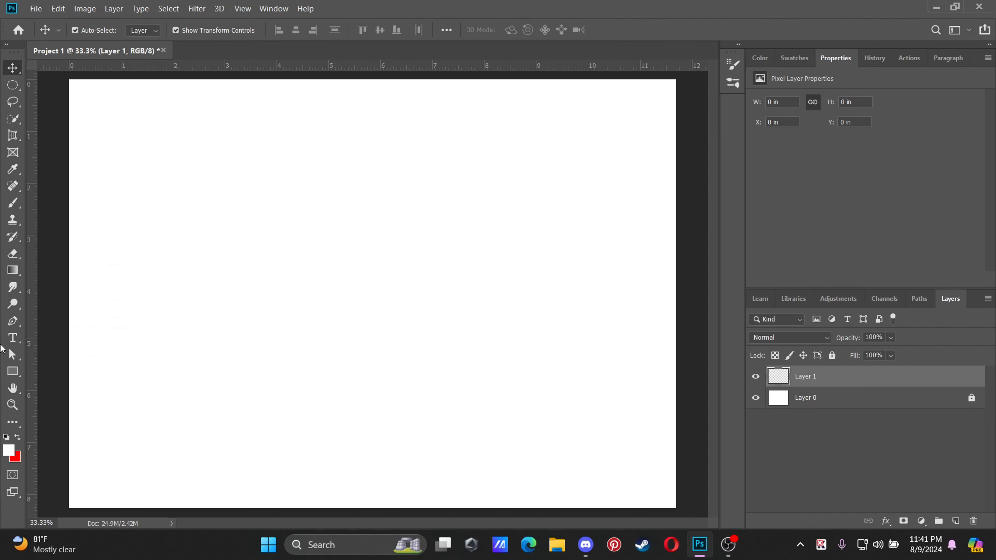
Step: Add the horizontal text "Adobe" in dark red 72 pt Robson Semibold on Layer 1, in the upper middle of the canvas
{"action": "left_click", "coordinate": [13, 338]}
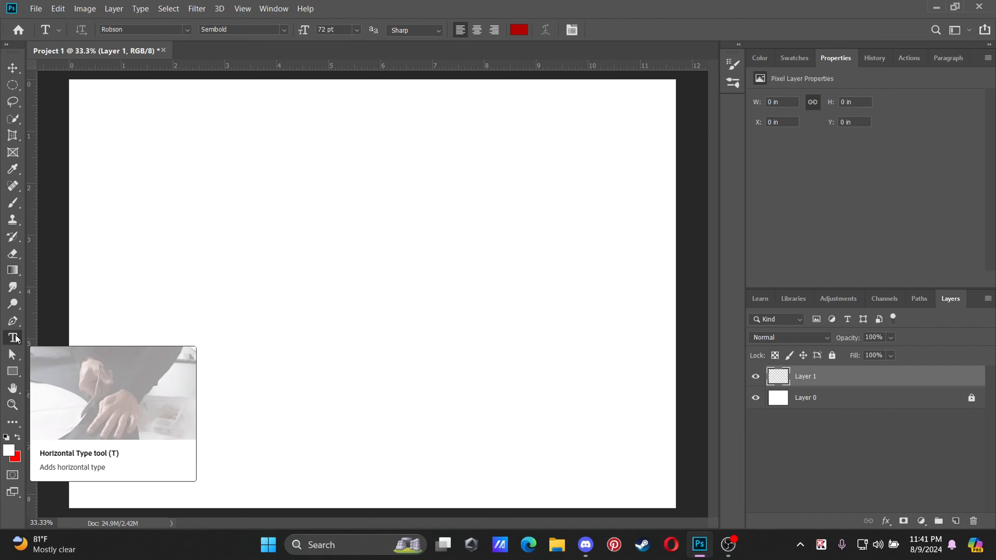
{"action": "left_click", "coordinate": [349, 214]}
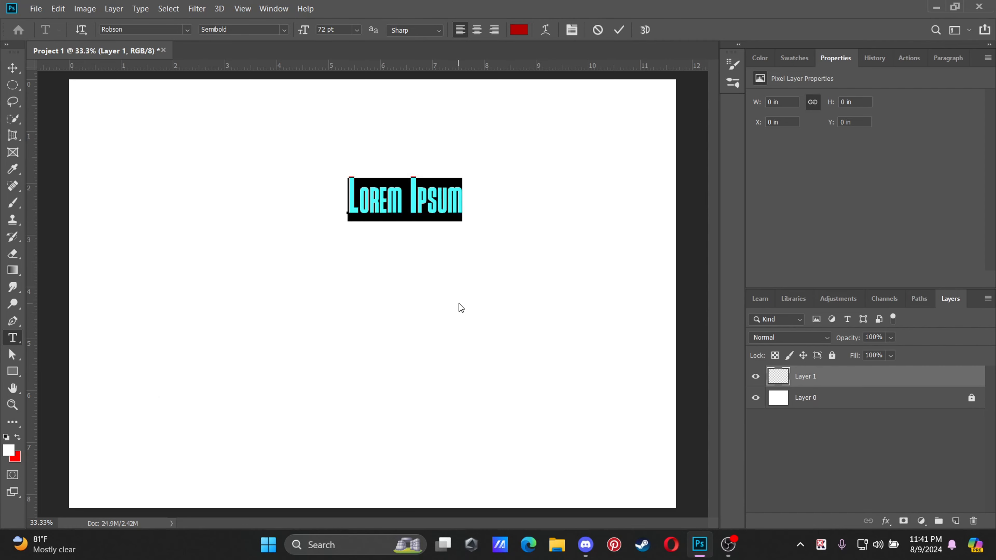
{"action": "key", "text": "BackSpace"}
{"action": "type", "text": "A"}
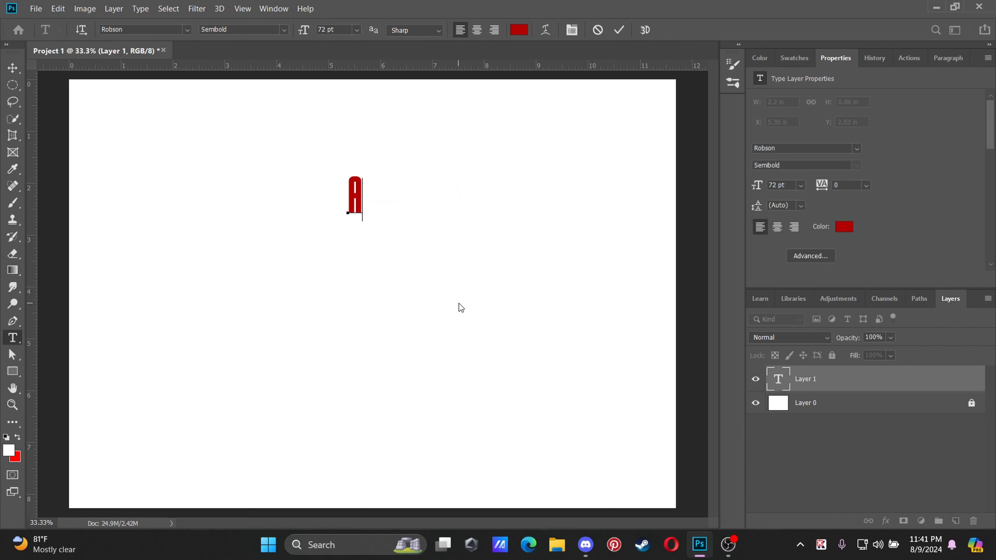
{"action": "type", "text": "nobe"}
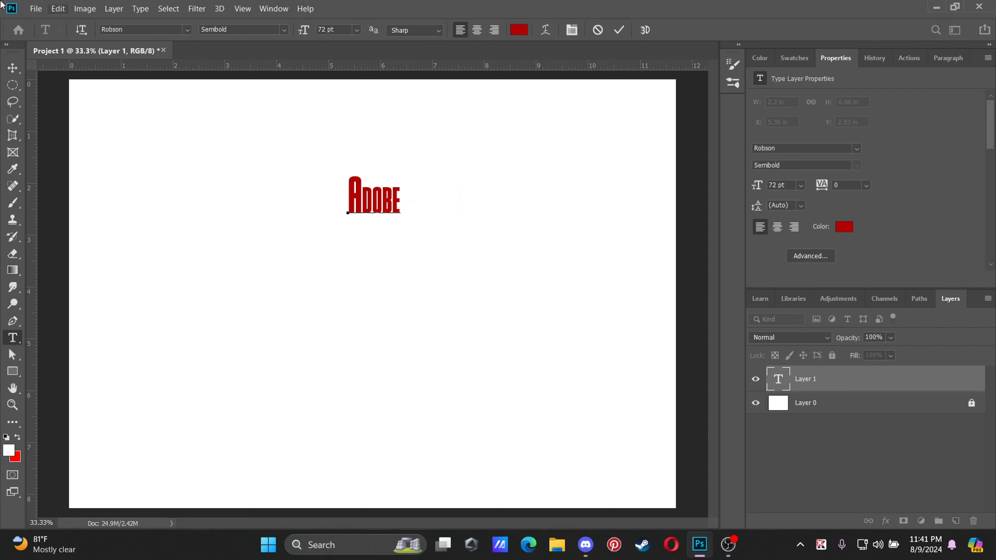
{"action": "left_click", "coordinate": [12, 66]}
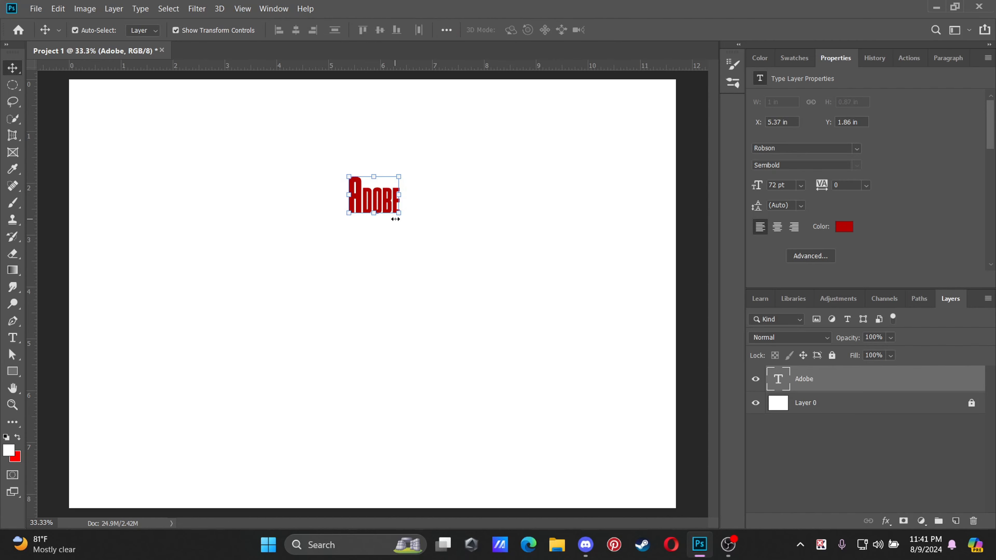
Step: Scale the Adobe text up to about 469% and move it to the centre of the canvas
{"action": "left_click_drag", "start_coordinate": [398, 214], "coordinate": [592, 389]}
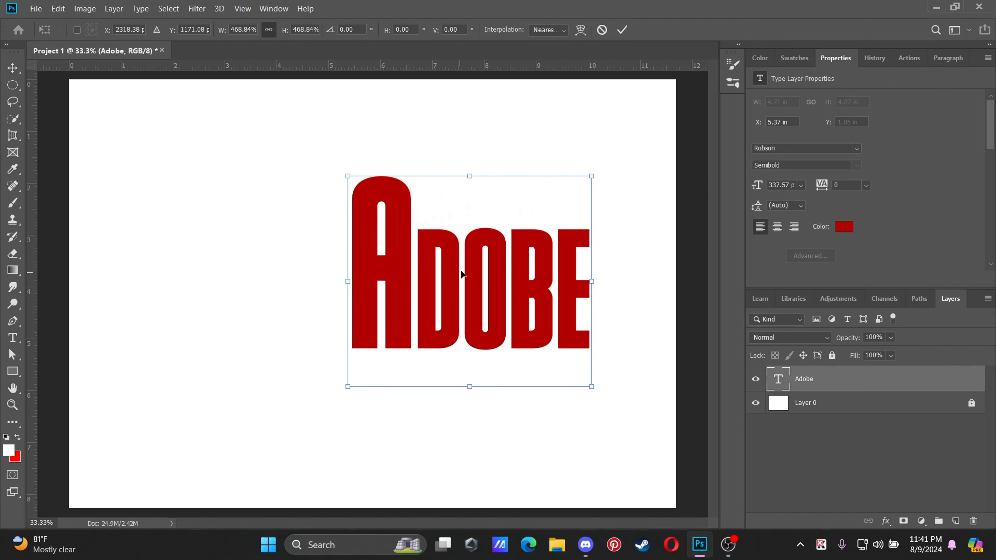
{"action": "left_click_drag", "start_coordinate": [433, 274], "coordinate": [335, 287]}
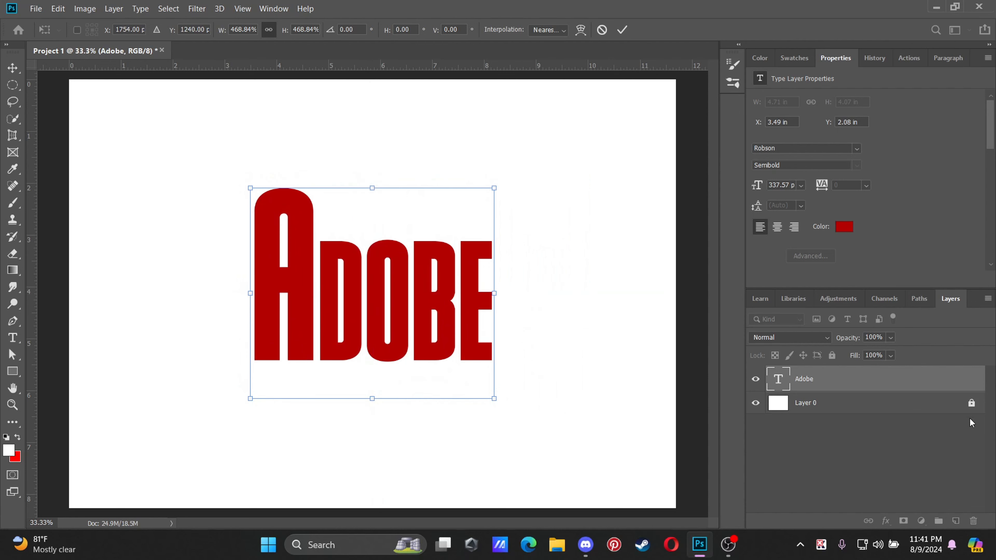
{"action": "key", "text": "Return"}
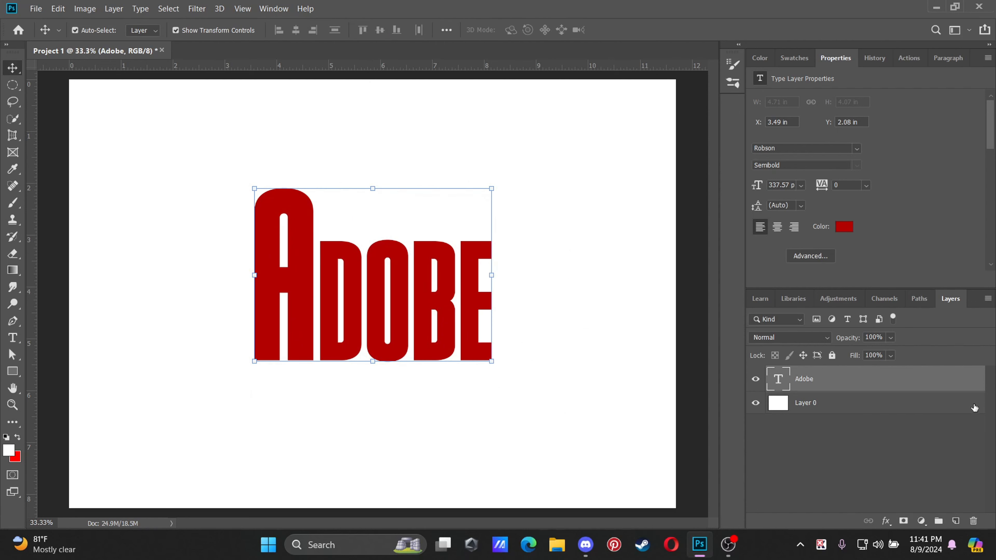
Step: Unlock and delete Layer 0, and put a new empty layer beneath the Adobe text layer
{"action": "left_click", "coordinate": [807, 406]}
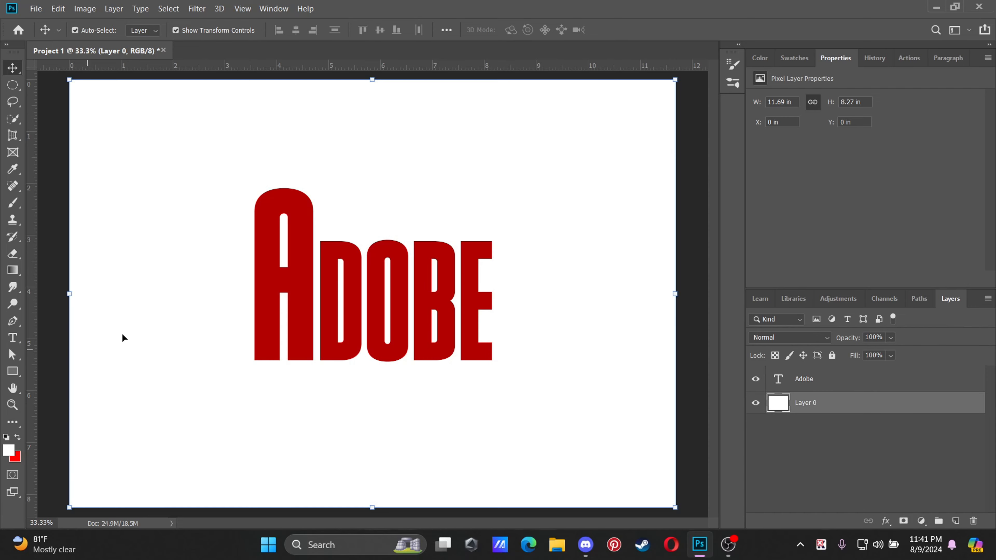
{"action": "key", "text": "Delete"}
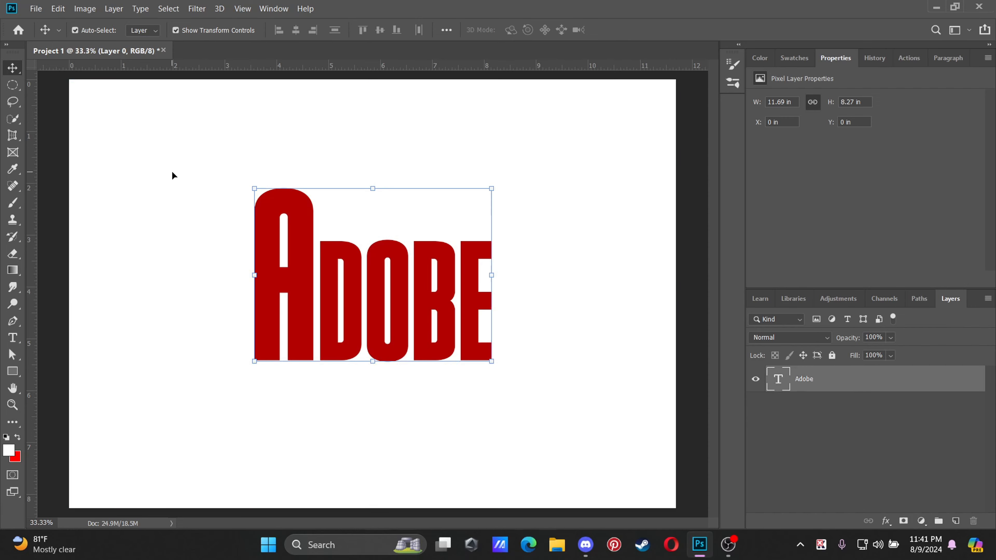
{"action": "left_click", "coordinate": [960, 518]}
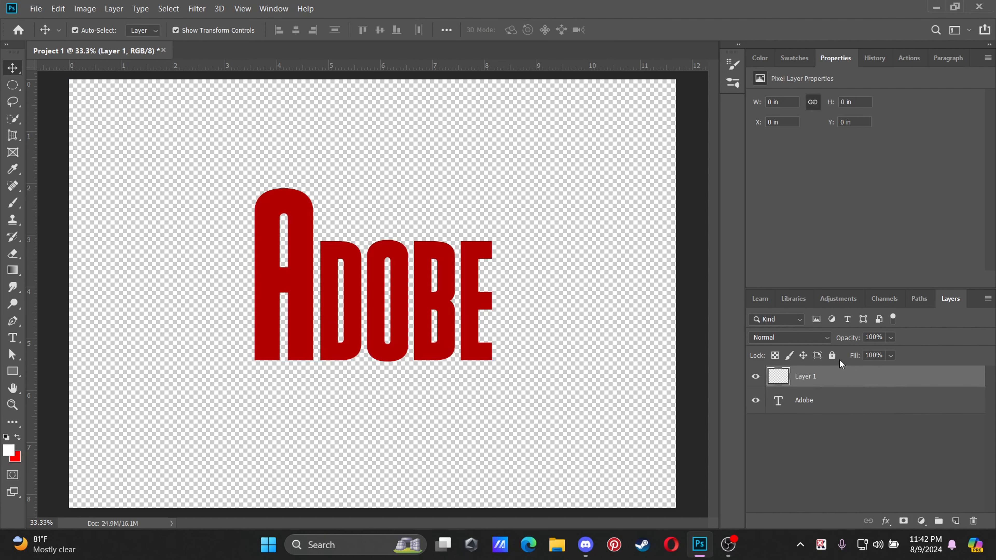
{"action": "left_click_drag", "start_coordinate": [839, 379], "coordinate": [799, 420]}
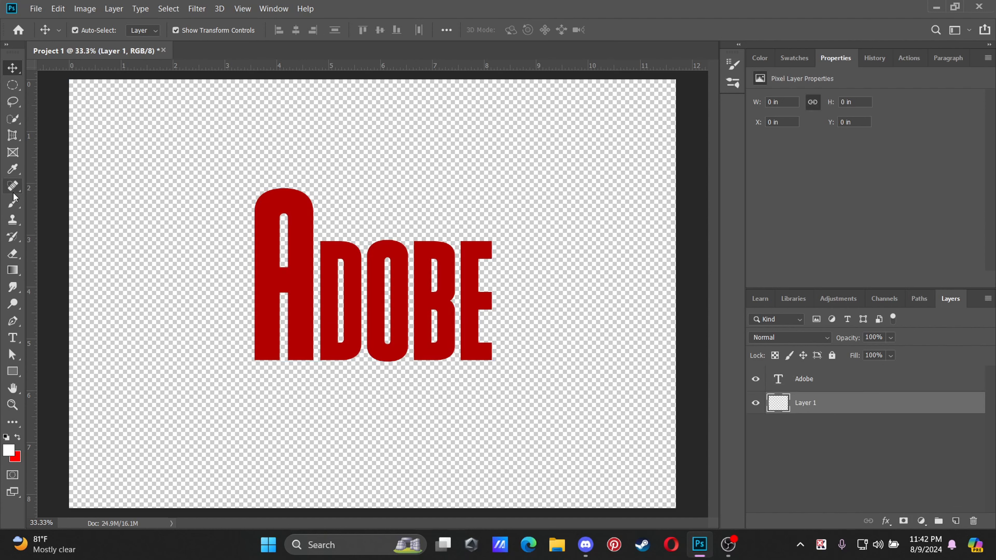
Step: Draw a rectangle of about 3670 x 2536 px behind the Adobe text, covering the whole canvas
{"action": "left_click", "coordinate": [12, 371]}
{"action": "left_click_drag", "start_coordinate": [56, 74], "coordinate": [690, 512]}
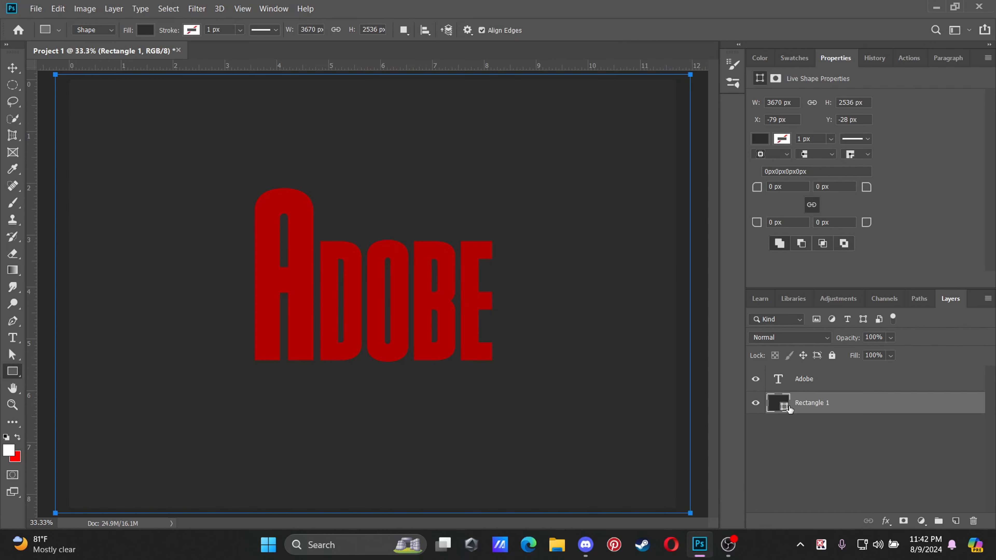
{"action": "left_click", "coordinate": [12, 68]}
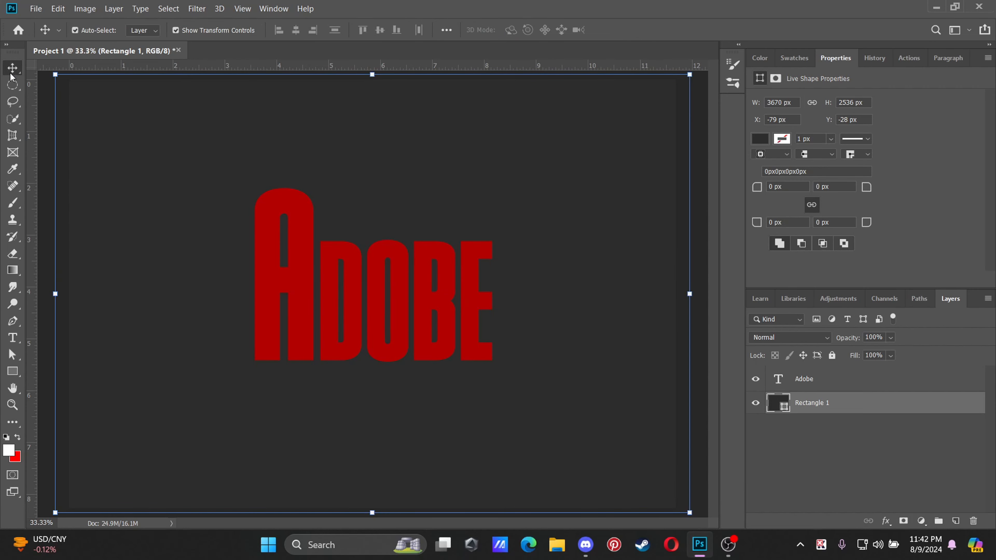
Step: Try blue and magenta as the background rectangle's fill colour, and set the fill to white
{"action": "left_click", "coordinate": [759, 139]}
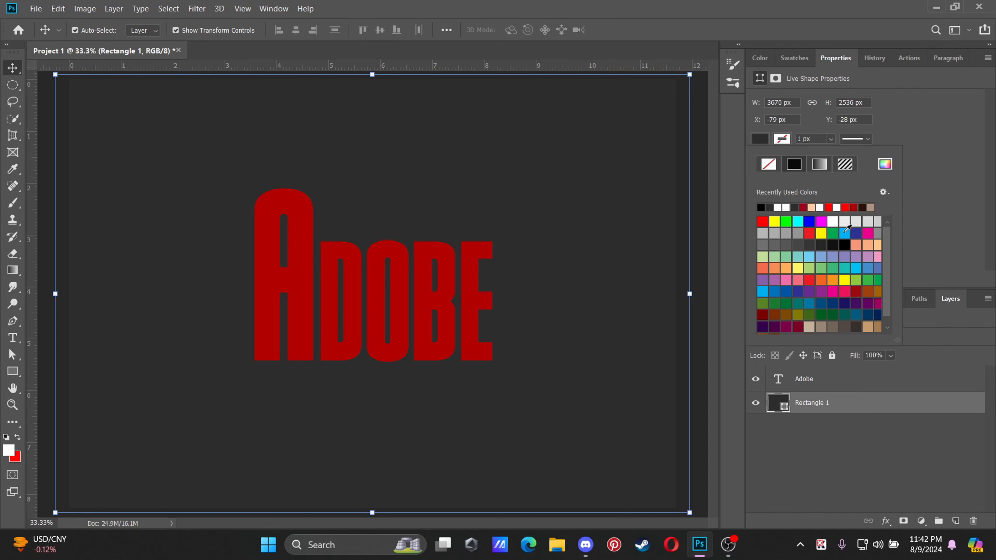
{"action": "left_click", "coordinate": [810, 222]}
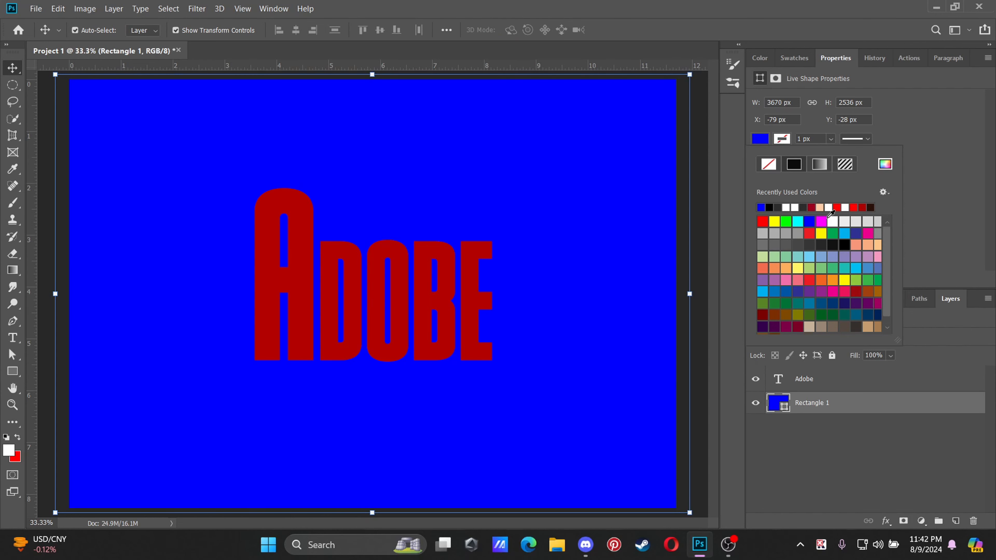
{"action": "left_click", "coordinate": [821, 222]}
{"action": "left_click", "coordinate": [833, 222]}
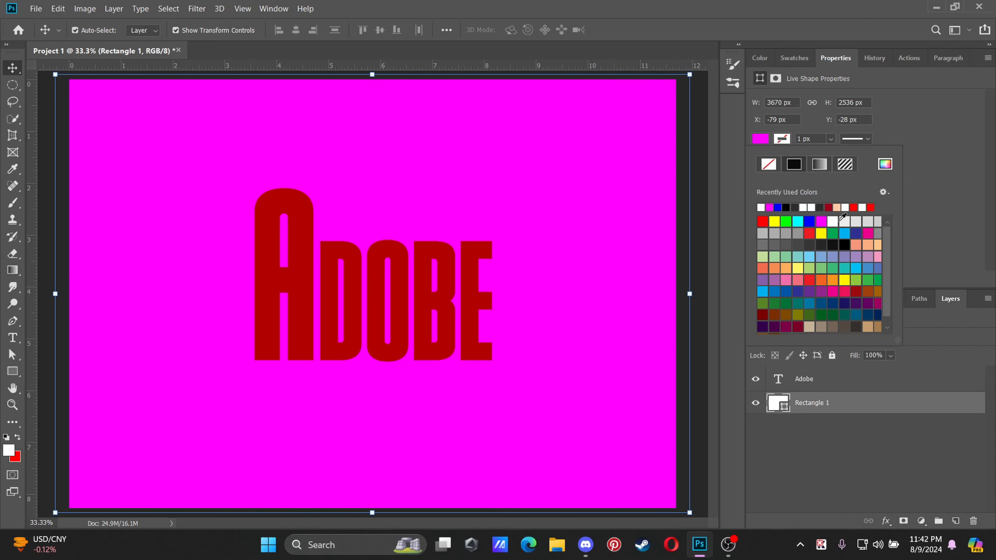
Step: Try red, yellow and black as the background rectangle's fill colour, and set the fill to dark grey
{"action": "left_click", "coordinate": [761, 222]}
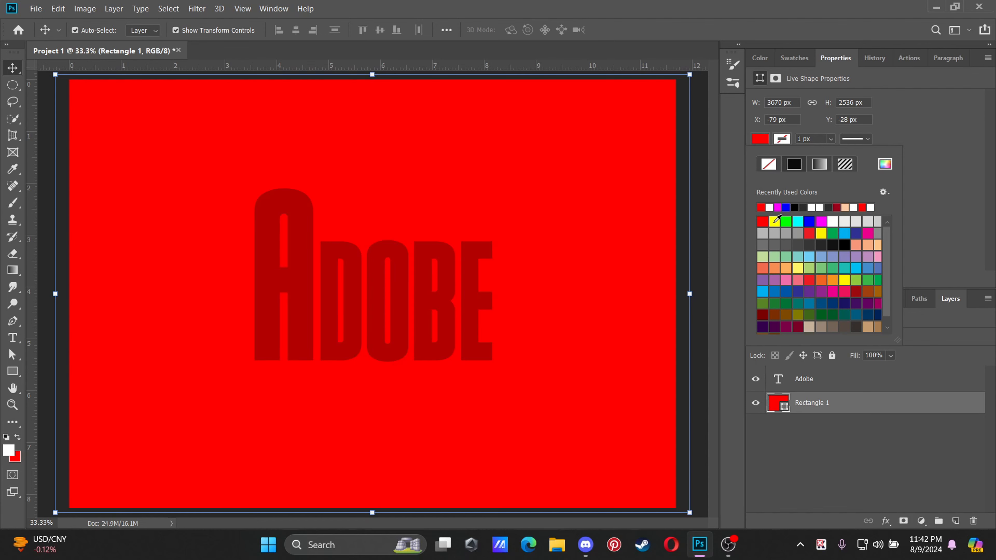
{"action": "left_click", "coordinate": [775, 221]}
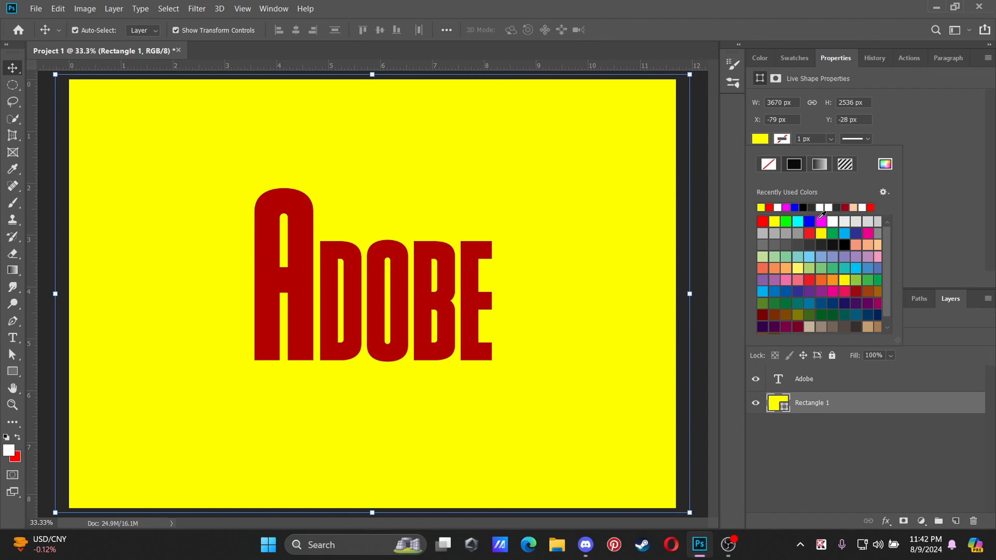
{"action": "left_click", "coordinate": [802, 207]}
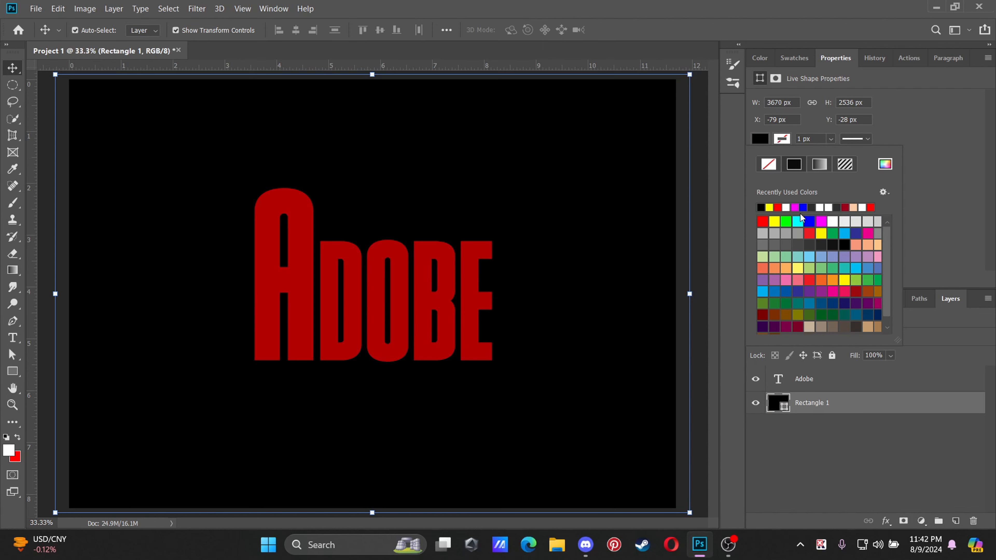
{"action": "left_click", "coordinate": [11, 73]}
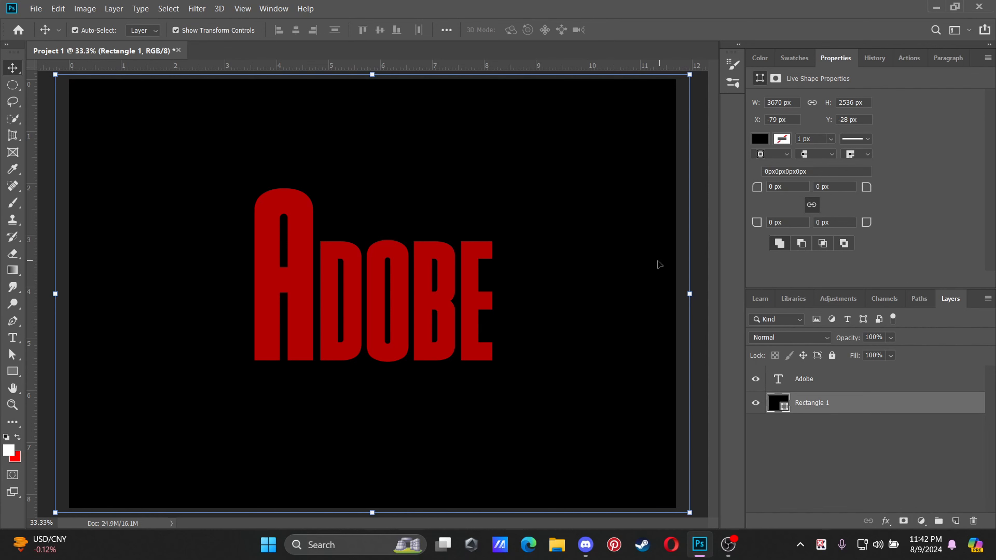
{"action": "left_click", "coordinate": [760, 139]}
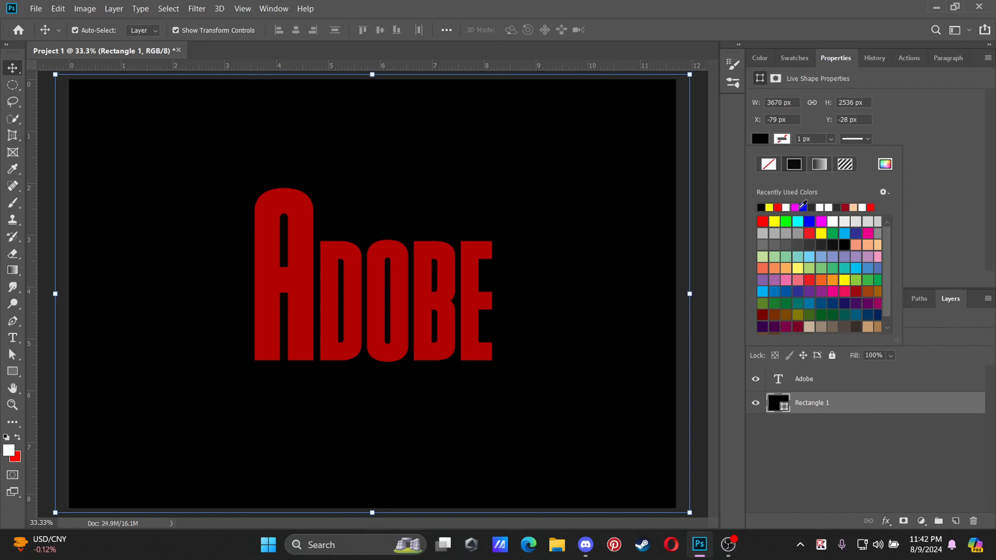
{"action": "left_click", "coordinate": [786, 244]}
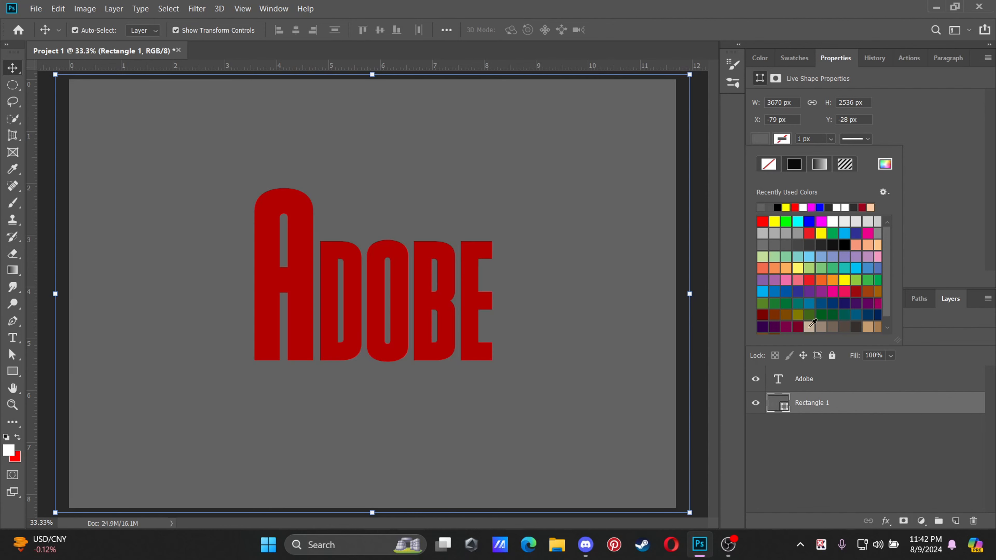
{"action": "left_click", "coordinate": [810, 403]}
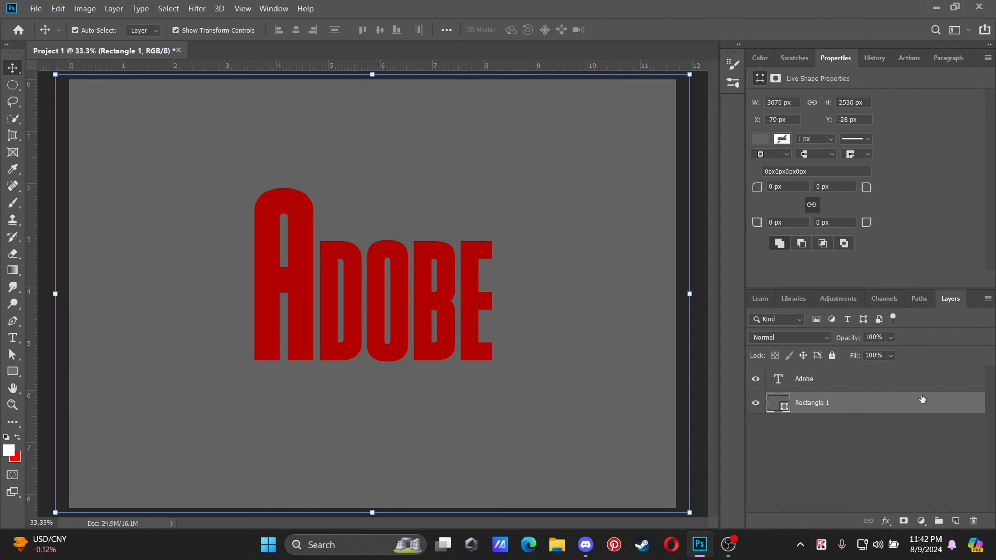
Step: Try locking and unlocking the Rectangle 1 layer, move the rectangle to about X -162 px, Y 0 px, and lock the layer again
{"action": "left_click", "coordinate": [832, 356]}
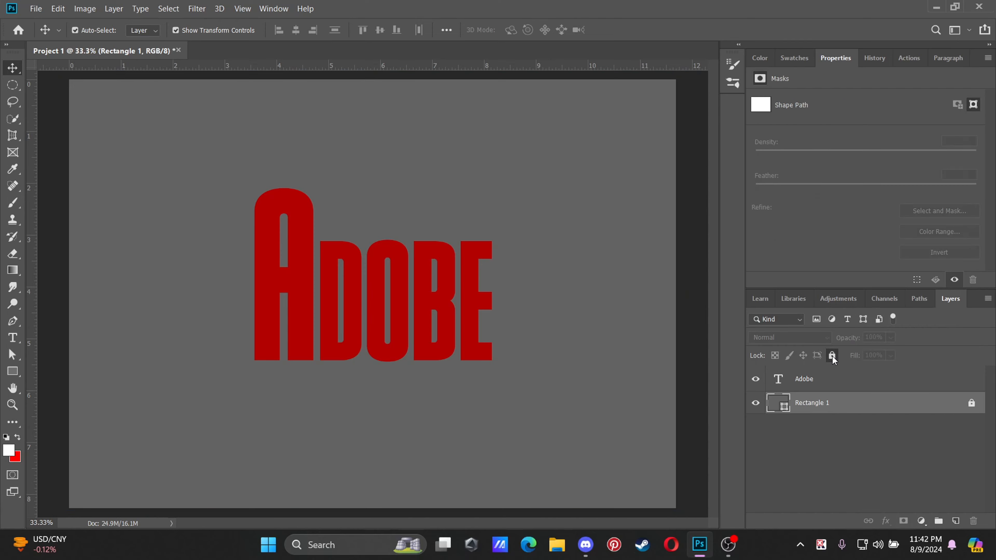
{"action": "left_click", "coordinate": [831, 355]}
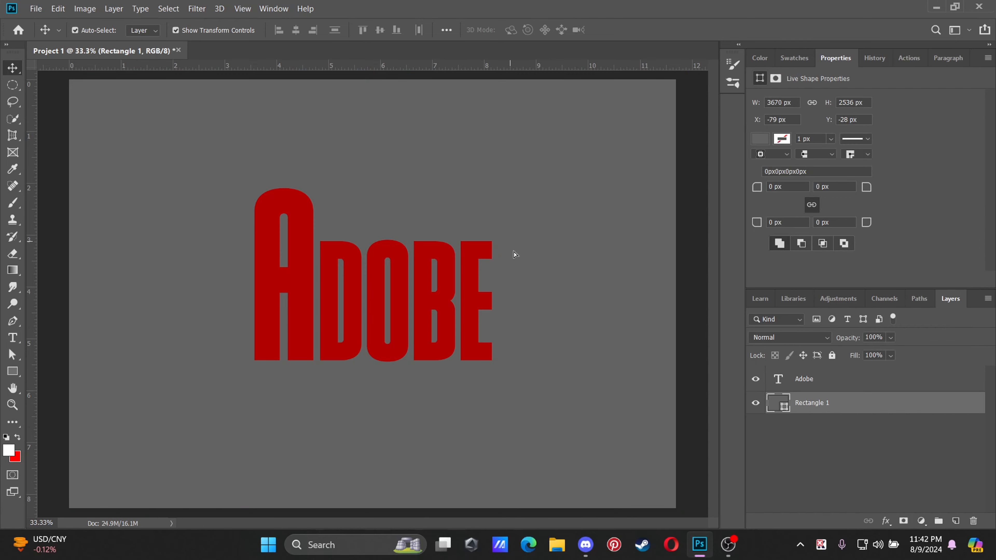
{"action": "left_click_drag", "start_coordinate": [513, 256], "coordinate": [487, 271]}
{"action": "left_click_drag", "start_coordinate": [599, 270], "coordinate": [609, 238]}
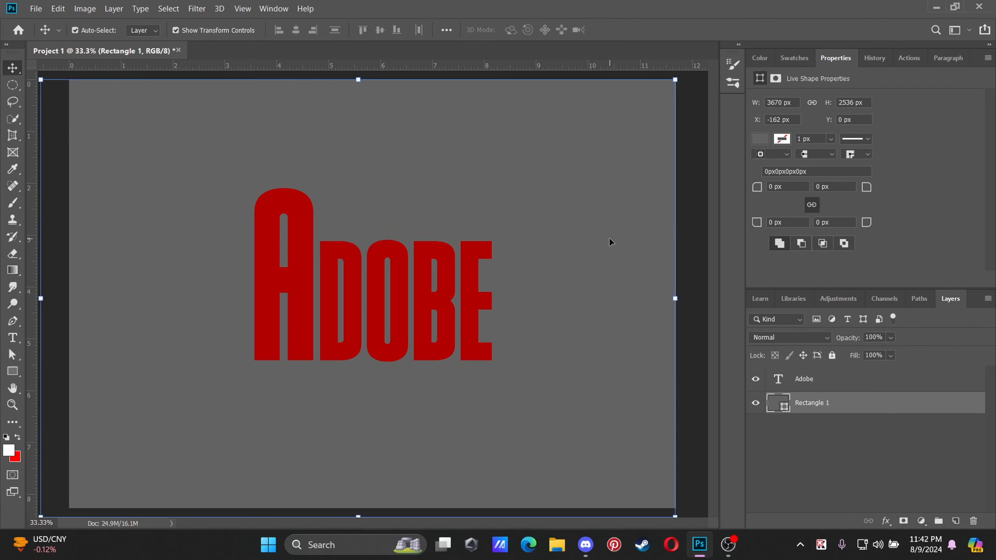
{"action": "left_click", "coordinate": [832, 355]}
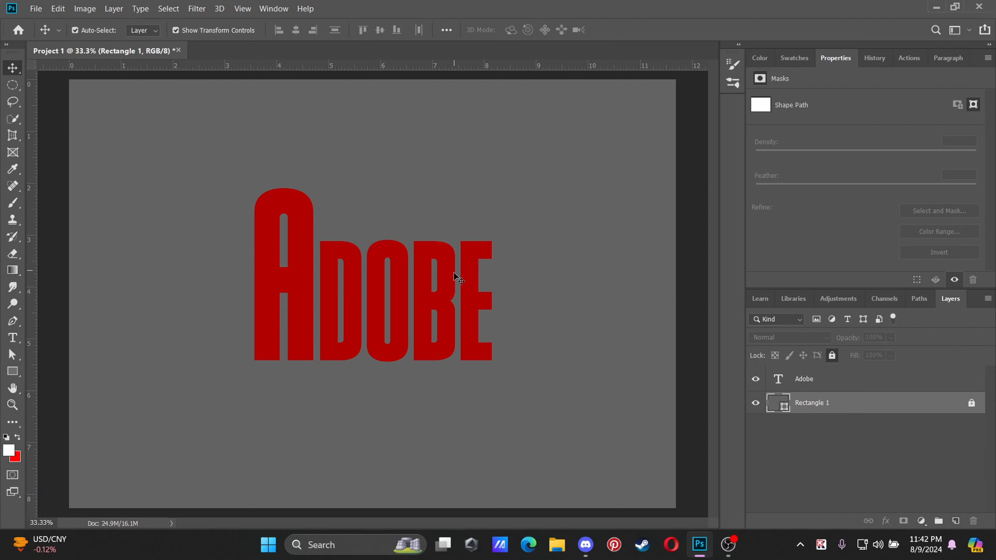
Step: Scale the Adobe text up to about 126% around its centre
{"action": "left_click", "coordinate": [896, 376]}
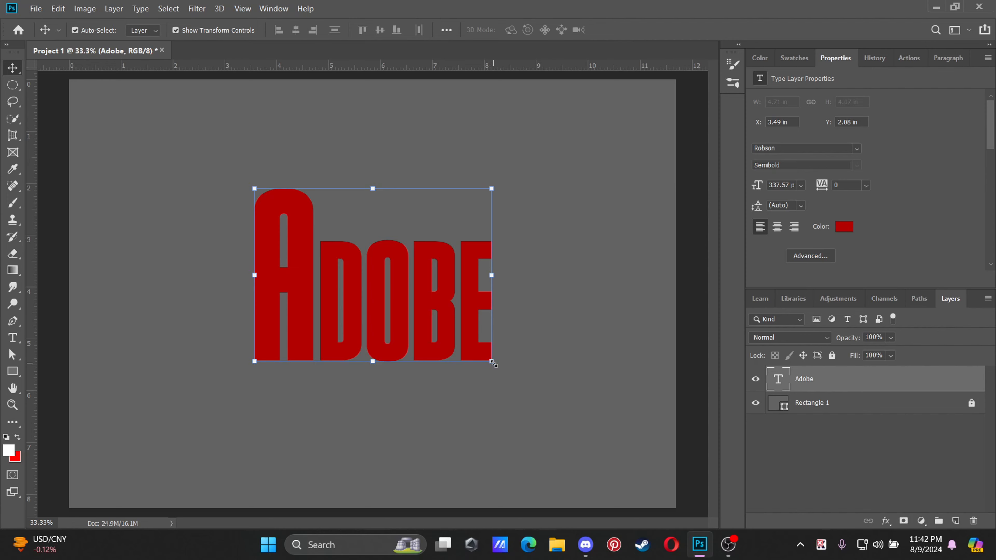
{"action": "mouse_move", "coordinate": [493, 364]}
{"action": "left_mouse_down"}
{"action": "mouse_move", "coordinate": [529, 383]}
{"action": "mouse_move", "coordinate": [507, 353]}
{"action": "mouse_move", "coordinate": [503, 370]}
{"action": "mouse_move", "coordinate": [526, 373]}
{"action": "mouse_move", "coordinate": [498, 368]}
{"action": "left_mouse_up"}
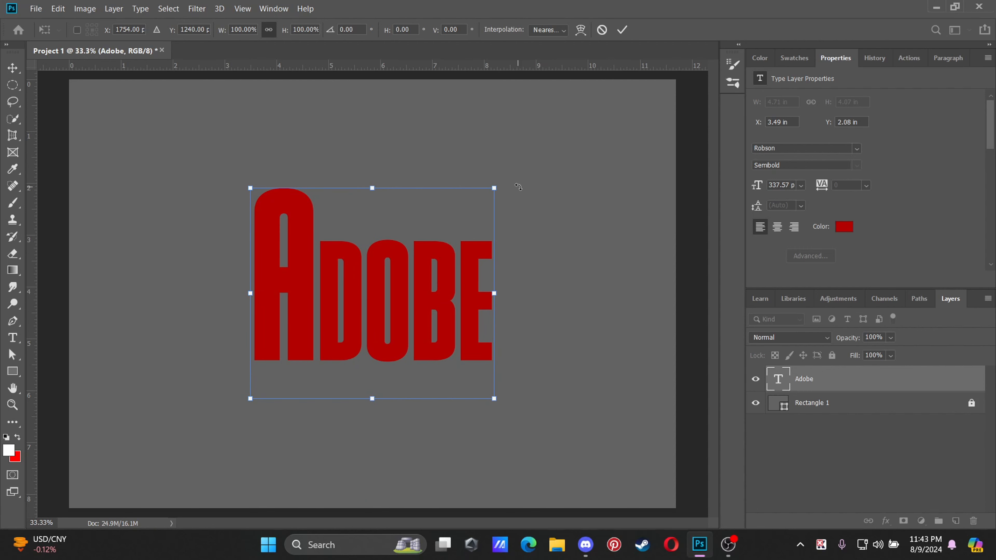
{"action": "left_click_drag", "start_coordinate": [493, 190], "coordinate": [553, 138]}
{"action": "left_click_drag", "start_coordinate": [472, 258], "coordinate": [439, 286]}
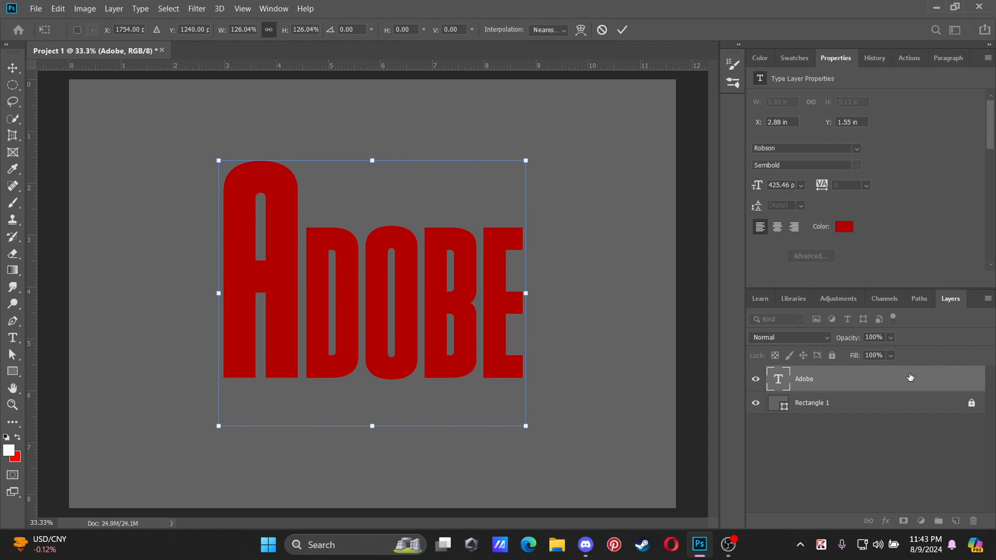
{"action": "key", "text": "Return"}
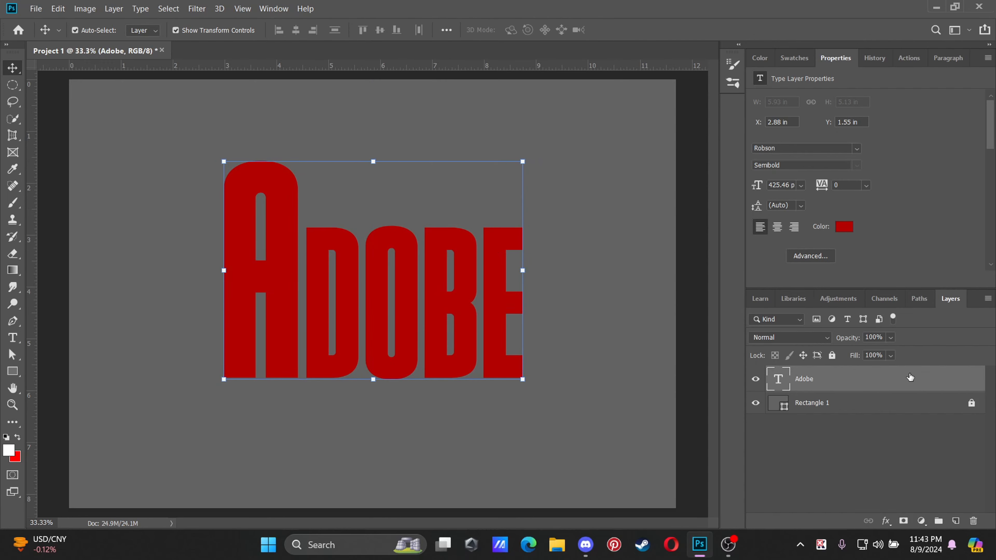
{"action": "right_click", "coordinate": [928, 380]}
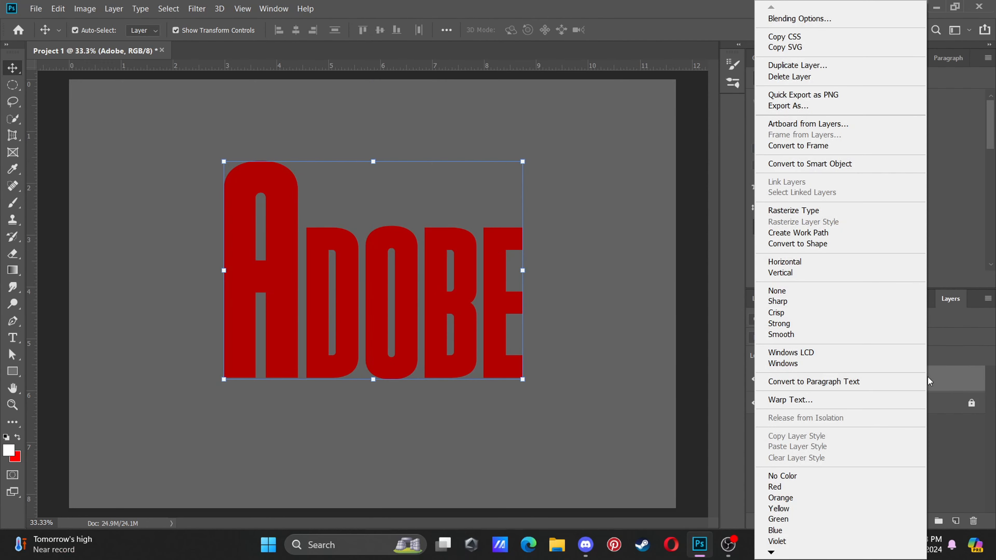
{"action": "left_click", "coordinate": [948, 381]}
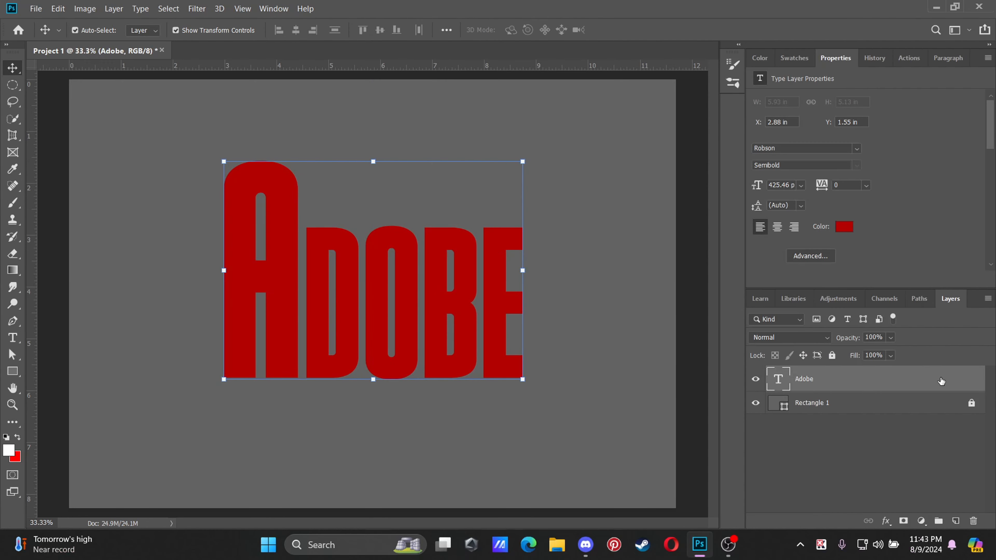
{"action": "right_click", "coordinate": [922, 377]}
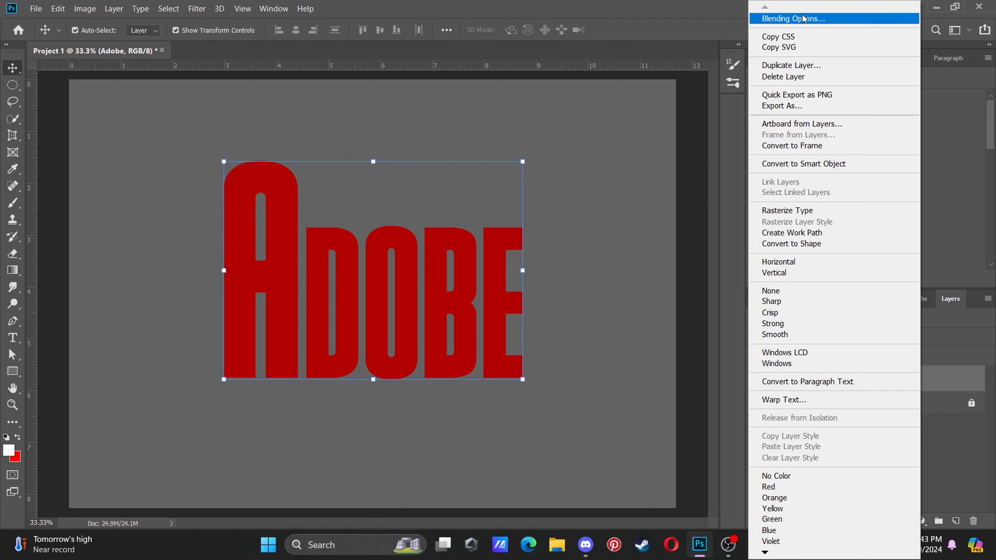
{"action": "left_click", "coordinate": [817, 22]}
{"action": "left_click", "coordinate": [844, 16]}
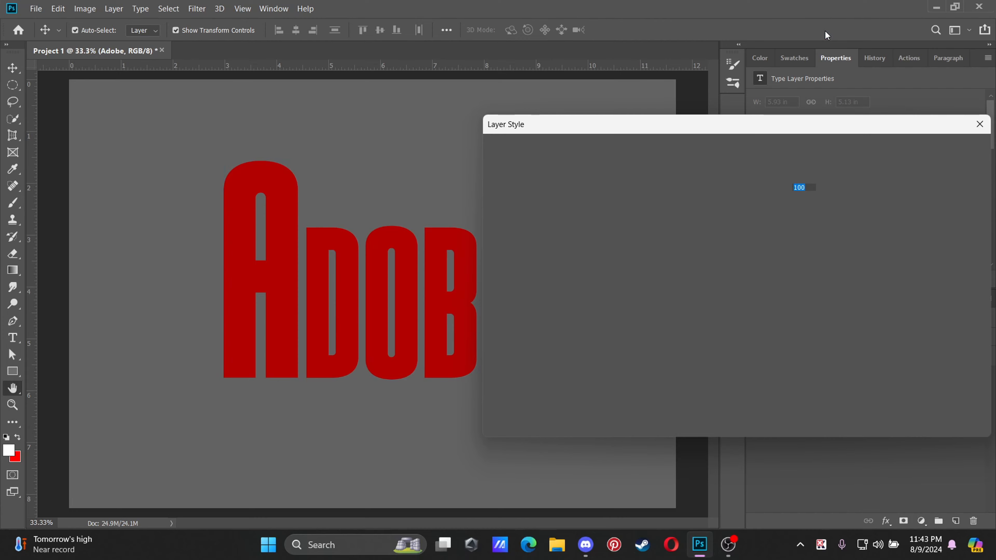
{"action": "left_click_drag", "start_coordinate": [825, 126], "coordinate": [747, 84]}
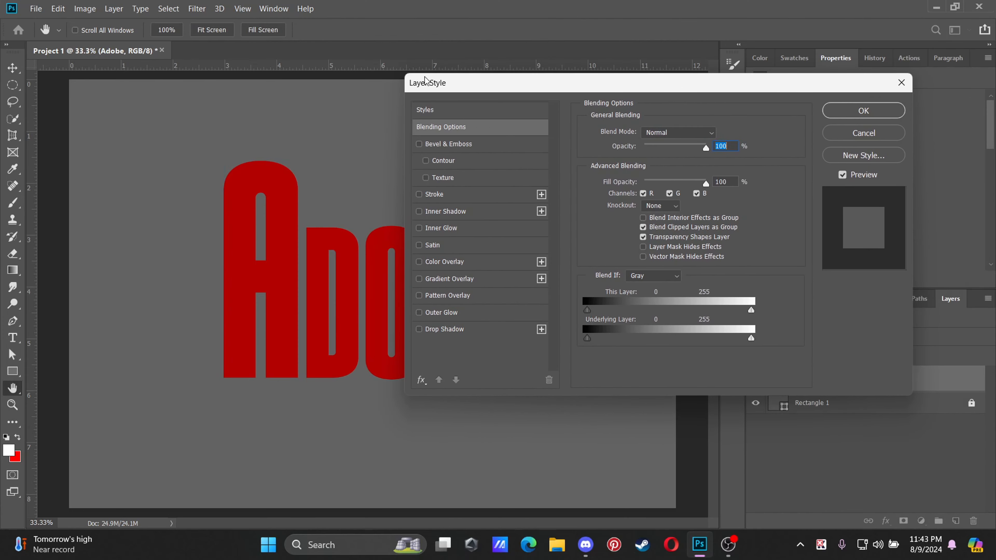
{"action": "left_click", "coordinate": [901, 83]}
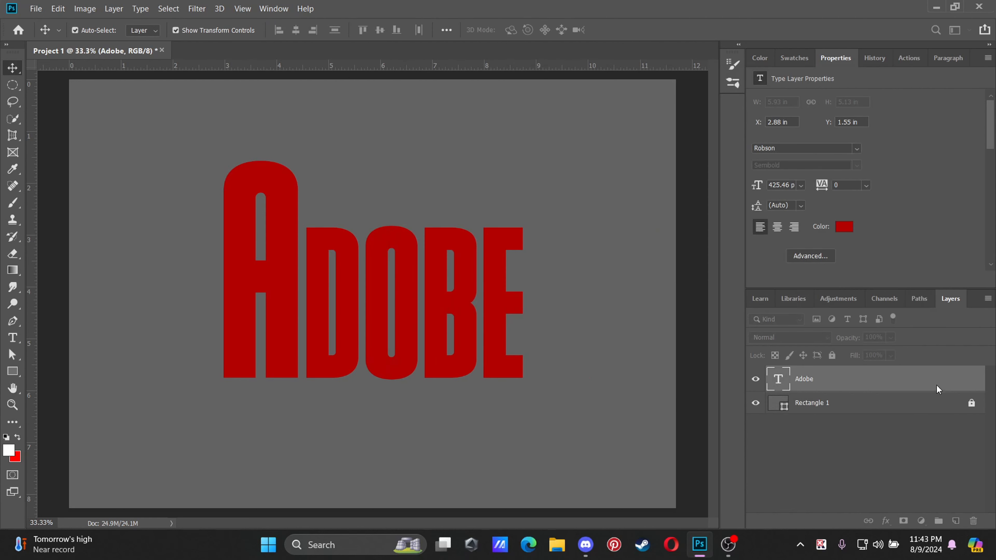
{"action": "left_click", "coordinate": [937, 385]}
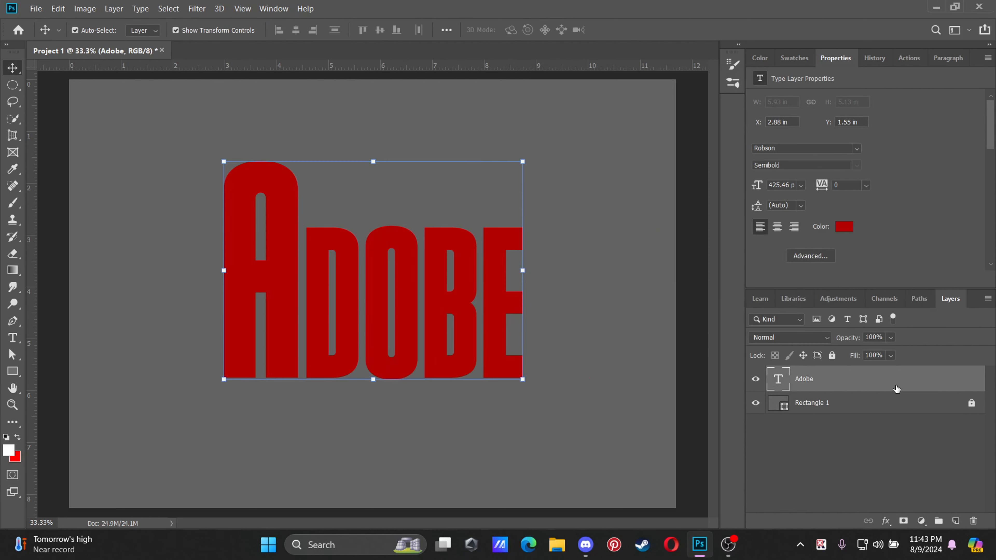
Step: Open the Adobe text layer's Layer Style settings and look through the blend modes, keeping Normal at 100% opacity
{"action": "double_click", "coordinate": [917, 379]}
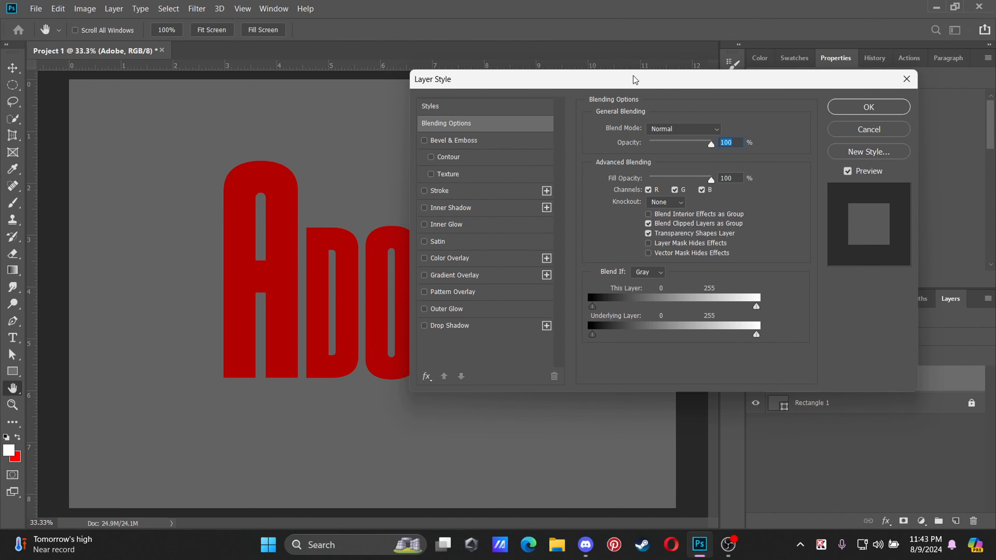
{"action": "left_click_drag", "start_coordinate": [617, 84], "coordinate": [641, 69]}
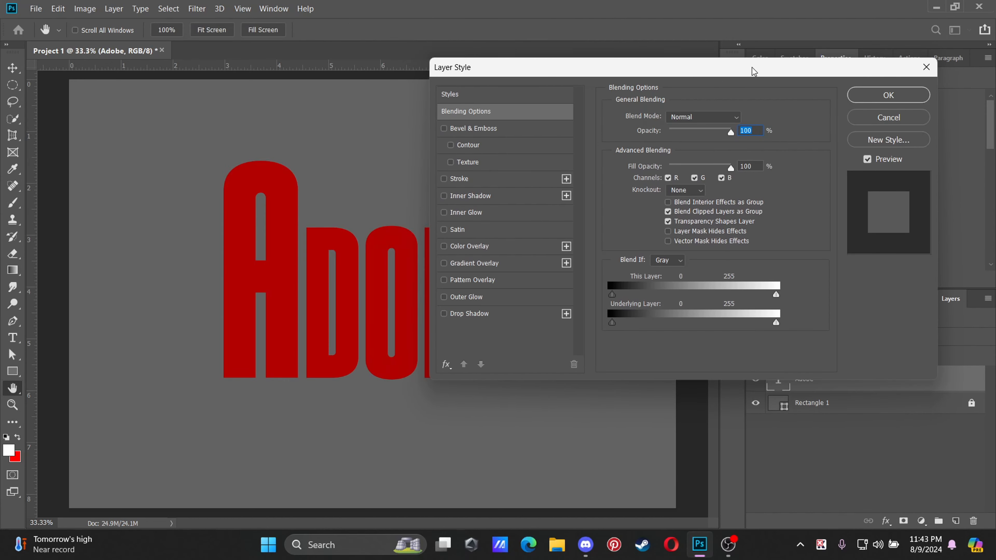
{"action": "left_click_drag", "start_coordinate": [751, 69], "coordinate": [763, 111]}
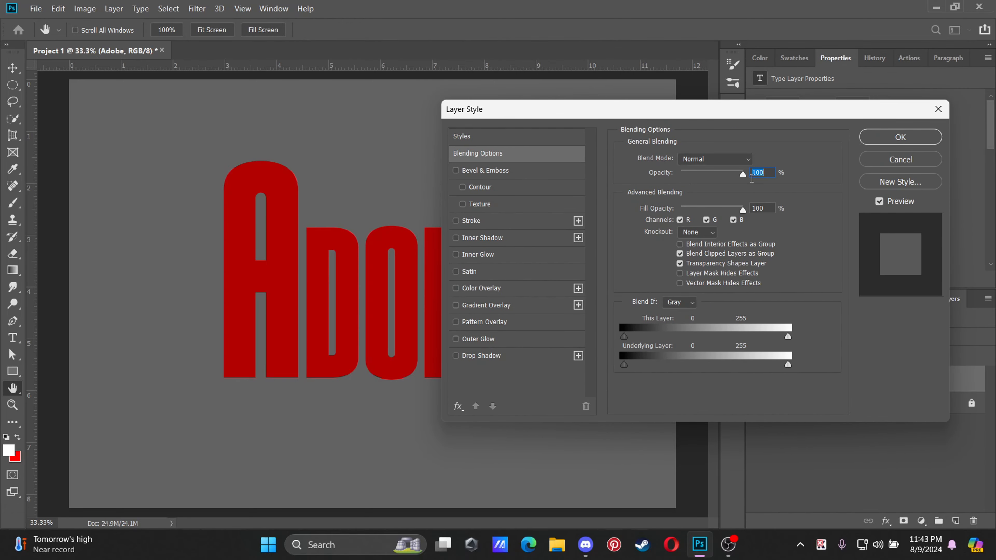
{"action": "left_click_drag", "start_coordinate": [743, 175], "coordinate": [771, 181]}
{"action": "left_click", "coordinate": [717, 161]}
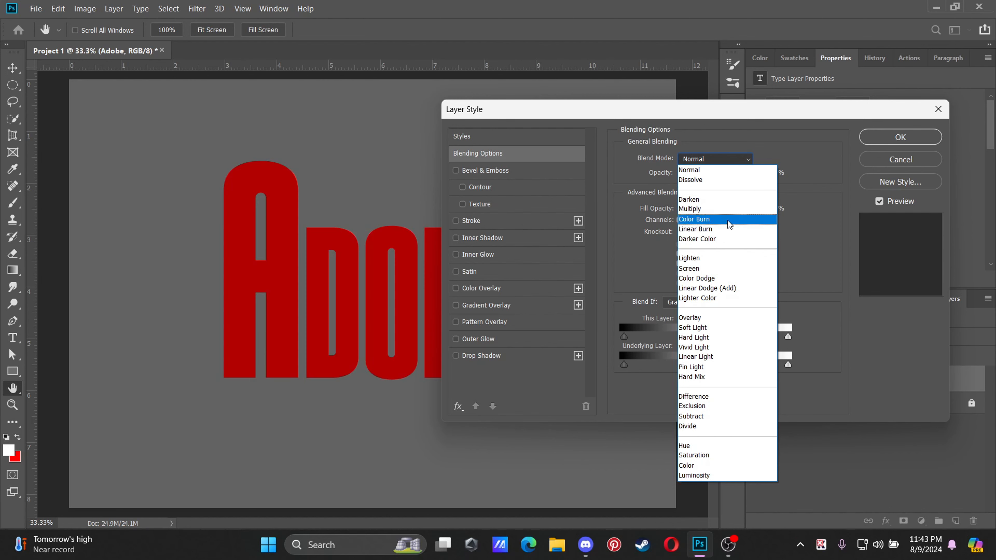
{"action": "left_click", "coordinate": [741, 160]}
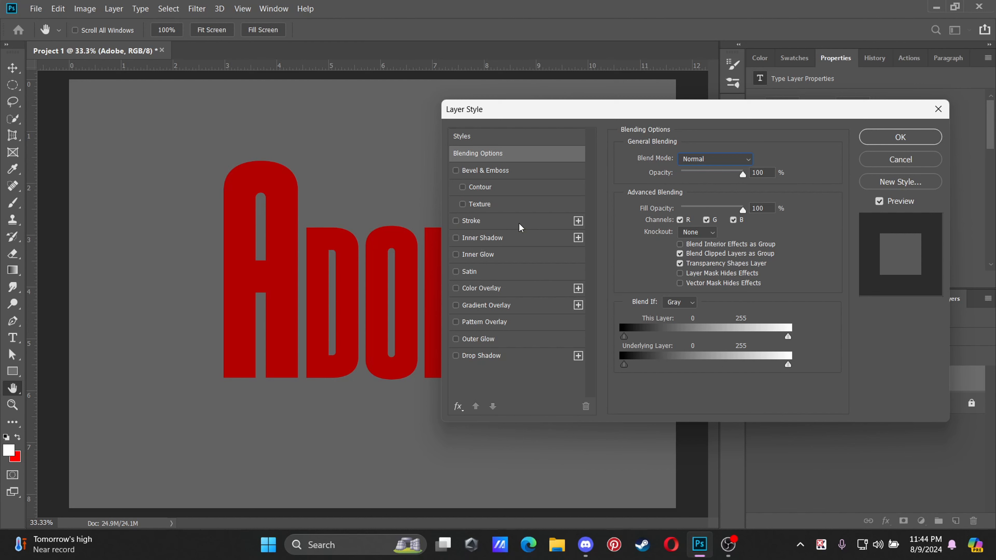
Step: Add a Bevel & Emboss texture to the Adobe text with the black-and-white vertical bar pattern at 1000% scale
{"action": "left_click", "coordinate": [505, 208]}
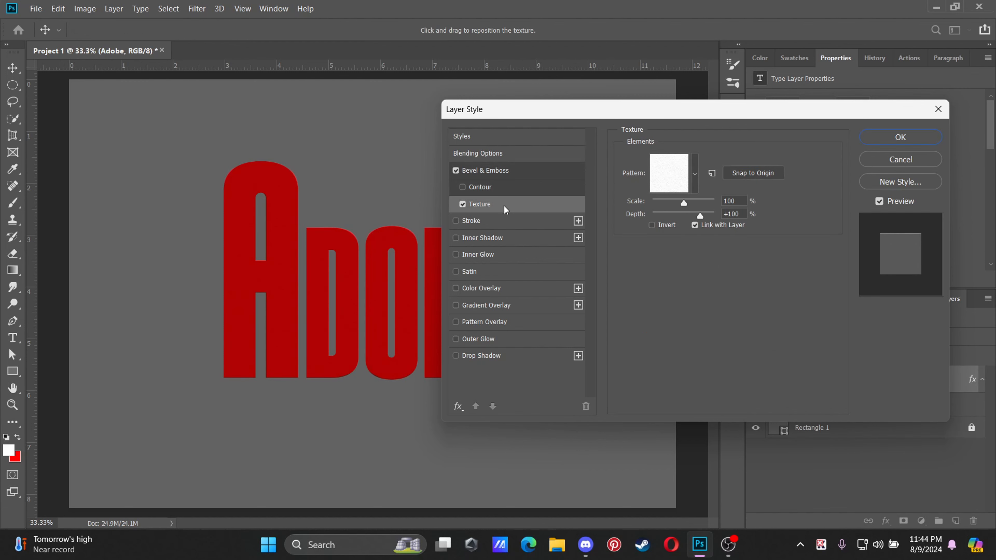
{"action": "left_click", "coordinate": [694, 175]}
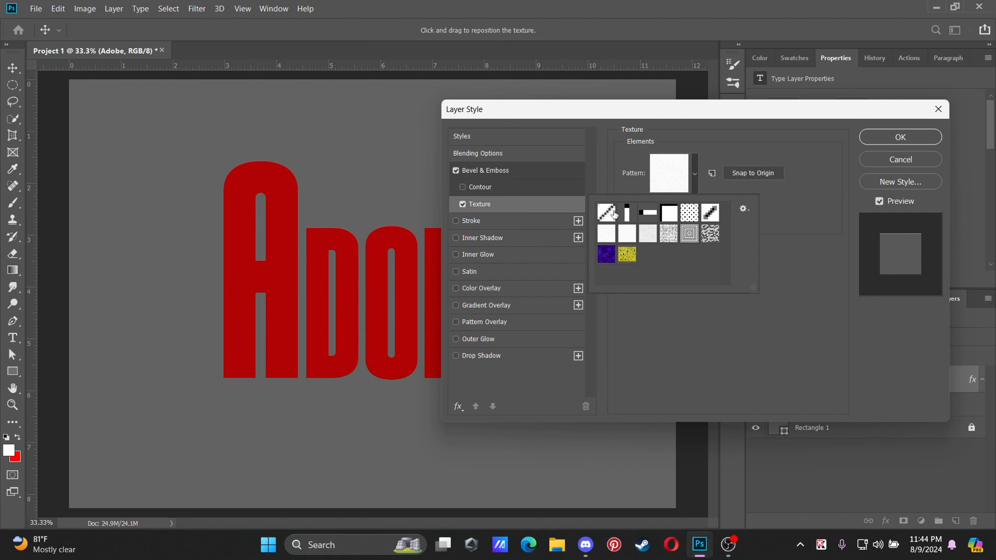
{"action": "left_click", "coordinate": [624, 215]}
{"action": "left_click", "coordinate": [649, 219]}
{"action": "left_click", "coordinate": [628, 217]}
{"action": "left_click", "coordinate": [880, 244]}
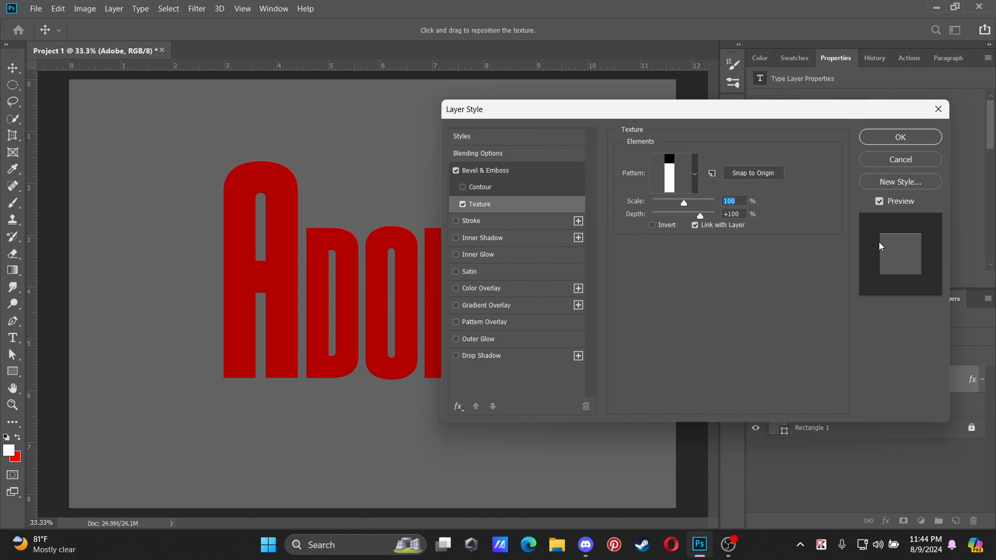
{"action": "left_click_drag", "start_coordinate": [685, 203], "coordinate": [717, 205]}
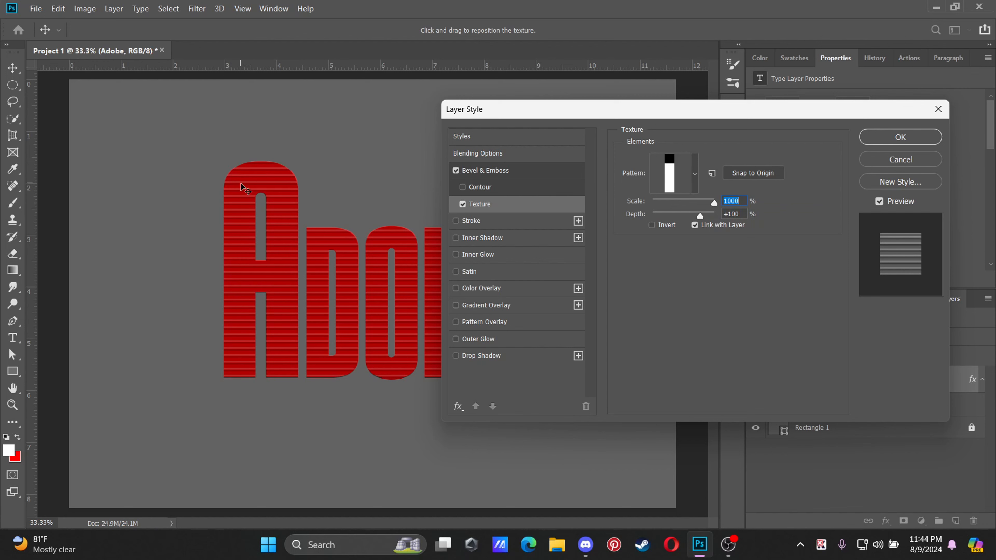
Step: Try the diagonal line, square outline and dotted patterns for the text's texture, and set the grainy black-and-white speckled one
{"action": "left_click", "coordinate": [695, 178]}
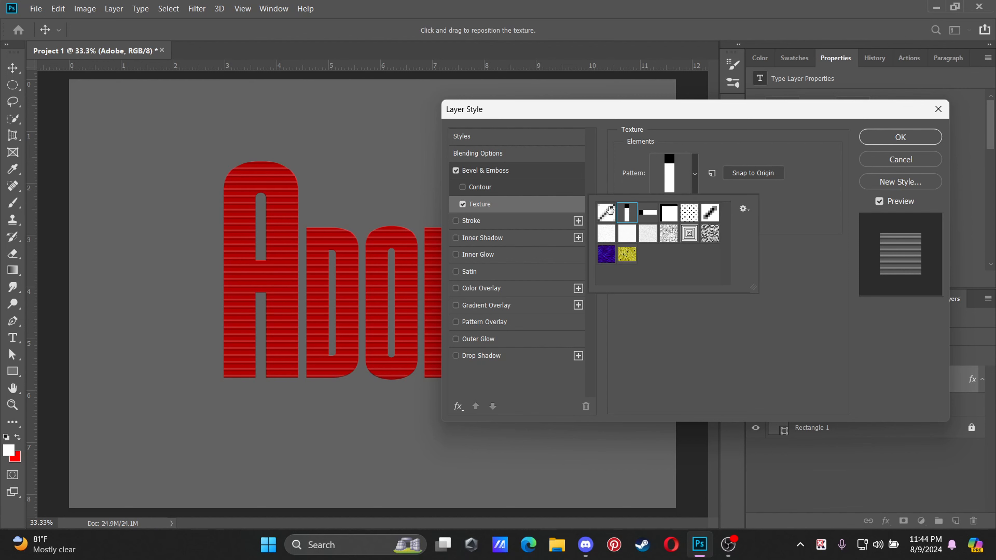
{"action": "left_click", "coordinate": [606, 212]}
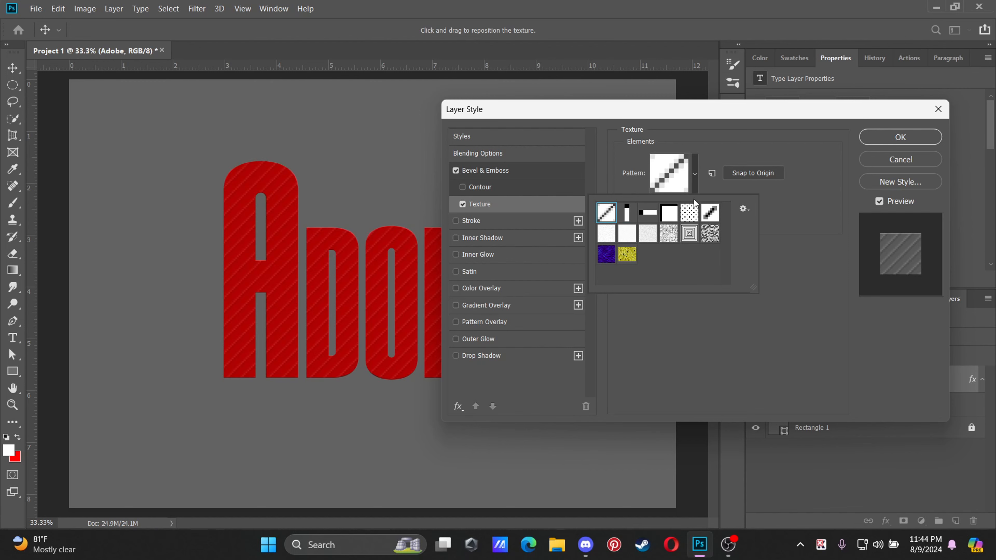
{"action": "left_click", "coordinate": [667, 217]}
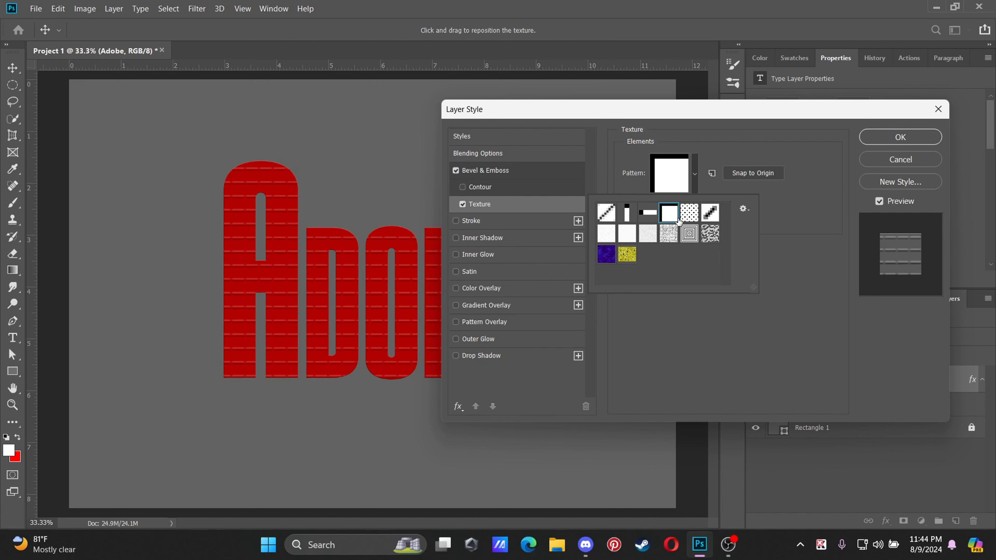
{"action": "left_click", "coordinate": [689, 216]}
{"action": "left_click", "coordinate": [663, 242]}
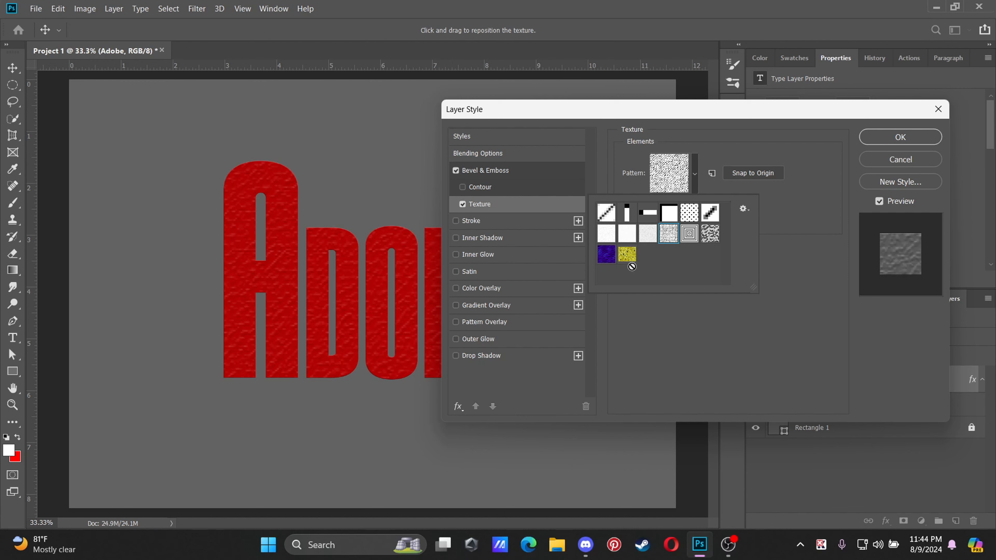
Step: Try the yellow and purple patterns for the Adobe text's texture, and set the black-and-white camouflage-like one
{"action": "left_click", "coordinate": [627, 254]}
{"action": "left_click", "coordinate": [606, 255]}
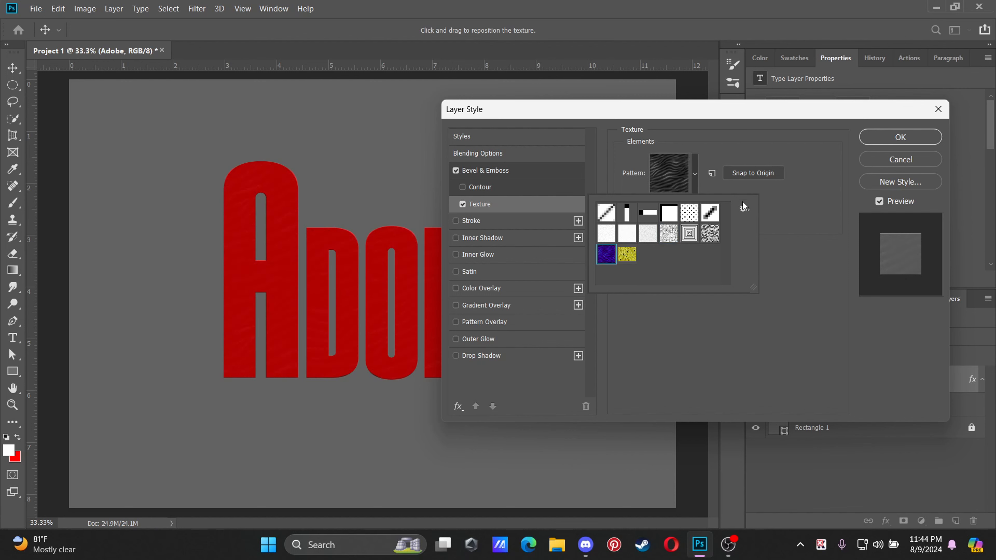
{"action": "left_click", "coordinate": [742, 210]}
{"action": "left_click", "coordinate": [741, 211]}
{"action": "left_click", "coordinate": [710, 234]}
{"action": "left_click", "coordinate": [696, 169]}
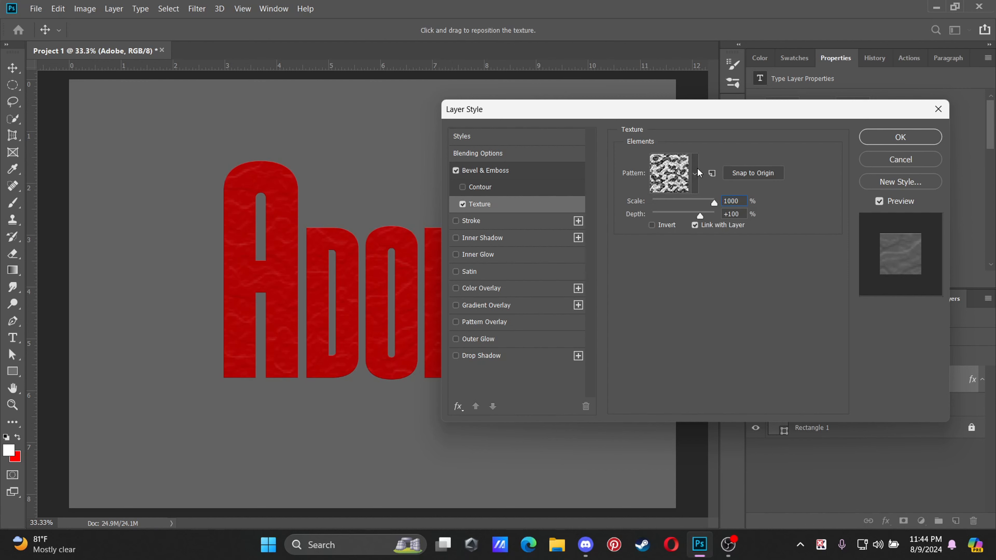
{"action": "left_click", "coordinate": [692, 183]}
{"action": "left_click", "coordinate": [746, 194]}
Step: Toggle the texture on and off to compare its effect on the Adobe text, and disable both Texture and Bevel & Emboss
{"action": "left_click", "coordinate": [456, 171]}
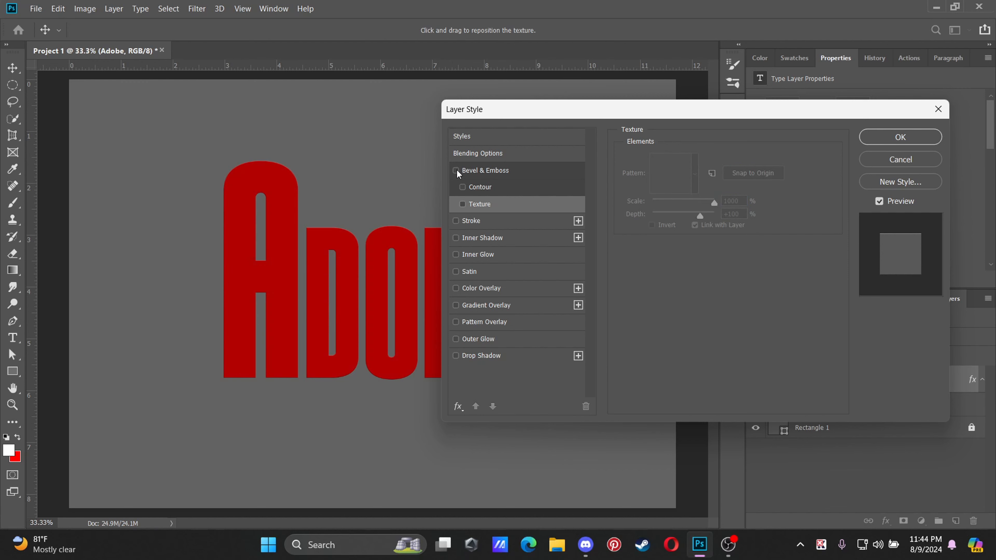
{"action": "left_click", "coordinate": [462, 204]}
{"action": "left_click", "coordinate": [462, 204]}
{"action": "left_click", "coordinate": [462, 204]}
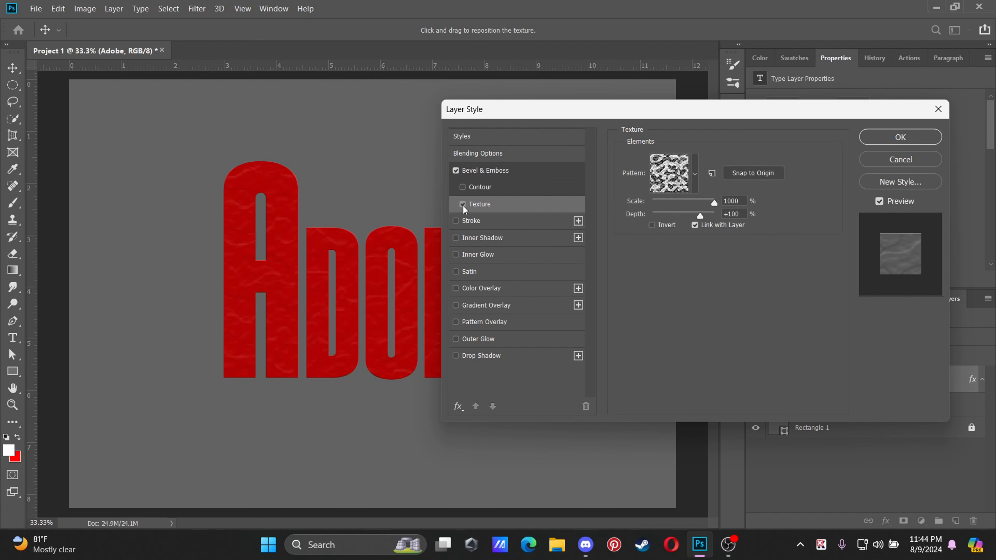
{"action": "left_click", "coordinate": [463, 205]}
{"action": "left_click", "coordinate": [462, 205]}
{"action": "left_click", "coordinate": [463, 204]}
{"action": "left_click", "coordinate": [463, 204]}
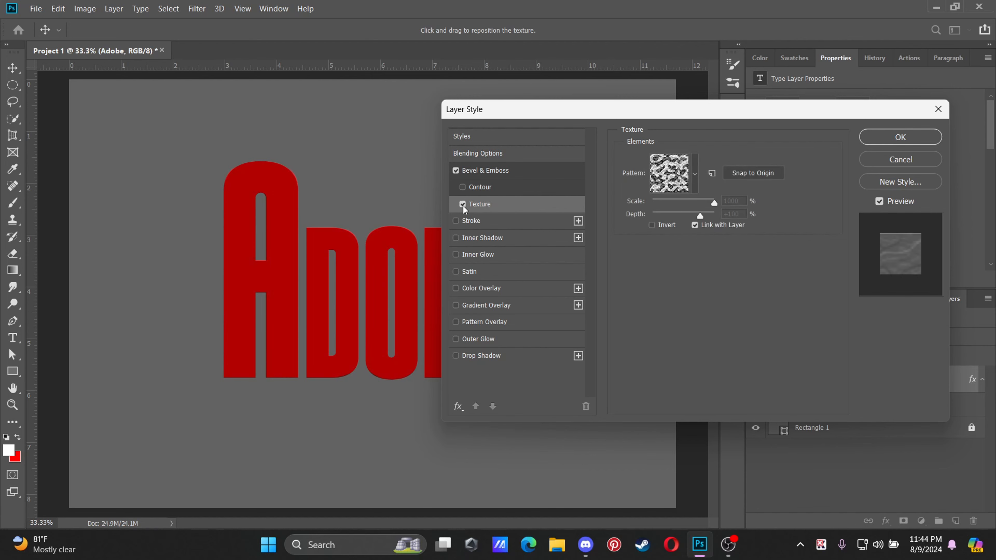
{"action": "left_click", "coordinate": [463, 205]}
{"action": "left_click", "coordinate": [462, 205]}
{"action": "left_click", "coordinate": [462, 204]}
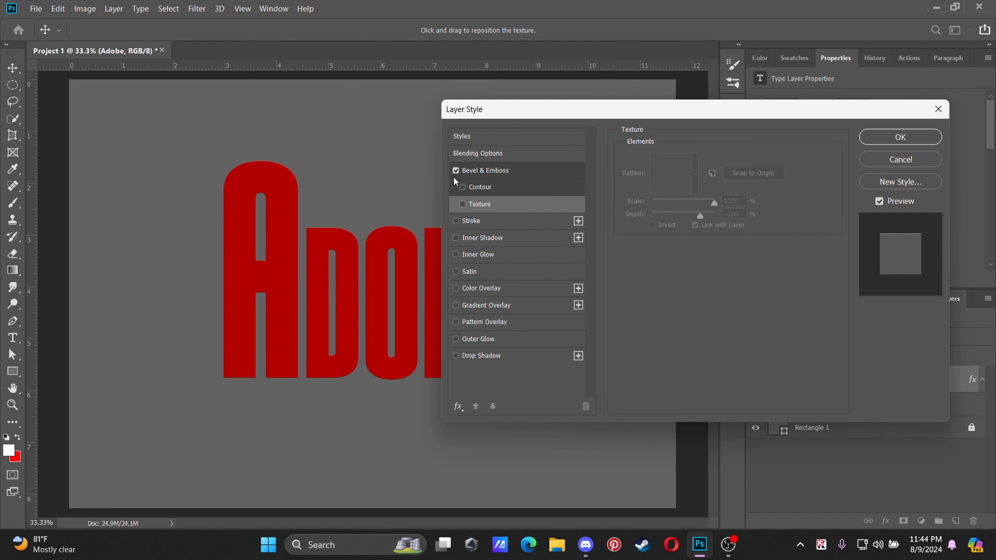
{"action": "left_click", "coordinate": [456, 170]}
Step: Add a white 13 px Stroke to the Adobe text and set its position to Inside
{"action": "left_click", "coordinate": [482, 221]}
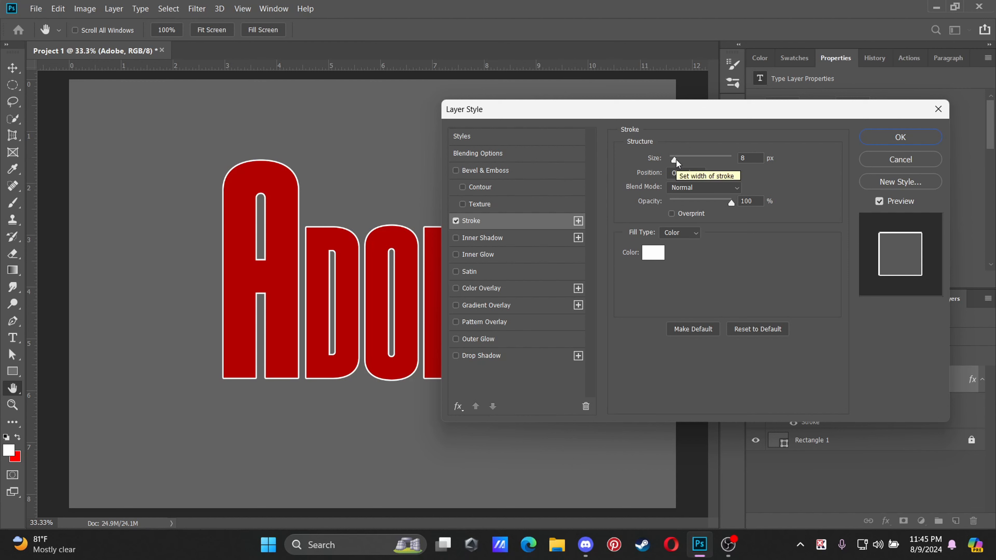
{"action": "left_click_drag", "start_coordinate": [676, 160], "coordinate": [676, 166]}
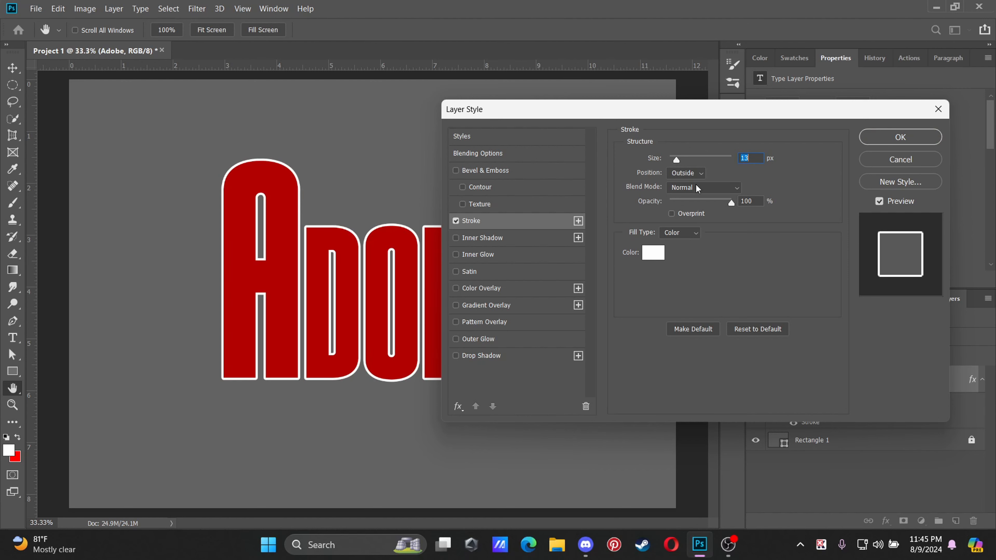
{"action": "left_click", "coordinate": [697, 172]}
{"action": "left_click", "coordinate": [663, 177]}
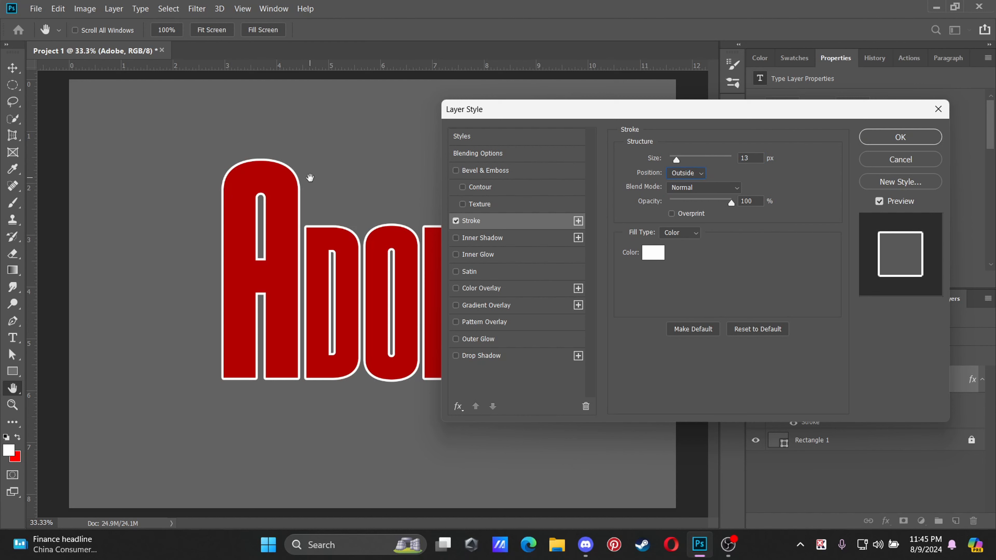
{"action": "left_click", "coordinate": [686, 174]}
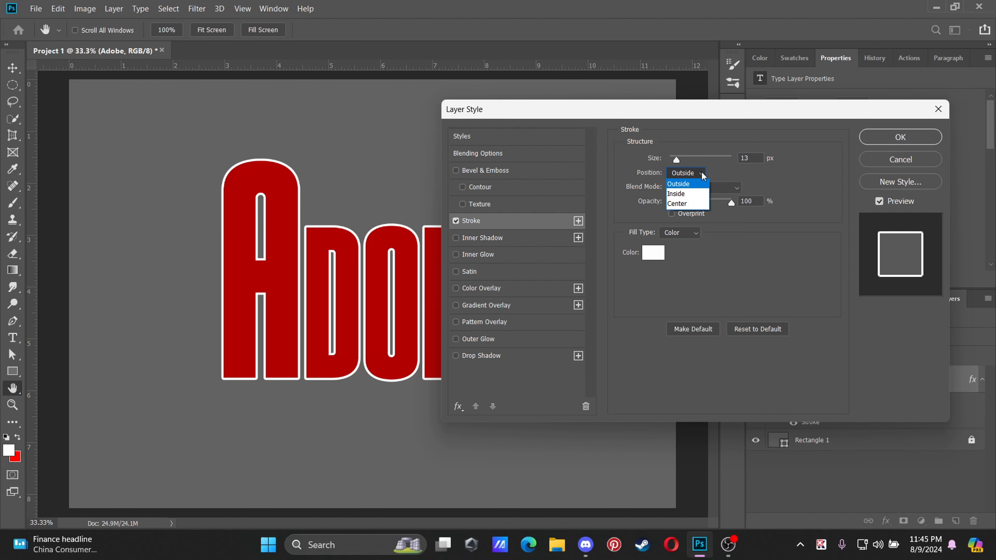
{"action": "left_click", "coordinate": [692, 189]}
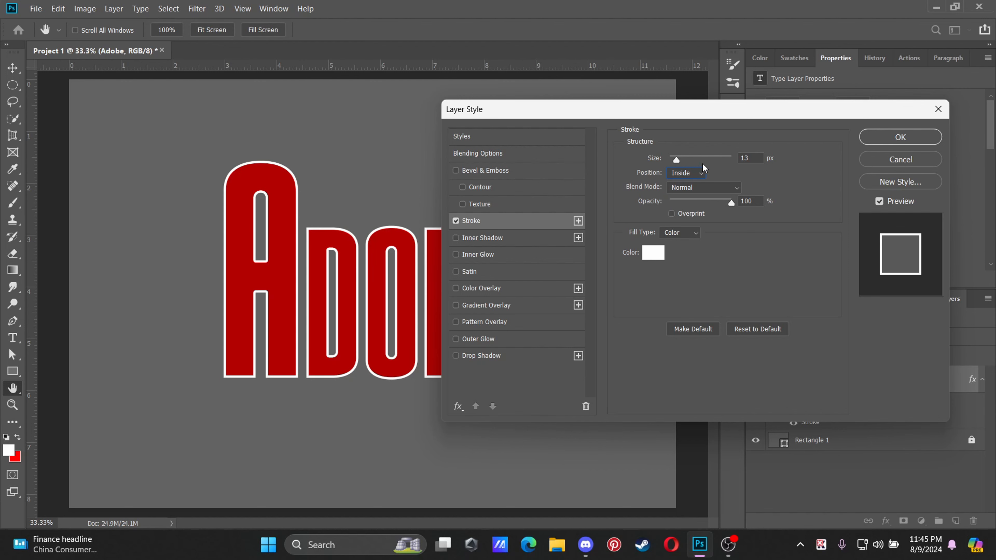
Step: Try the stroke at 6 px, switch its position to Outside, and increase its size to 18 px
{"action": "mouse_move", "coordinate": [677, 161]}
{"action": "left_mouse_down"}
{"action": "mouse_move", "coordinate": [695, 173]}
{"action": "mouse_move", "coordinate": [673, 176]}
{"action": "left_mouse_up"}
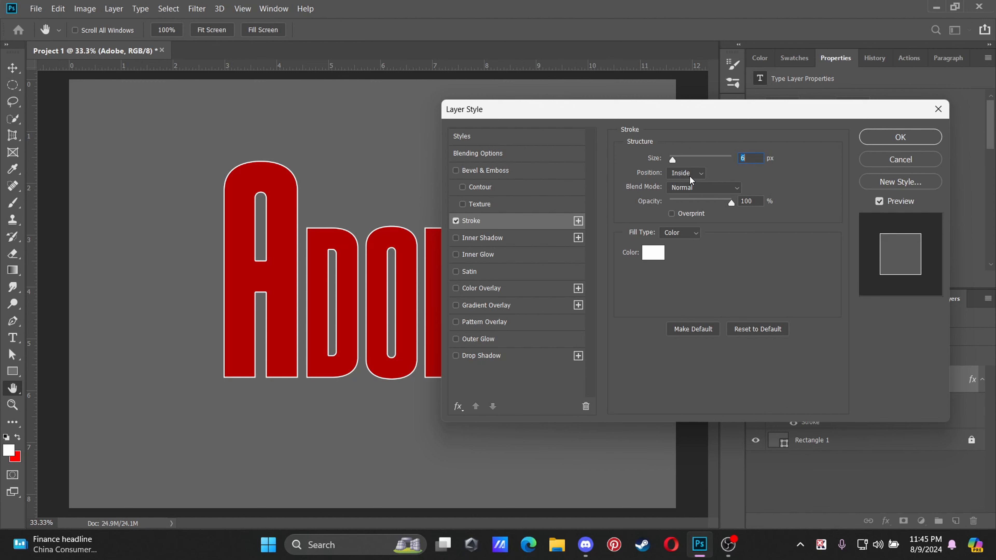
{"action": "left_click", "coordinate": [689, 175]}
{"action": "left_click", "coordinate": [676, 169]}
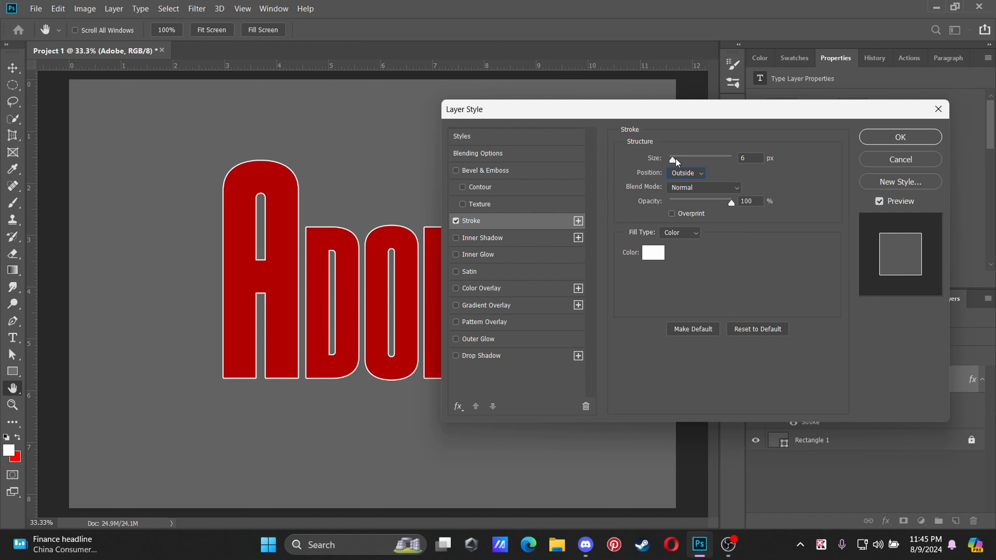
{"action": "mouse_move", "coordinate": [671, 162]}
{"action": "left_mouse_down"}
{"action": "mouse_move", "coordinate": [733, 167]}
{"action": "mouse_move", "coordinate": [666, 160]}
{"action": "mouse_move", "coordinate": [678, 162]}
{"action": "left_mouse_up"}
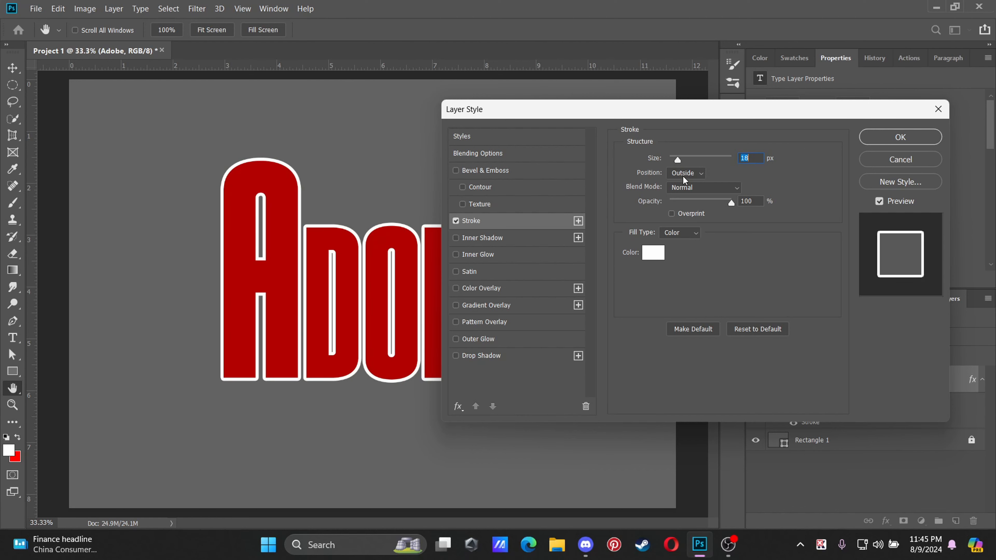
Step: Look through the stroke's blend modes, try the Center position, and set the stroke to 16 px Outside
{"action": "left_click", "coordinate": [691, 188]}
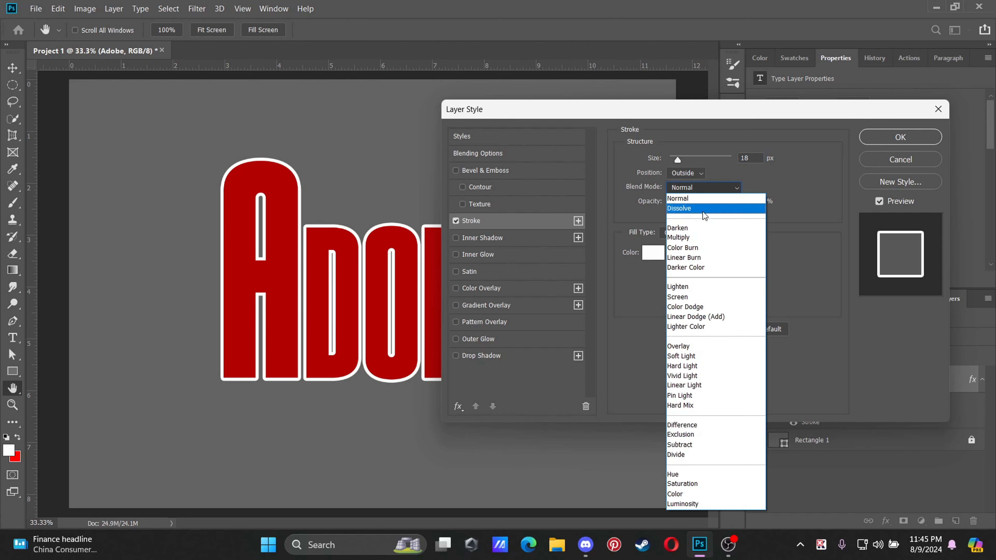
{"action": "left_click", "coordinate": [708, 188]}
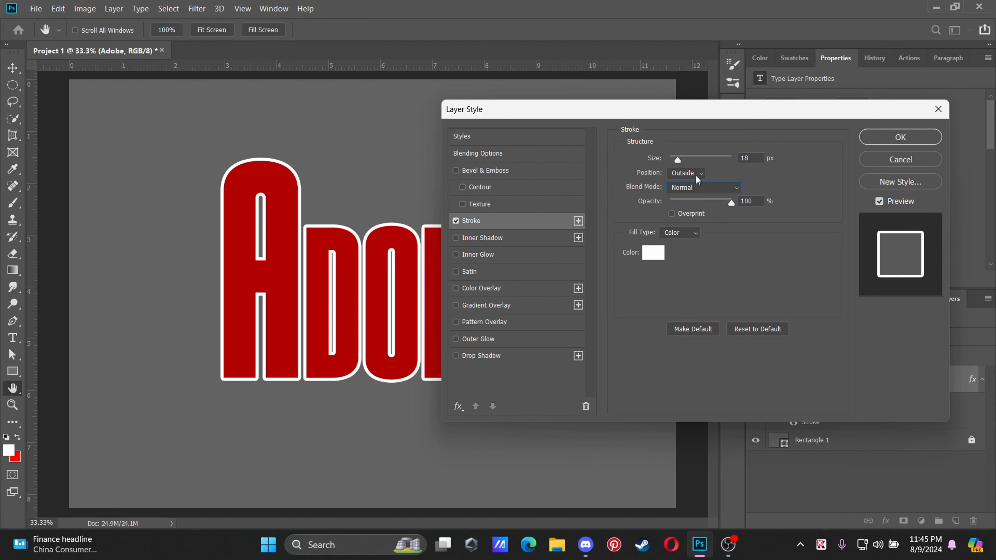
{"action": "left_click", "coordinate": [695, 174]}
{"action": "left_click", "coordinate": [687, 204]}
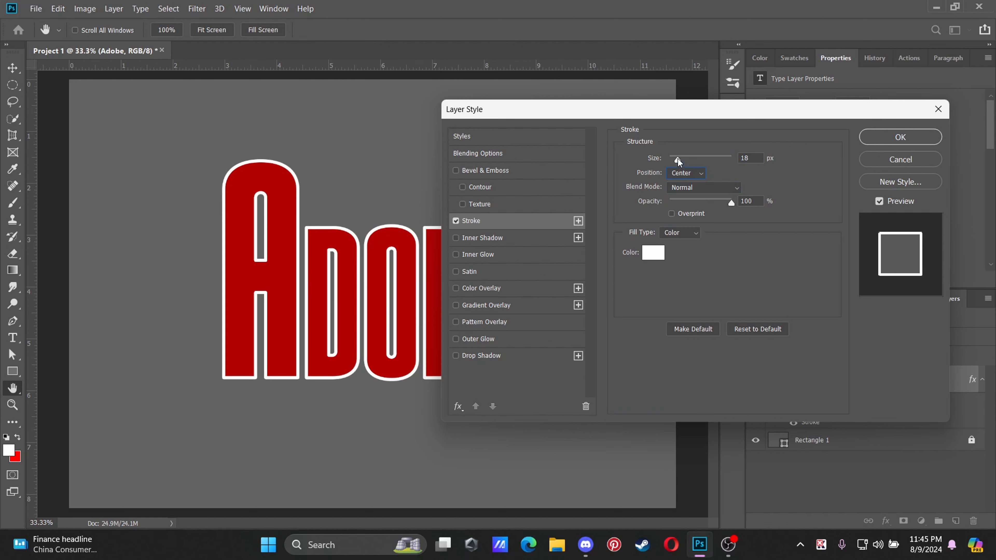
{"action": "mouse_move", "coordinate": [678, 161]}
{"action": "left_mouse_down"}
{"action": "mouse_move", "coordinate": [759, 177]}
{"action": "mouse_move", "coordinate": [677, 173]}
{"action": "left_mouse_up"}
{"action": "left_click", "coordinate": [679, 175]}
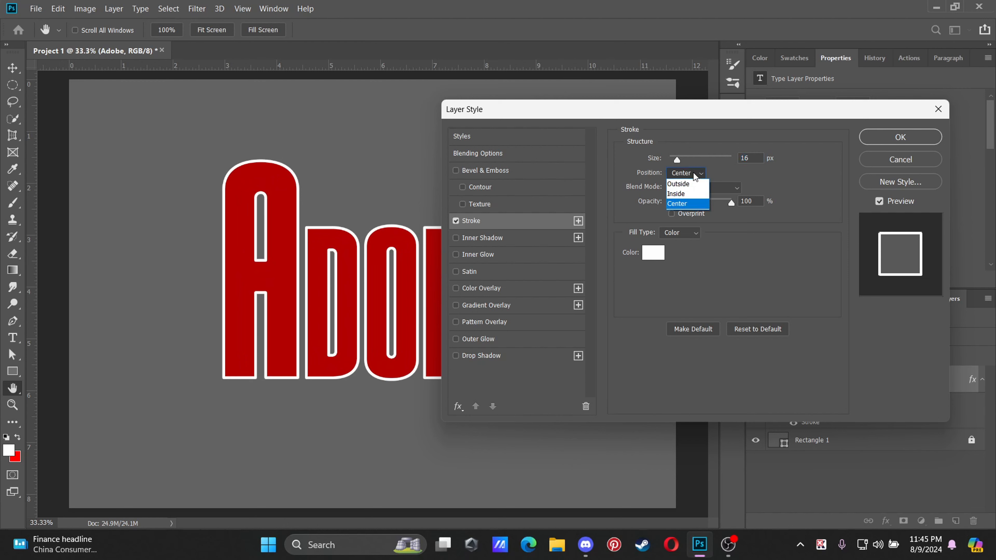
{"action": "left_click", "coordinate": [684, 184]}
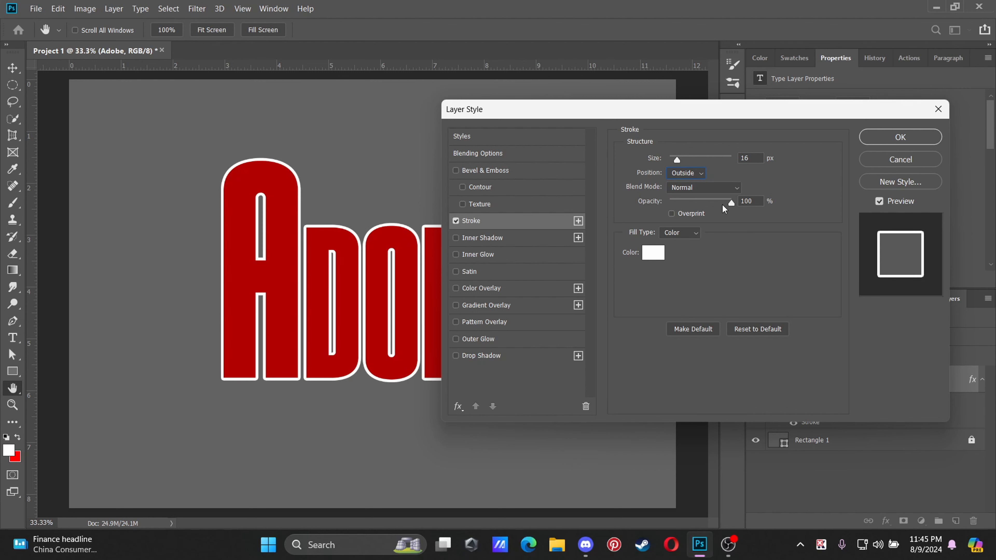
Step: Add an Inner Shadow to the Adobe text with 26% opacity and 57% choke
{"action": "left_click", "coordinate": [481, 239]}
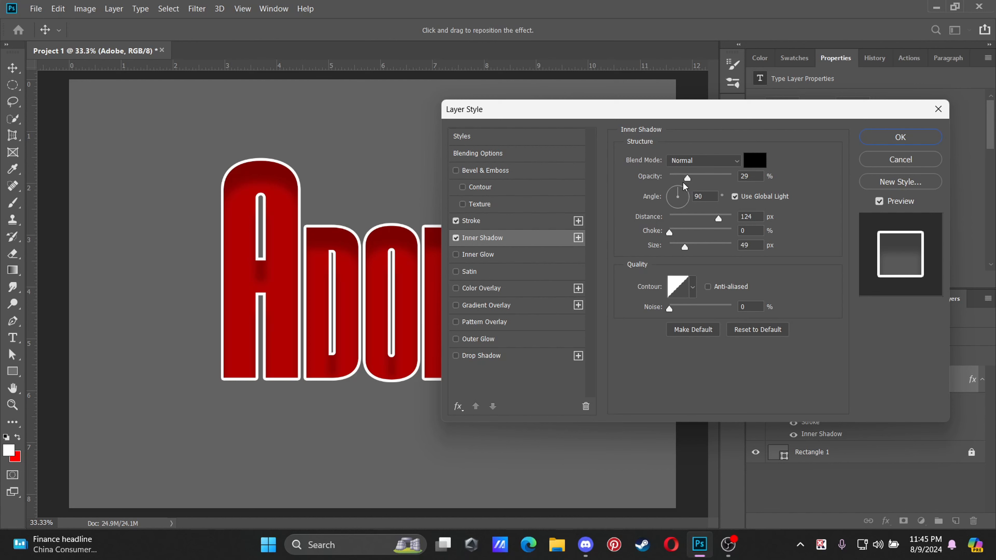
{"action": "mouse_move", "coordinate": [688, 178]}
{"action": "left_mouse_down"}
{"action": "mouse_move", "coordinate": [673, 185]}
{"action": "mouse_move", "coordinate": [739, 195]}
{"action": "mouse_move", "coordinate": [693, 192]}
{"action": "left_mouse_up"}
{"action": "mouse_move", "coordinate": [690, 177]}
{"action": "left_mouse_down"}
{"action": "mouse_move", "coordinate": [783, 187]}
{"action": "mouse_move", "coordinate": [673, 184]}
{"action": "mouse_move", "coordinate": [685, 188]}
{"action": "left_mouse_up"}
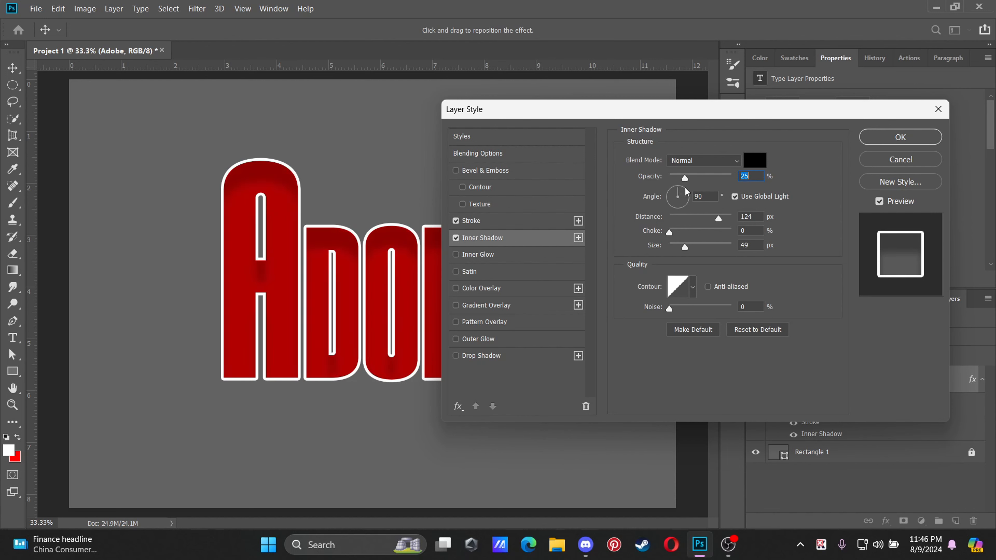
{"action": "left_click_drag", "start_coordinate": [670, 233], "coordinate": [691, 235]}
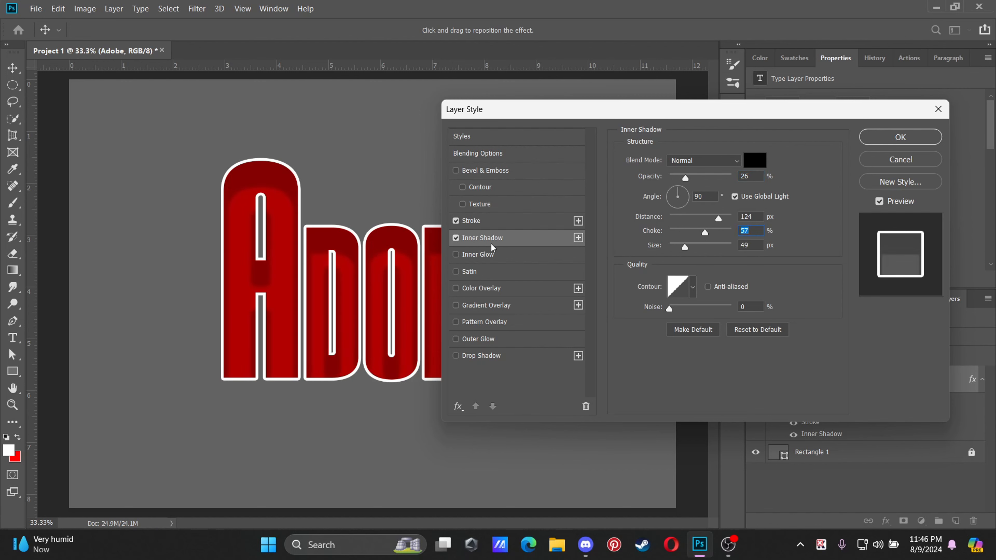
Step: Add a white Inner Glow to the Adobe text with 100% opacity and 0% noise
{"action": "left_click", "coordinate": [456, 254]}
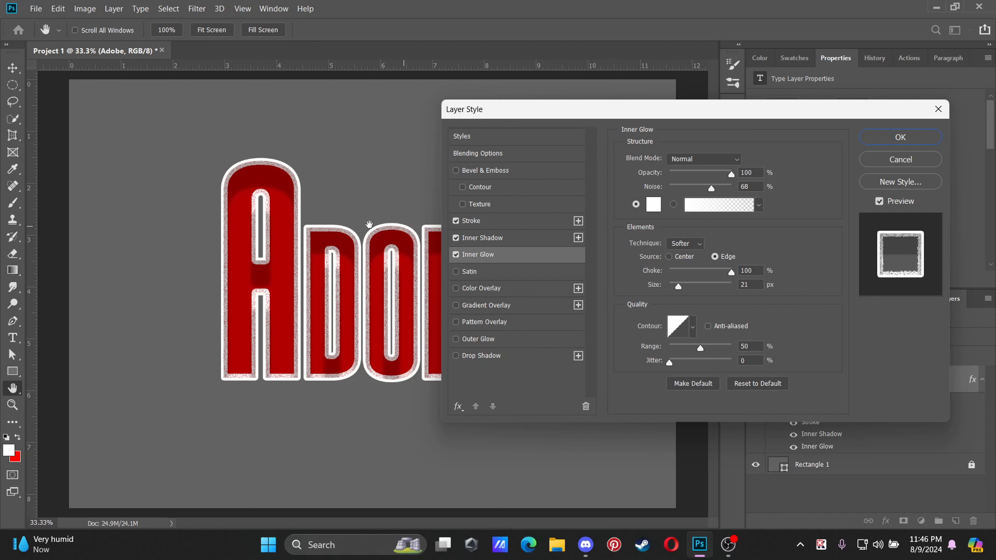
{"action": "left_click", "coordinate": [497, 241]}
{"action": "left_click", "coordinate": [483, 254]}
{"action": "left_click_drag", "start_coordinate": [732, 177], "coordinate": [758, 180]}
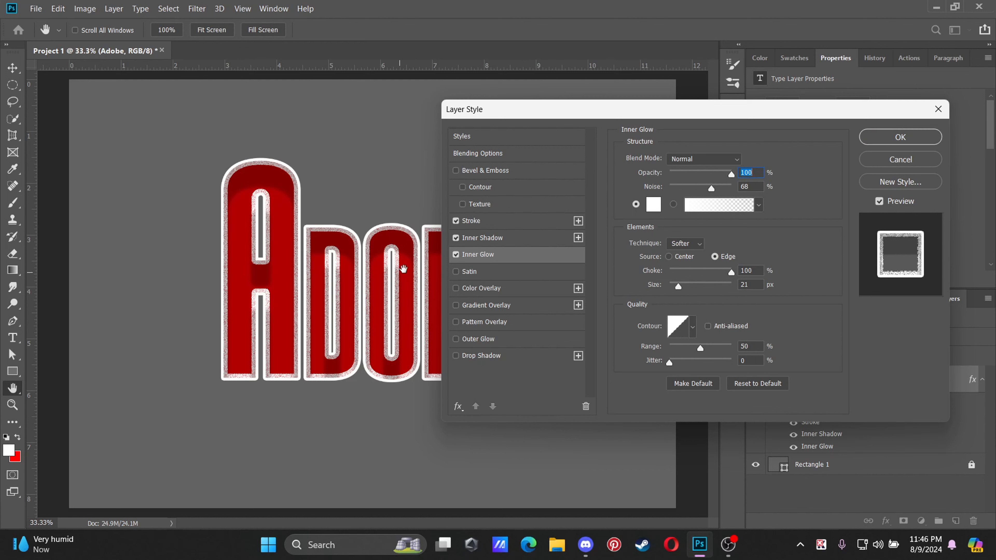
{"action": "key", "text": "Tab"}
{"action": "type", "text": "0"}
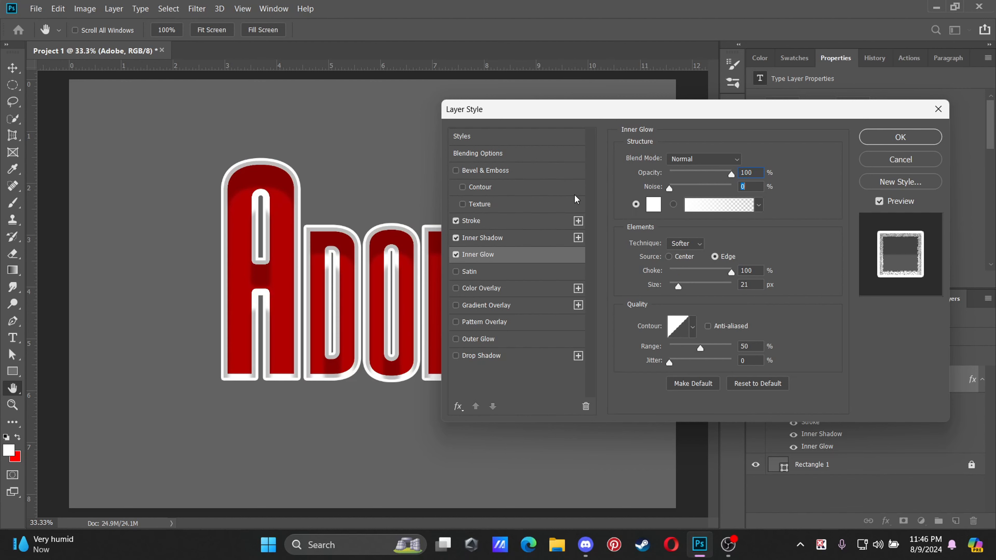
Step: Disable the Inner Shadow and Stroke effects, leaving only Inner Glow on the Adobe text
{"action": "left_click", "coordinate": [489, 241]}
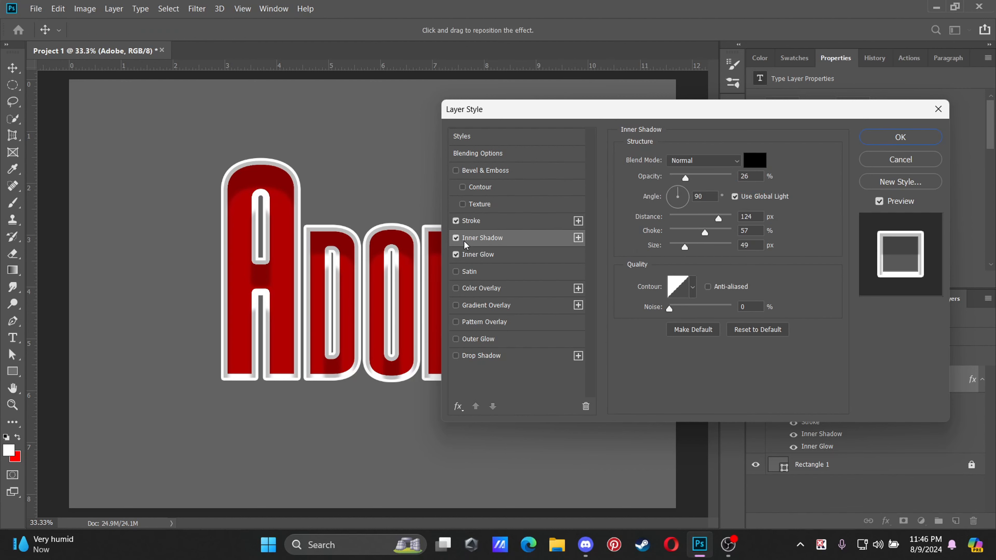
{"action": "left_click", "coordinate": [455, 239]}
{"action": "left_click", "coordinate": [518, 256]}
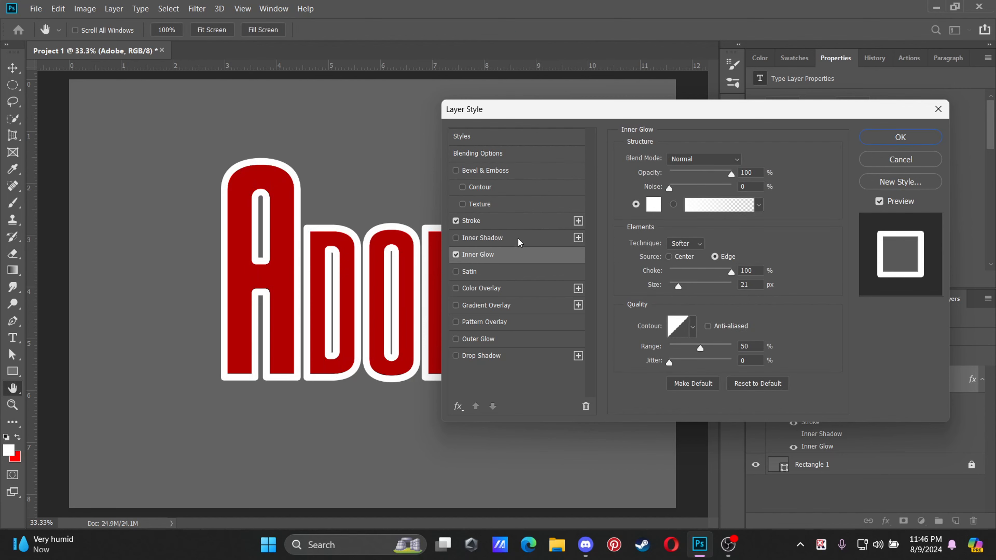
{"action": "left_click", "coordinate": [455, 221]}
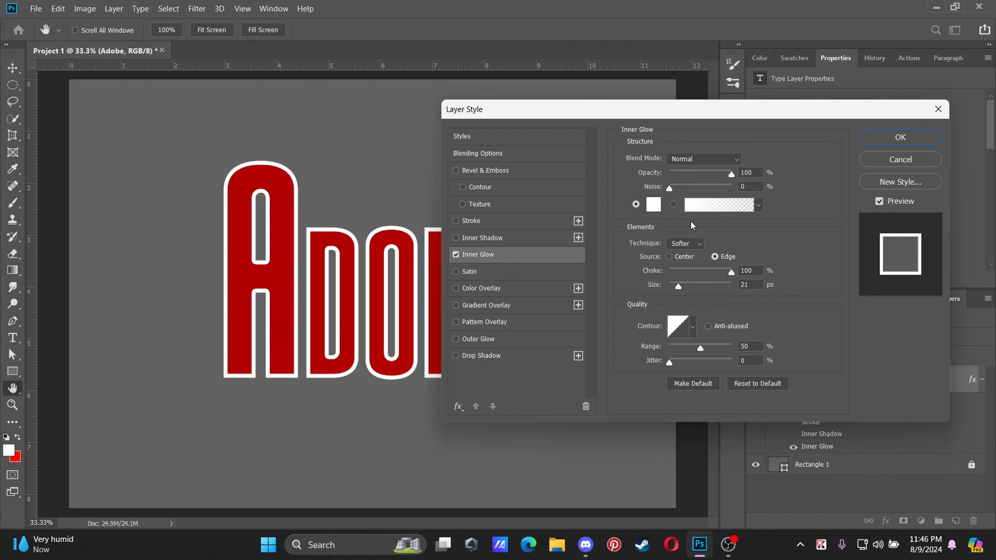
Step: Try the Multiply blend mode for the Inner Glow and set it back to Normal
{"action": "left_click", "coordinate": [669, 189]}
{"action": "left_click", "coordinate": [733, 162]}
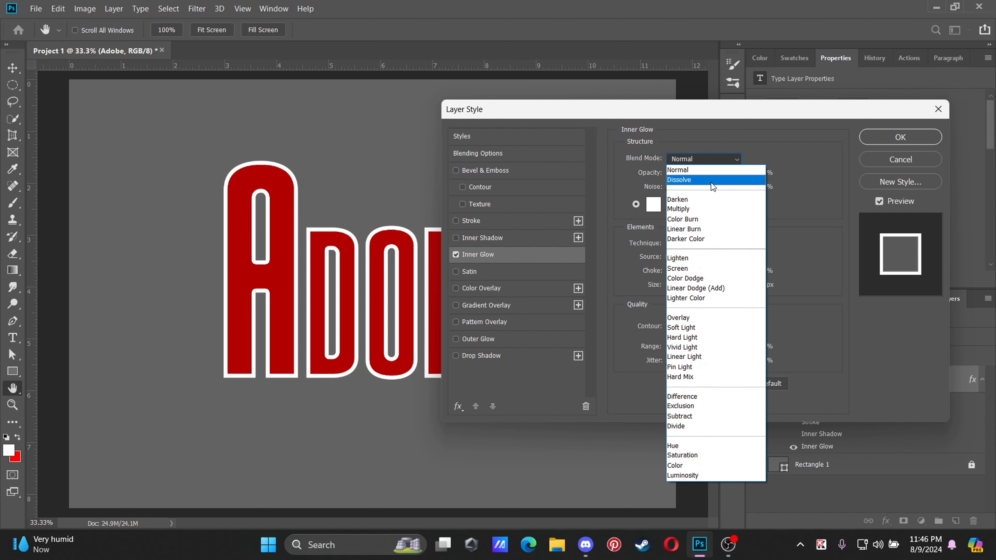
{"action": "left_click", "coordinate": [704, 201]}
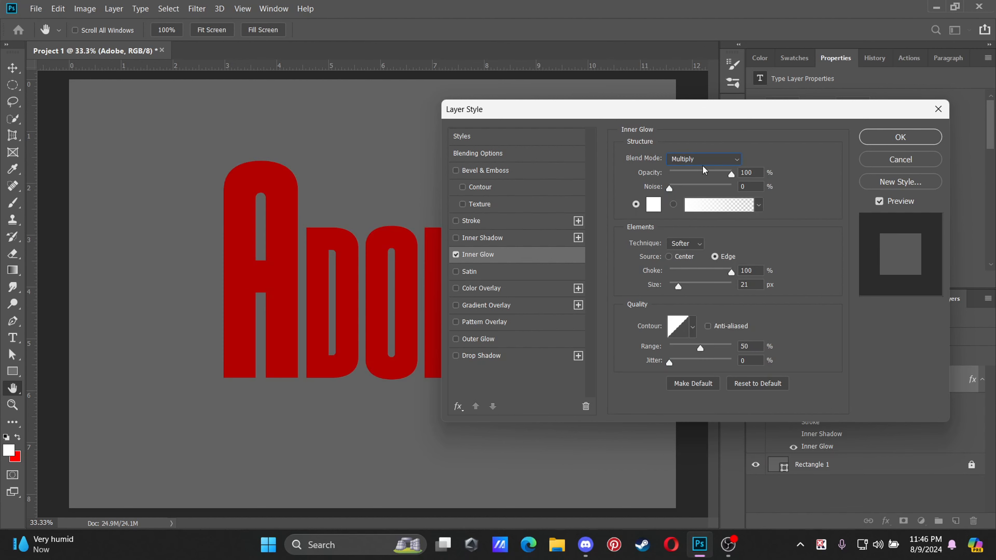
{"action": "left_click", "coordinate": [702, 165]}
{"action": "left_click", "coordinate": [704, 196]}
{"action": "left_click", "coordinate": [709, 158]}
{"action": "left_click", "coordinate": [719, 168]}
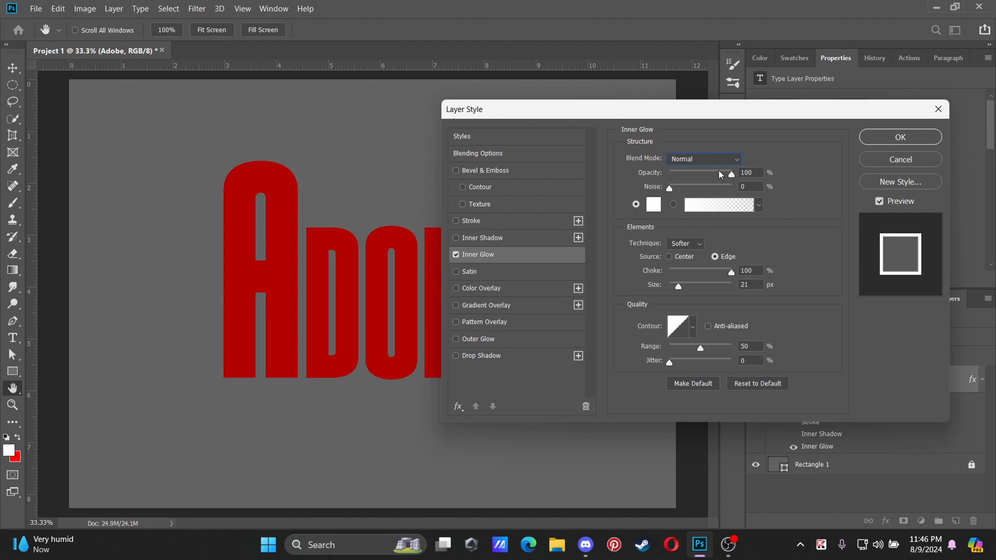
Step: Reduce the Inner Glow size to 13 px, try the Precise technique, and set the technique back to Softer
{"action": "mouse_move", "coordinate": [678, 286]}
{"action": "left_mouse_down"}
{"action": "mouse_move", "coordinate": [724, 297]}
{"action": "mouse_move", "coordinate": [675, 298]}
{"action": "left_mouse_up"}
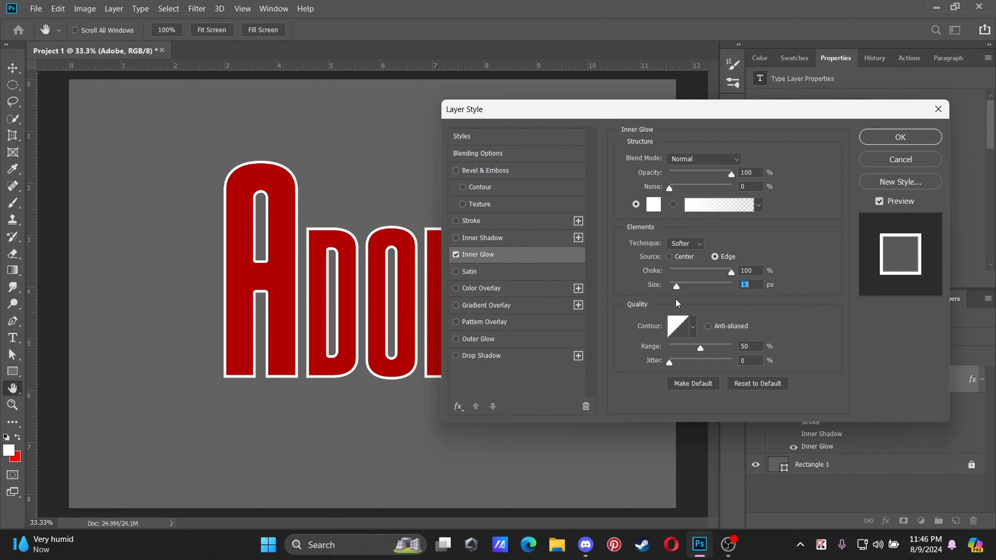
{"action": "left_click", "coordinate": [692, 243]}
{"action": "left_click", "coordinate": [690, 264]}
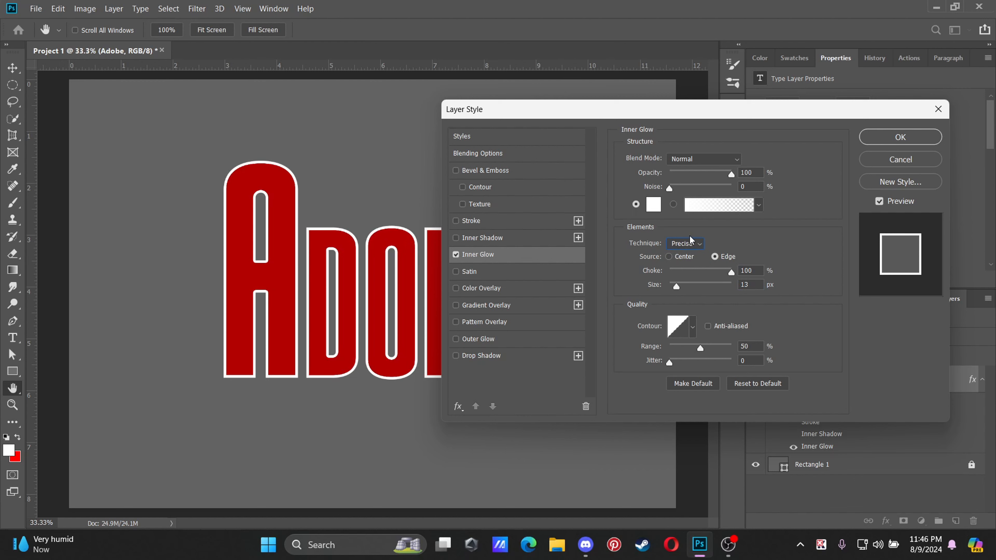
{"action": "left_click", "coordinate": [694, 246]}
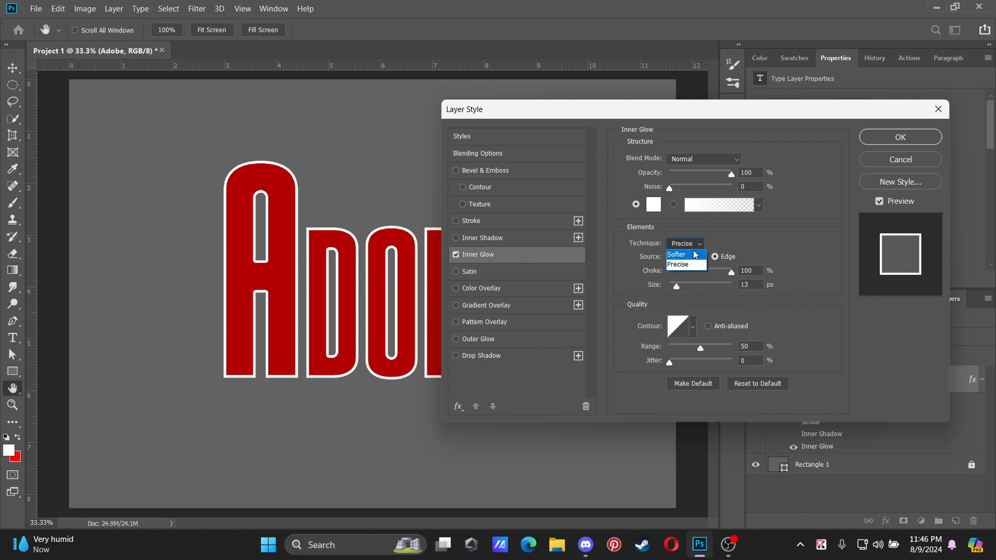
{"action": "left_click", "coordinate": [689, 255]}
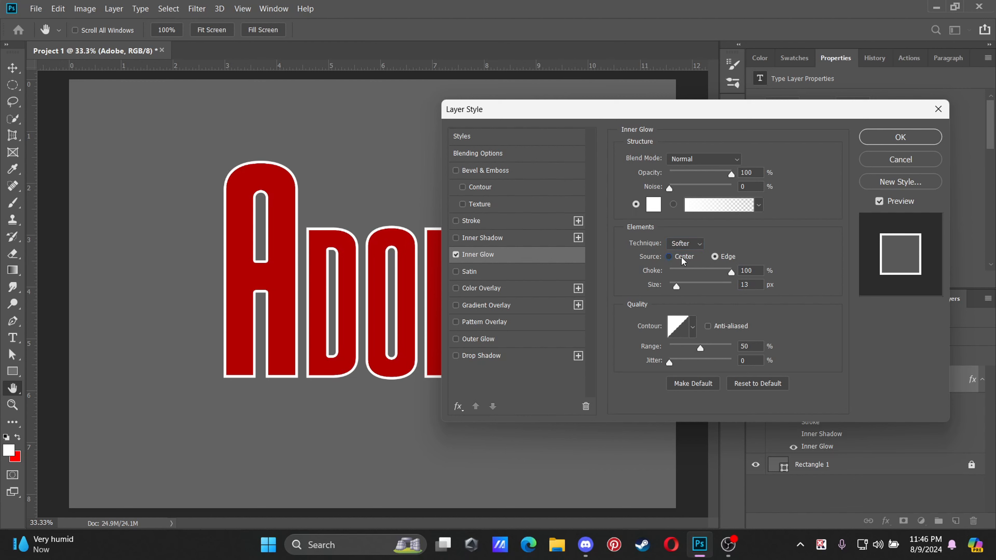
Step: Compare the Center and Edge sources for the Inner Glow, leaving the source on Edge
{"action": "left_click", "coordinate": [682, 257]}
{"action": "left_click", "coordinate": [714, 257]}
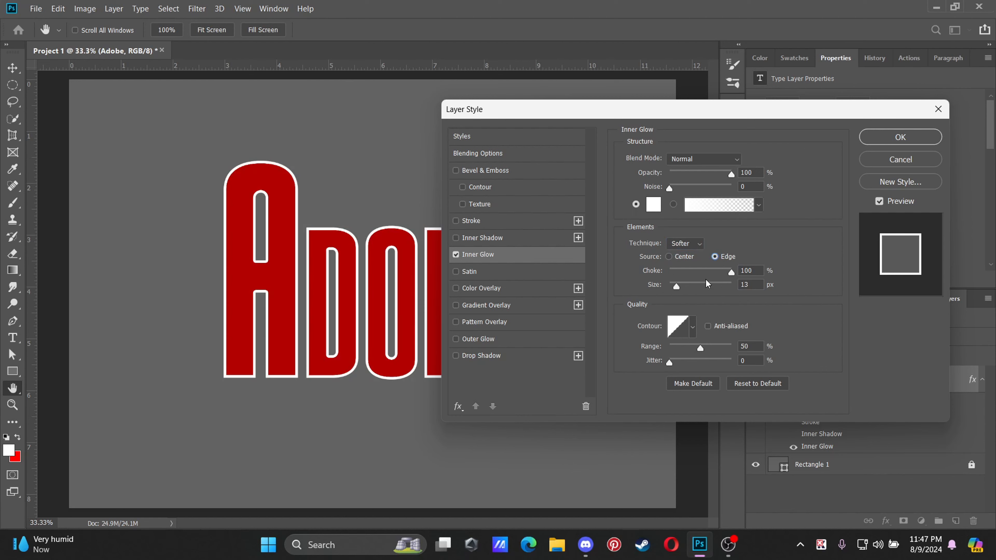
{"action": "left_click", "coordinate": [674, 256]}
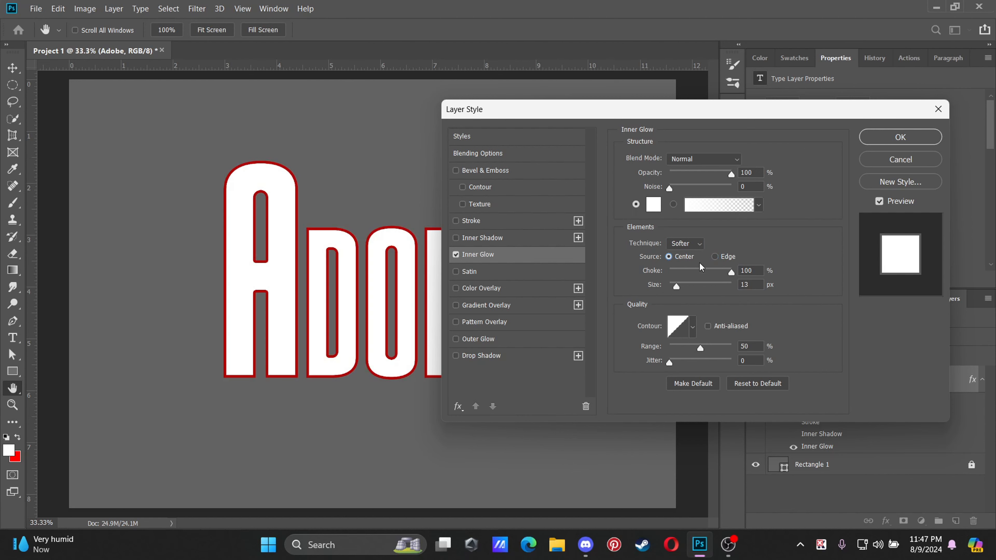
{"action": "mouse_move", "coordinate": [729, 174]}
{"action": "left_mouse_down"}
{"action": "mouse_move", "coordinate": [692, 183]}
{"action": "mouse_move", "coordinate": [732, 188]}
{"action": "left_mouse_up"}
{"action": "left_click", "coordinate": [714, 257]}
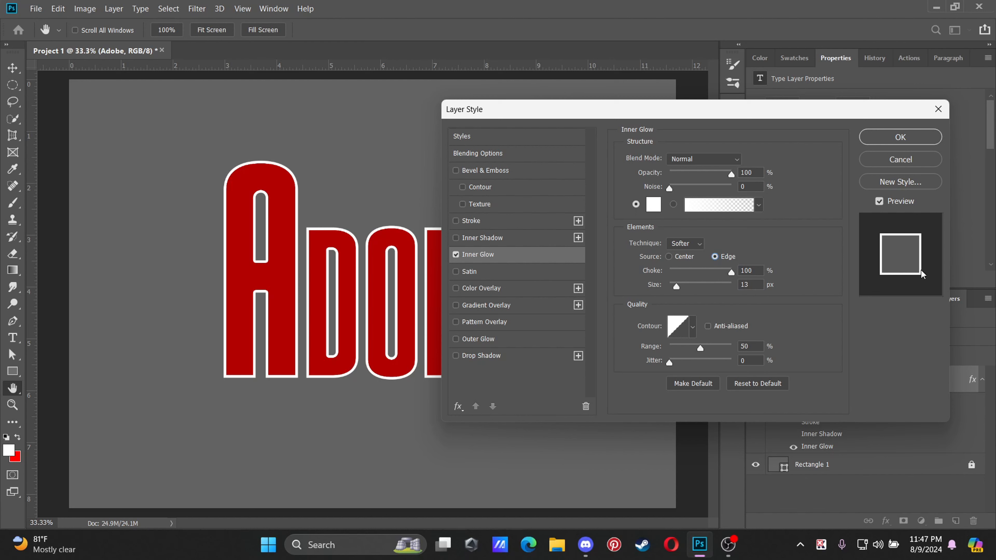
{"action": "left_click", "coordinate": [669, 256]}
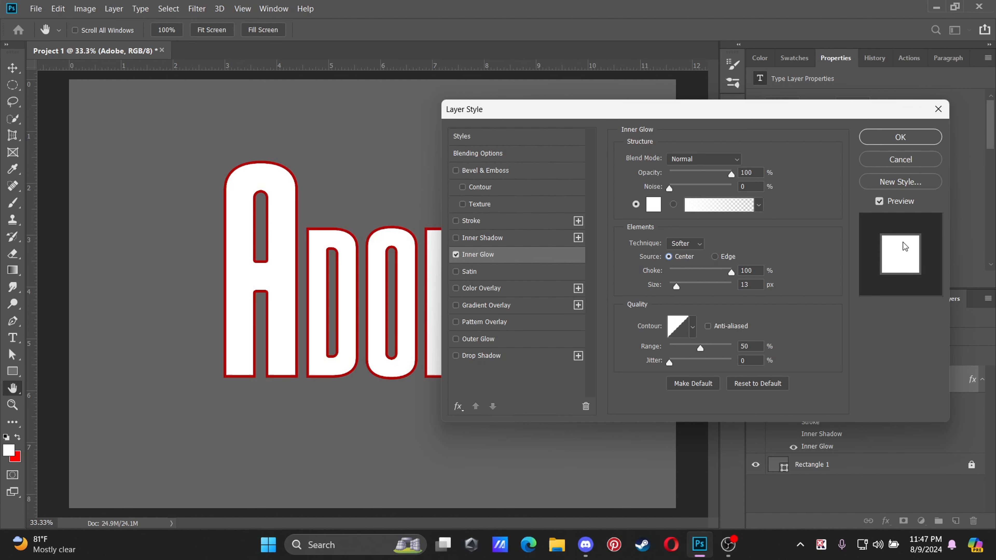
{"action": "left_click", "coordinate": [714, 256]}
Step: Replace the Inner Glow with a Multiply Satin effect at 45% opacity, 29 px distance and 68 px size
{"action": "left_click", "coordinate": [456, 255]}
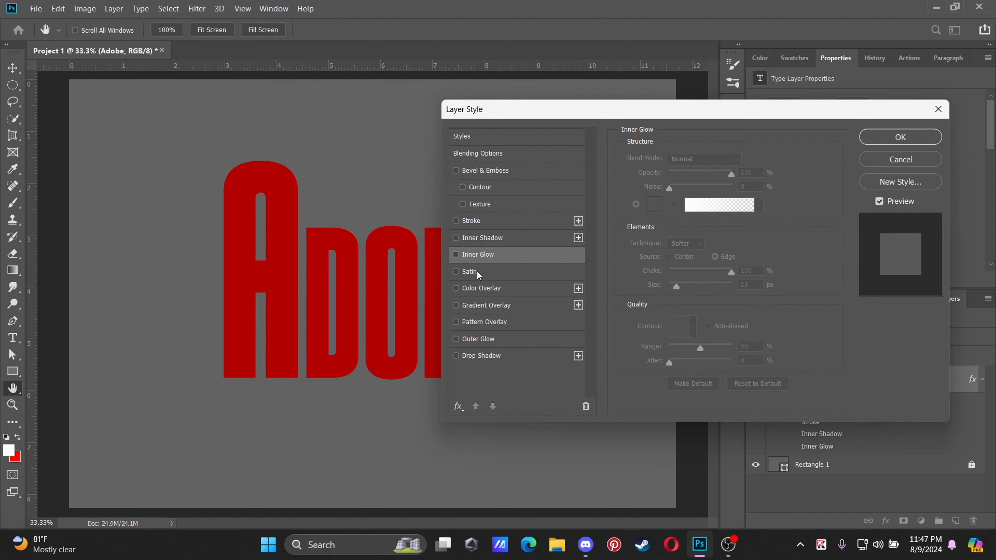
{"action": "left_click", "coordinate": [476, 273]}
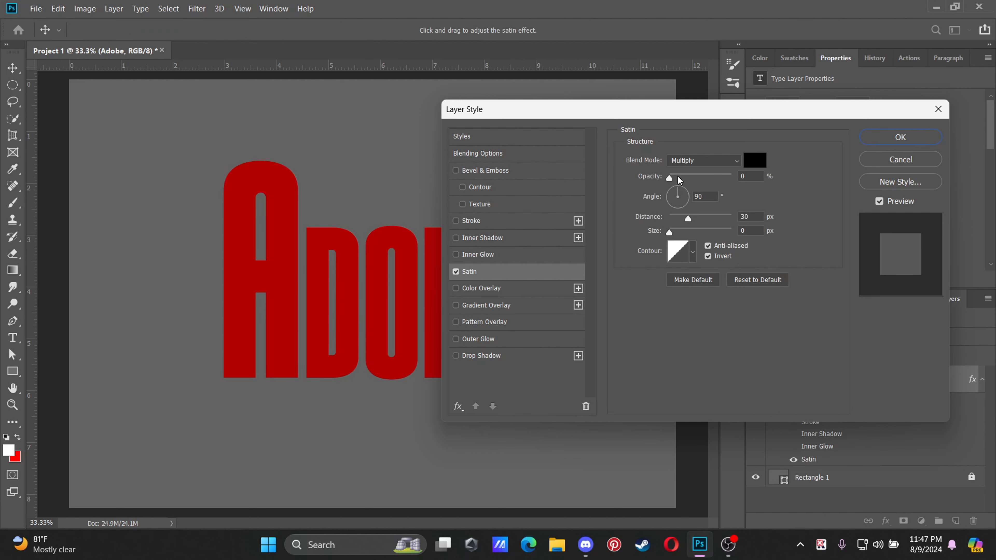
{"action": "left_click_drag", "start_coordinate": [668, 177], "coordinate": [697, 188]}
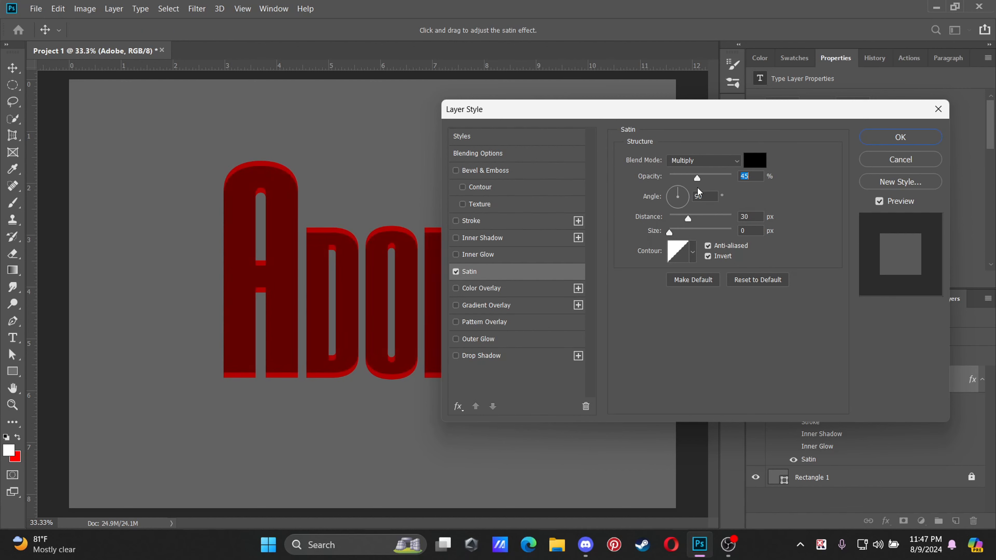
{"action": "left_click", "coordinate": [720, 162]}
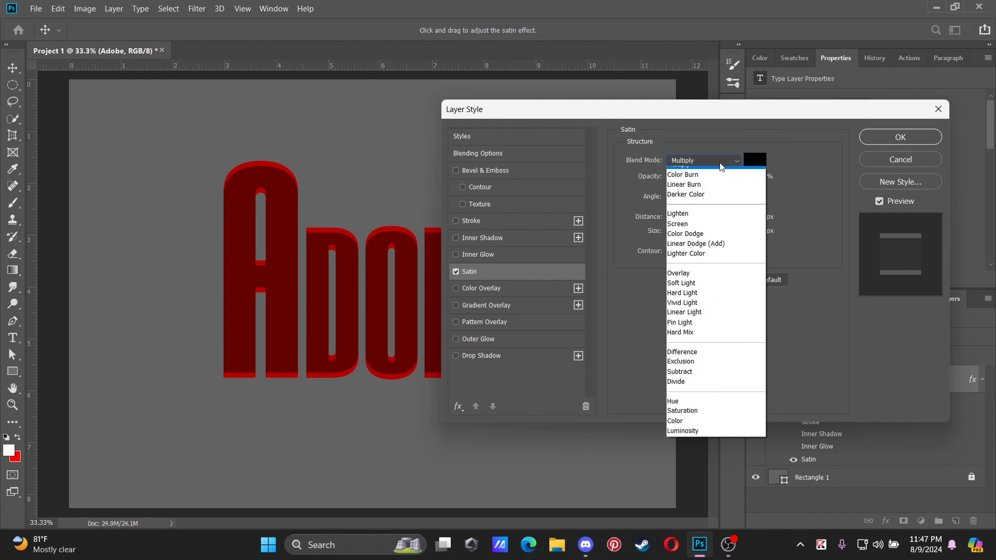
{"action": "left_click", "coordinate": [720, 163]}
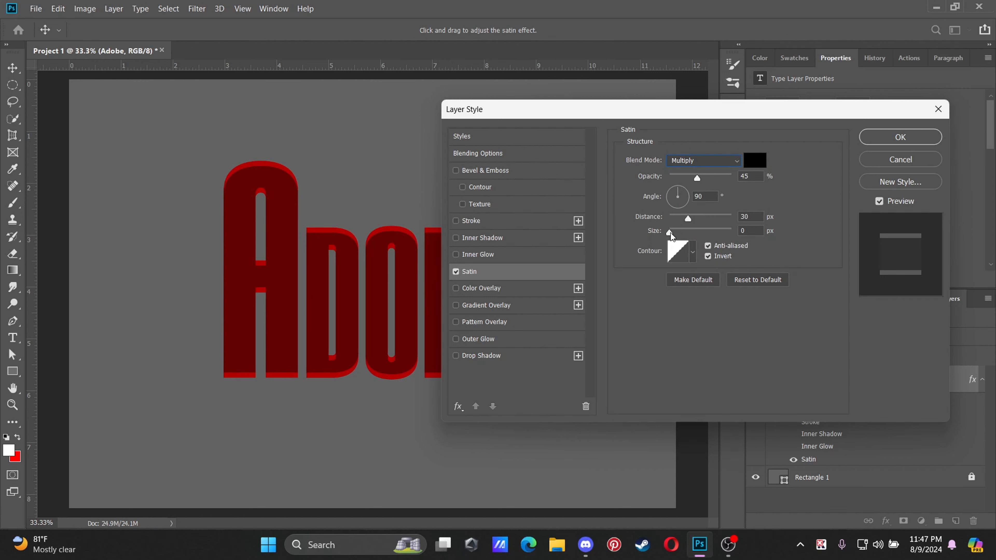
{"action": "mouse_move", "coordinate": [670, 232]}
{"action": "left_mouse_down"}
{"action": "mouse_move", "coordinate": [714, 237]}
{"action": "mouse_move", "coordinate": [659, 245]}
{"action": "mouse_move", "coordinate": [691, 248]}
{"action": "mouse_move", "coordinate": [704, 222]}
{"action": "mouse_move", "coordinate": [716, 226]}
{"action": "mouse_move", "coordinate": [666, 235]}
{"action": "mouse_move", "coordinate": [687, 231]}
{"action": "left_mouse_up"}
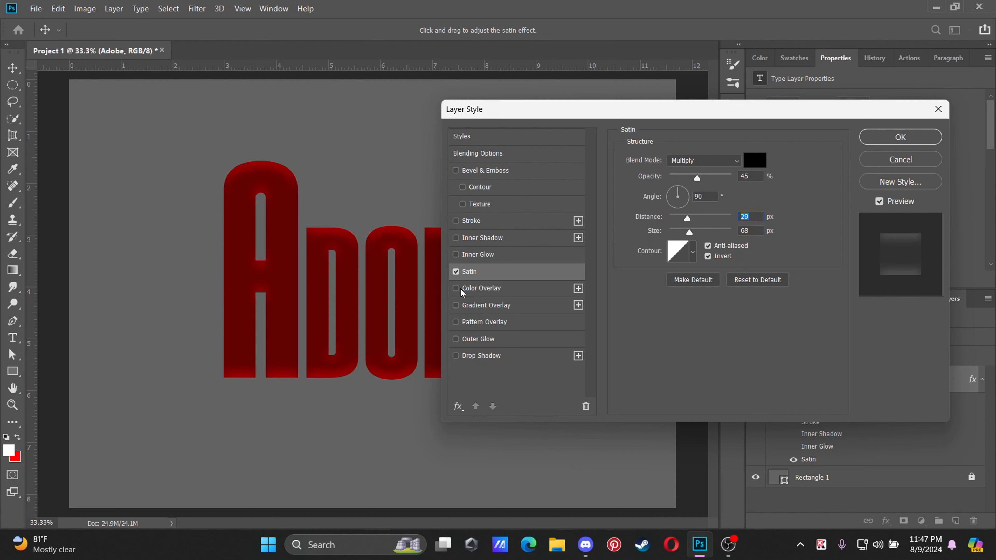
Step: Disable Satin and apply a dark red Color Overlay at 100% opacity with the Multiply blend mode
{"action": "left_click", "coordinate": [456, 272]}
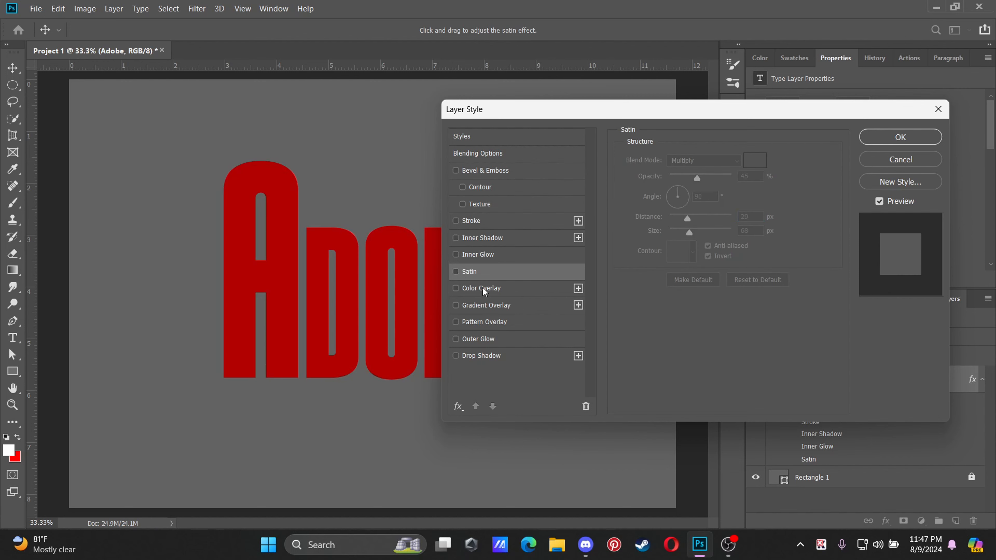
{"action": "left_click", "coordinate": [482, 287]}
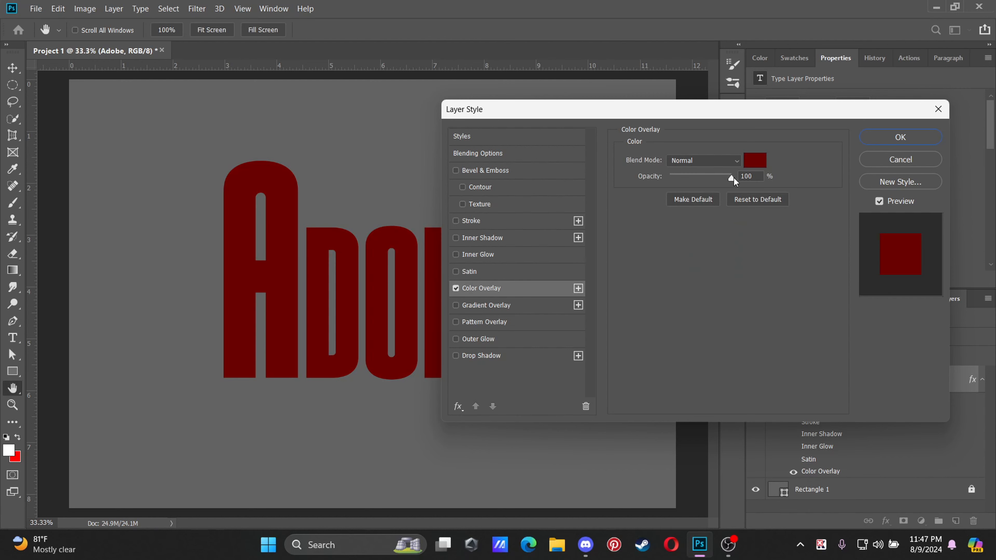
{"action": "left_click_drag", "start_coordinate": [731, 181], "coordinate": [777, 180]}
{"action": "left_click", "coordinate": [684, 167]}
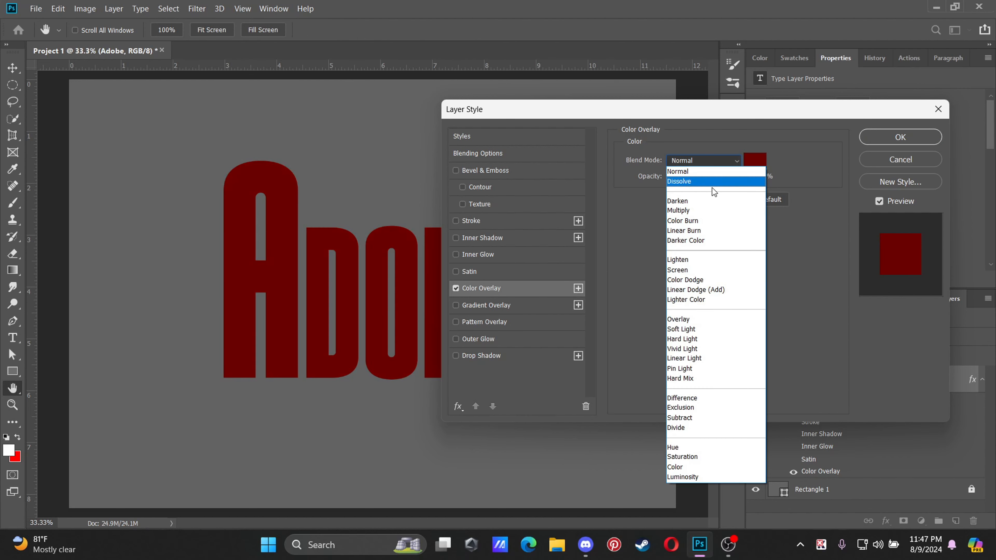
{"action": "left_click", "coordinate": [706, 214]}
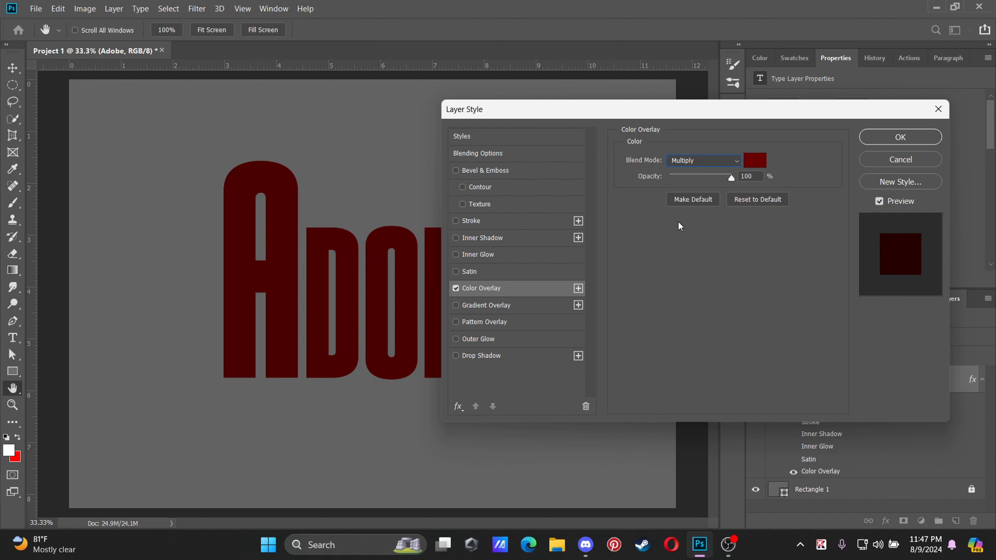
Step: Replace the Color Overlay with a Gradient Overlay at 100% opacity and adjust its scale, trying 63%
{"action": "left_click", "coordinate": [456, 289]}
{"action": "left_click", "coordinate": [500, 307]}
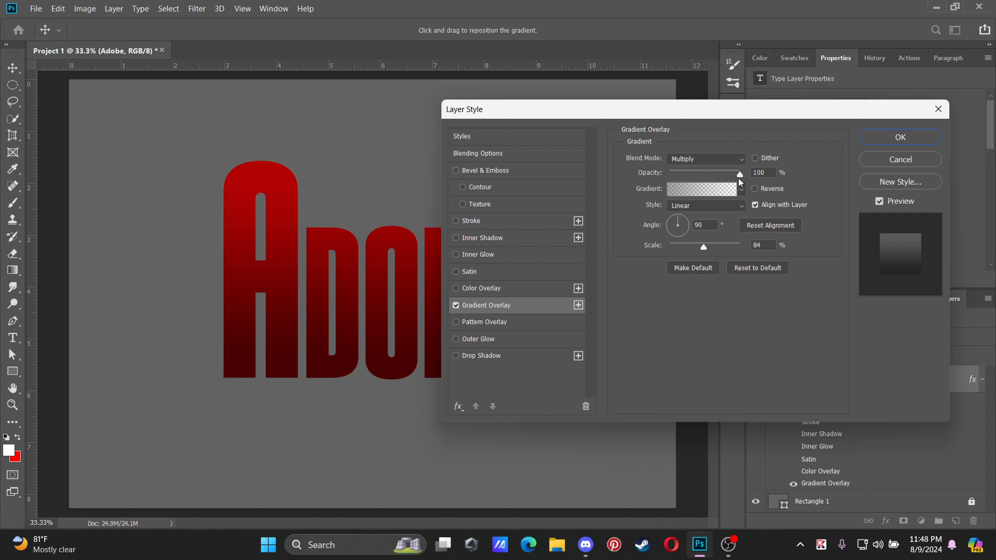
{"action": "left_click_drag", "start_coordinate": [739, 174], "coordinate": [772, 188]}
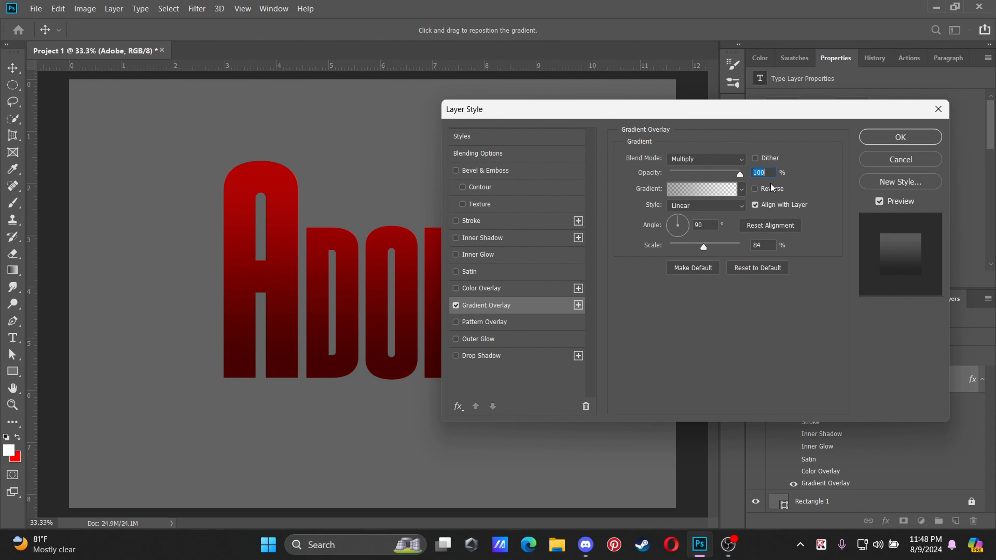
{"action": "left_click", "coordinate": [705, 248]}
{"action": "mouse_move", "coordinate": [709, 254]}
{"action": "left_mouse_down"}
{"action": "mouse_move", "coordinate": [659, 250]}
{"action": "mouse_move", "coordinate": [701, 257]}
{"action": "left_mouse_up"}
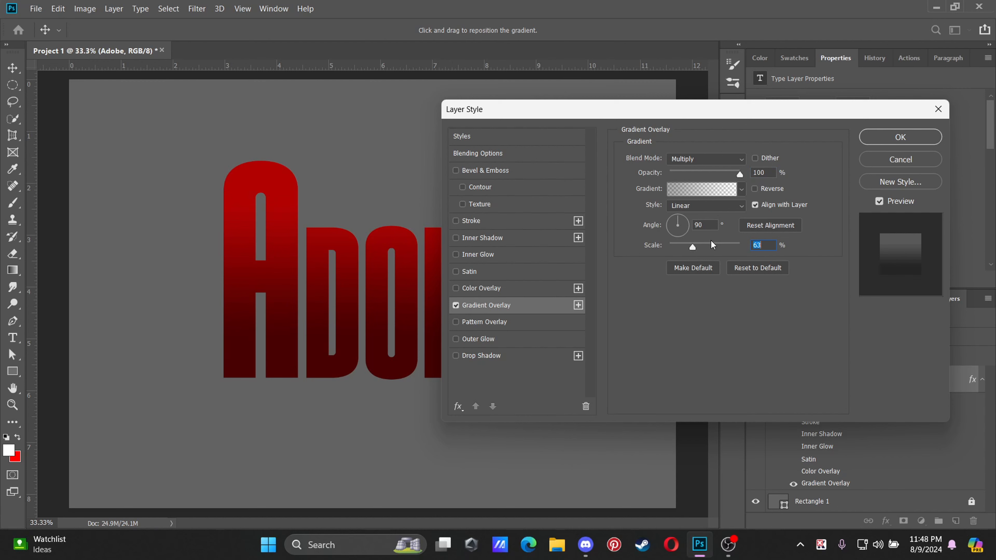
{"action": "left_click", "coordinate": [740, 195]}
{"action": "left_click", "coordinate": [713, 355]}
{"action": "left_click_drag", "start_coordinate": [696, 251], "coordinate": [709, 251]}
Step: Replace the Gradient Overlay with a Pattern Overlay, try the Linear Light and Color Burn blend modes, and set it to Multiply
{"action": "left_click", "coordinate": [456, 306]}
{"action": "left_click", "coordinate": [486, 322]}
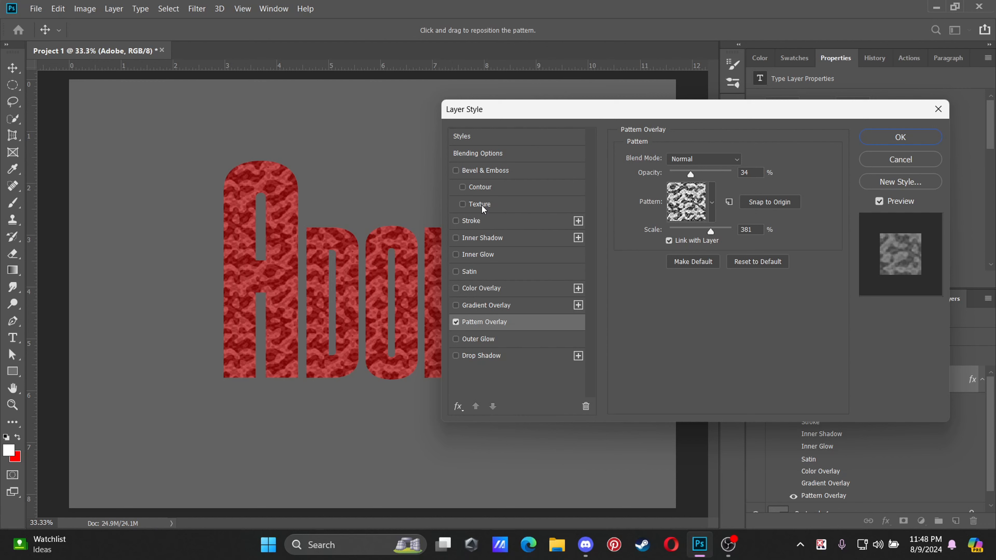
{"action": "left_click", "coordinate": [710, 156]}
{"action": "left_click", "coordinate": [710, 157]}
{"action": "left_click", "coordinate": [711, 157]}
{"action": "left_click", "coordinate": [684, 356]}
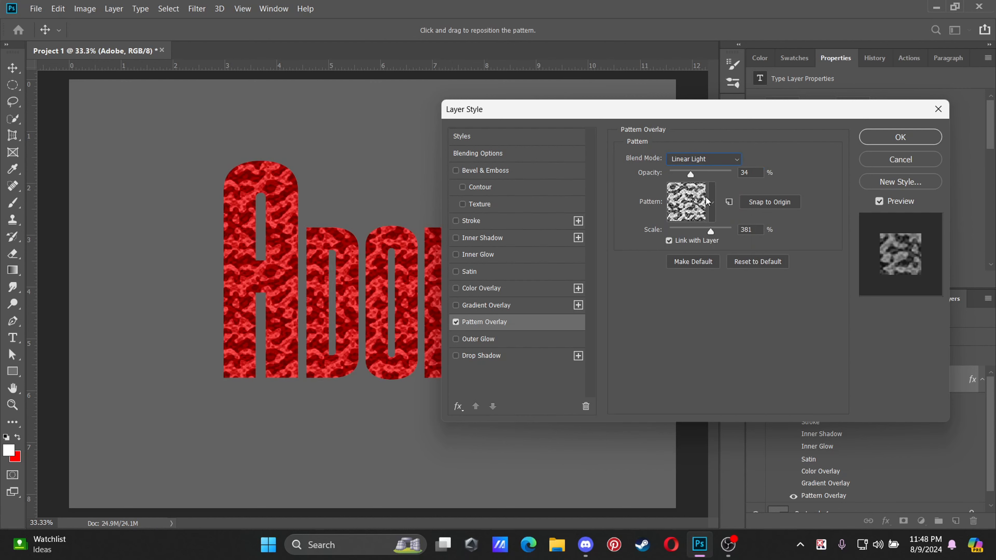
{"action": "left_click", "coordinate": [711, 165]}
{"action": "left_click", "coordinate": [711, 216]}
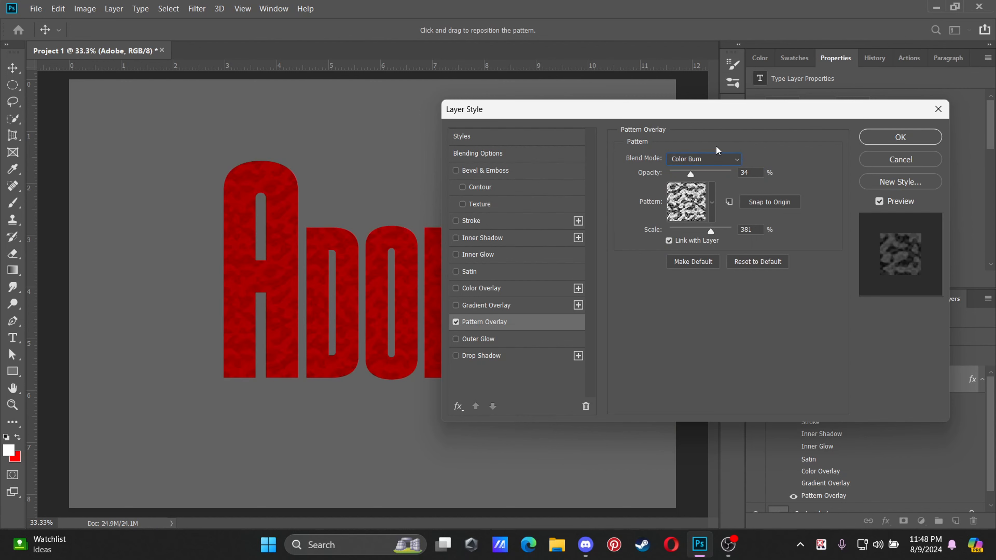
{"action": "left_click", "coordinate": [714, 160]}
{"action": "left_click", "coordinate": [707, 207]}
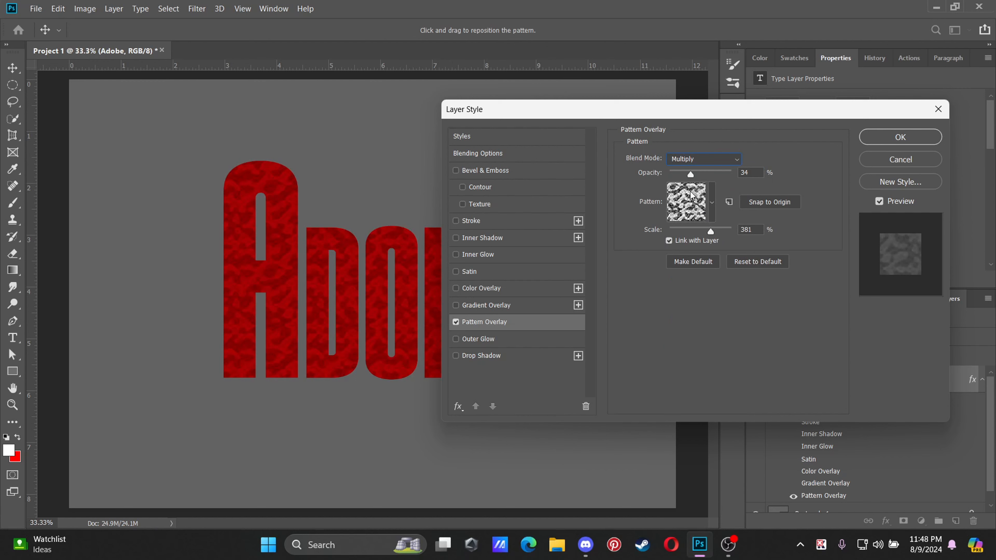
Step: Try several patterns for the Pattern Overlay, ending with a light white texture and keeping the Multiply blend mode
{"action": "left_click", "coordinate": [712, 208]}
{"action": "left_click", "coordinate": [639, 247]}
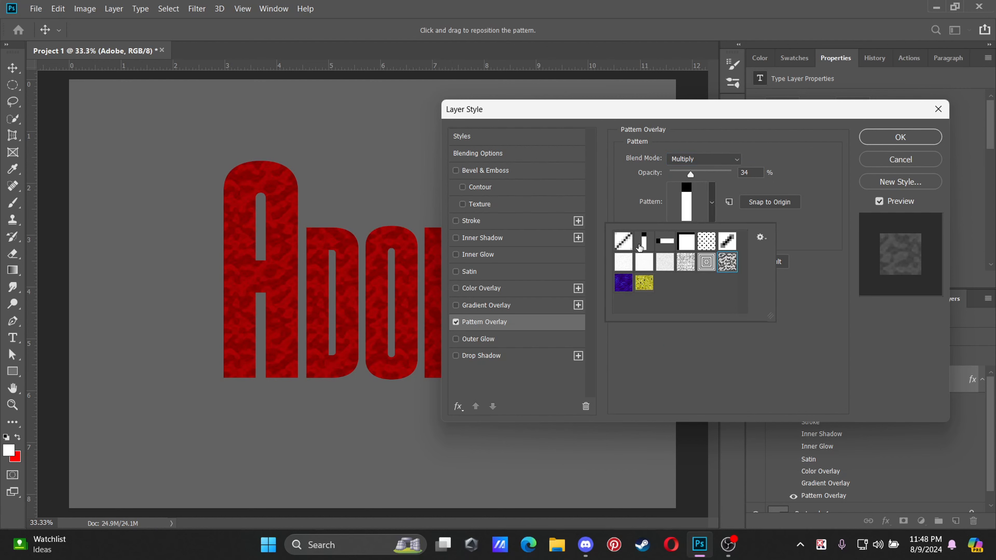
{"action": "left_click", "coordinate": [625, 251]}
{"action": "left_click", "coordinate": [688, 247]}
{"action": "left_click", "coordinate": [726, 250]}
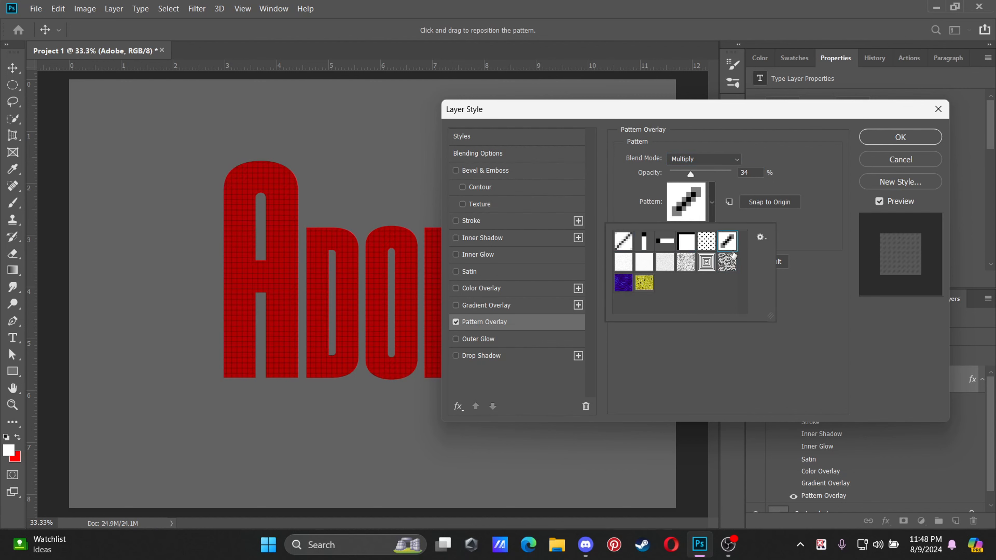
{"action": "left_click", "coordinate": [708, 263]}
{"action": "left_click", "coordinate": [666, 261]}
{"action": "left_click", "coordinate": [631, 261]}
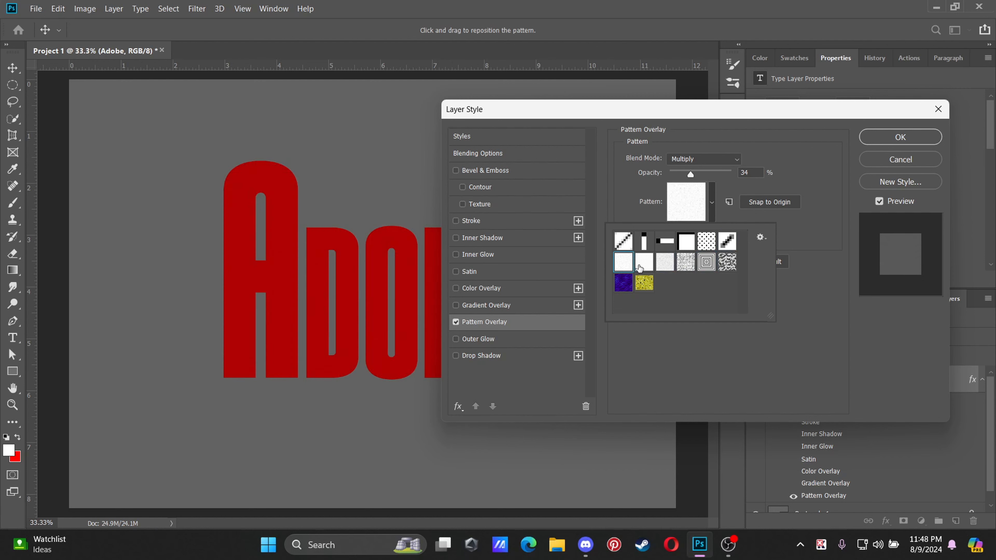
{"action": "left_click", "coordinate": [644, 262]}
{"action": "left_click", "coordinate": [718, 158]}
{"action": "left_click", "coordinate": [719, 158]}
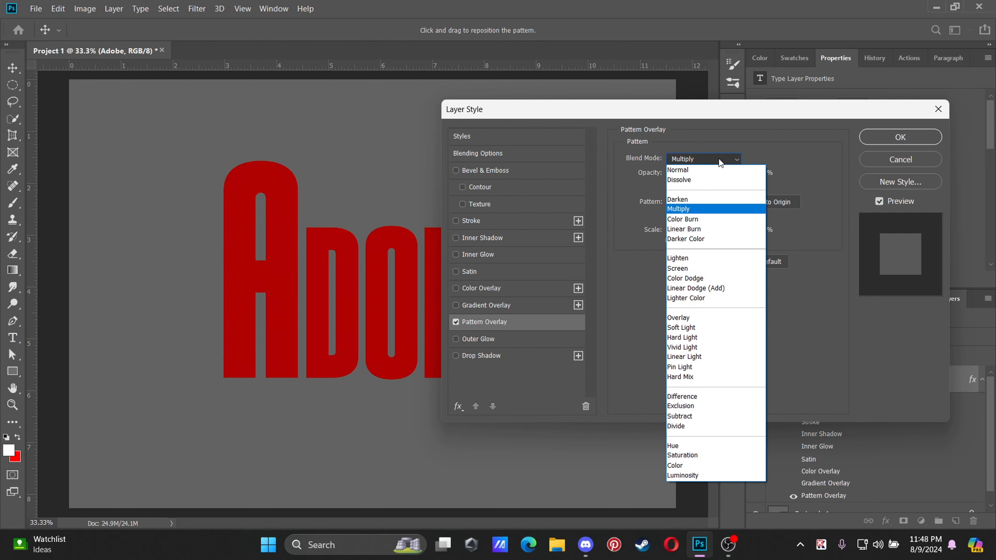
{"action": "left_click", "coordinate": [827, 270]}
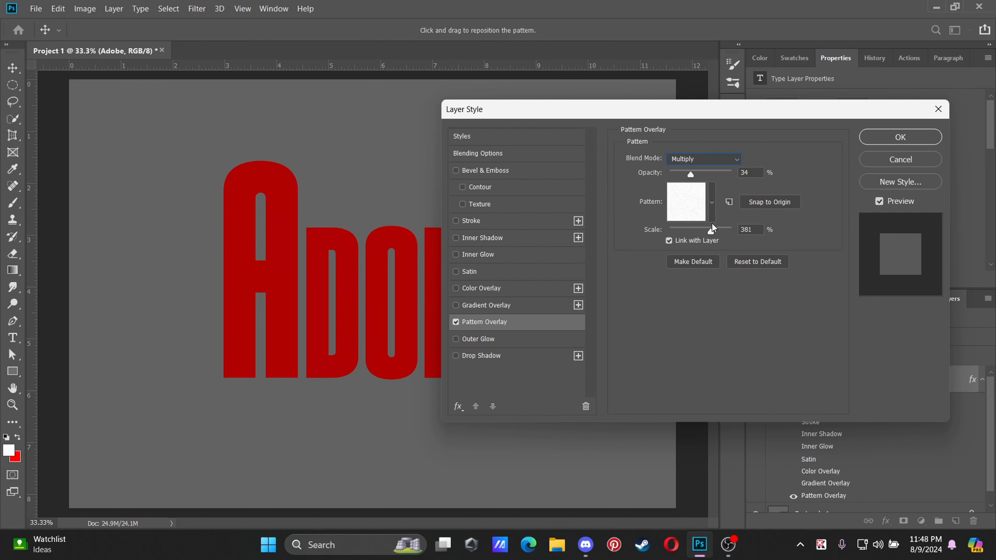
Step: Replace the Pattern Overlay with a white Outer Glow using 0% spread, 54 px size, 100% range and 0% jitter
{"action": "left_click", "coordinate": [456, 322]}
{"action": "left_click", "coordinate": [508, 338]}
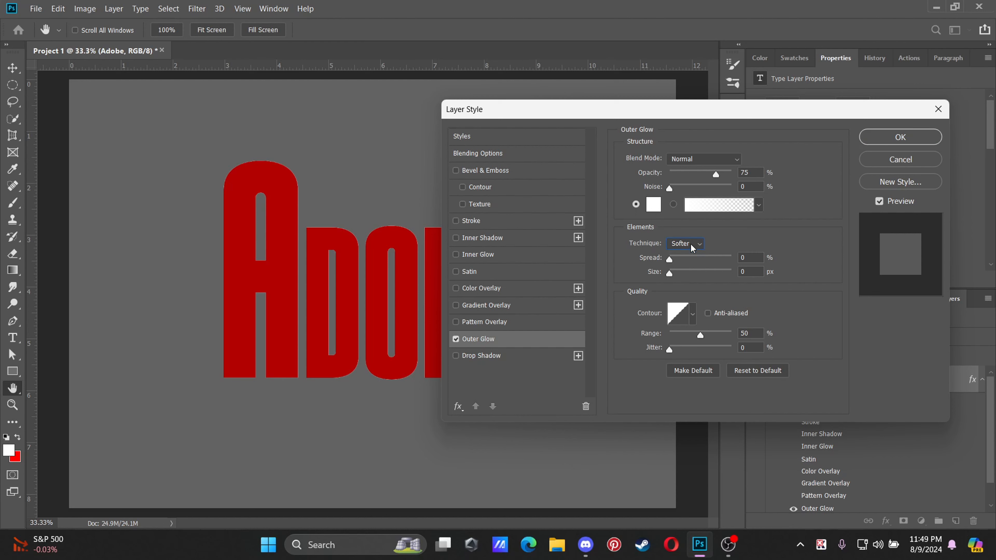
{"action": "left_click_drag", "start_coordinate": [669, 259], "coordinate": [773, 271]}
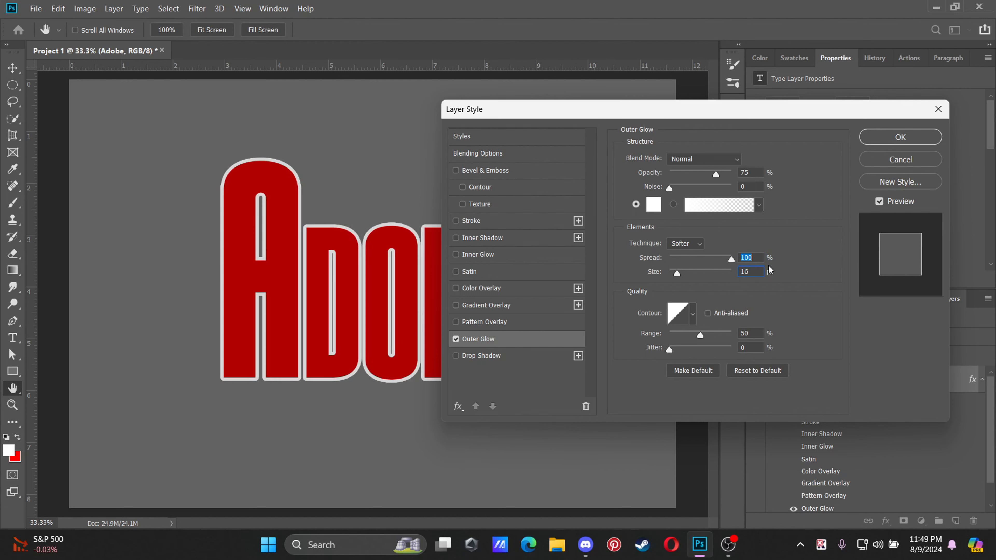
{"action": "type", "text": "0"}
{"action": "mouse_move", "coordinate": [678, 276]}
{"action": "left_mouse_down"}
{"action": "mouse_move", "coordinate": [693, 272]}
{"action": "mouse_move", "coordinate": [686, 280]}
{"action": "left_mouse_up"}
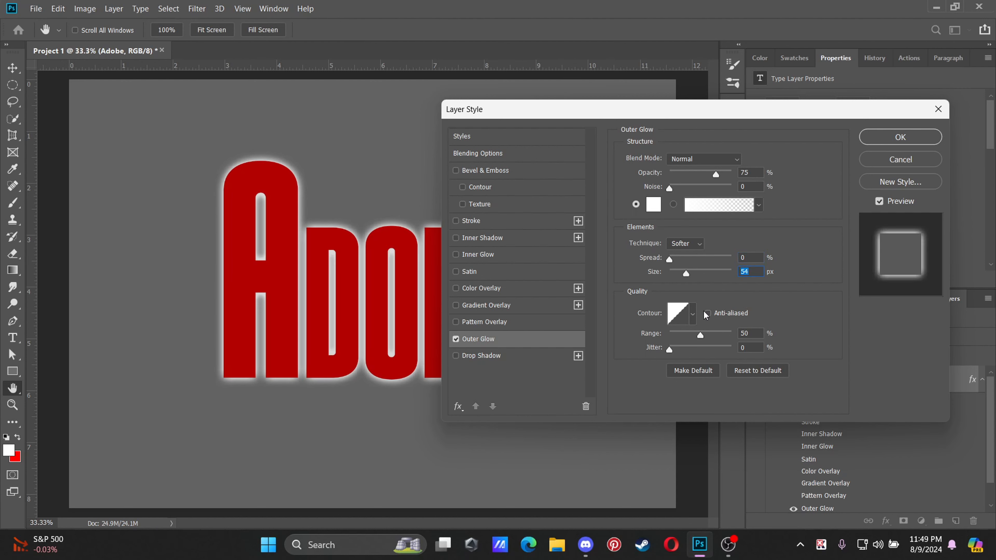
{"action": "left_click_drag", "start_coordinate": [705, 339], "coordinate": [751, 339]}
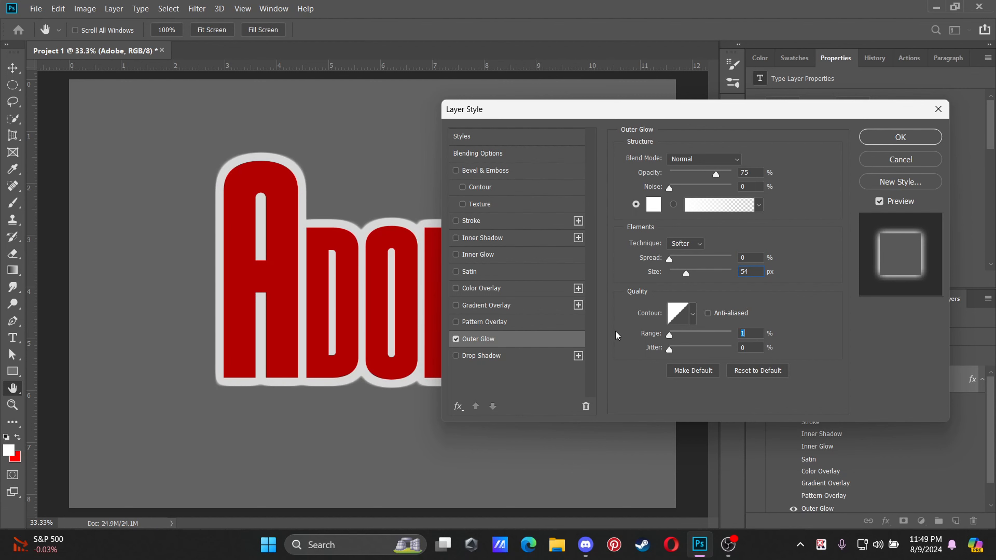
{"action": "mouse_move", "coordinate": [654, 352]}
{"action": "left_mouse_down"}
{"action": "mouse_move", "coordinate": [739, 354]}
{"action": "mouse_move", "coordinate": [666, 353]}
{"action": "left_mouse_up"}
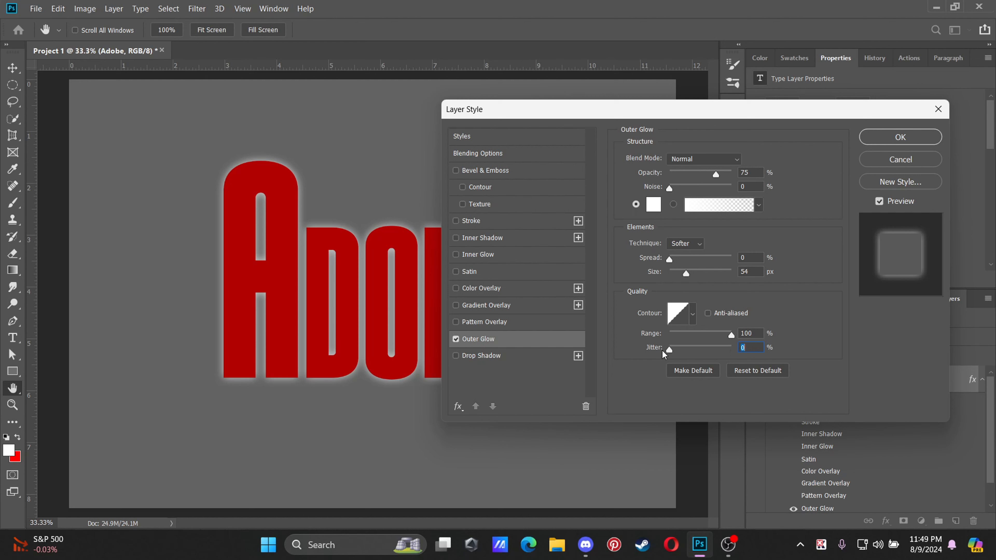
Step: Replace the Outer Glow with a Drop Shadow and toggle it off and on to compare, leaving it enabled
{"action": "left_click", "coordinate": [456, 339]}
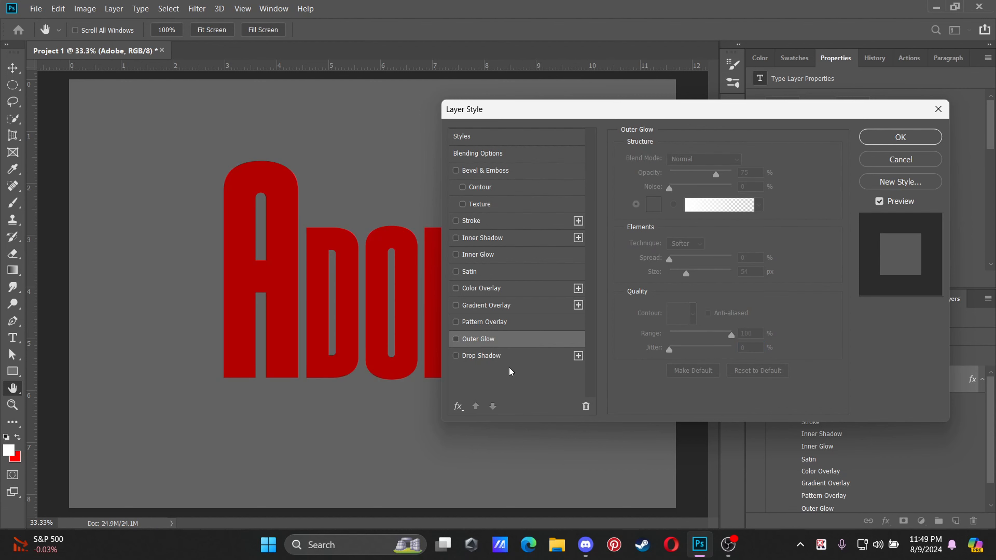
{"action": "left_click", "coordinate": [503, 356]}
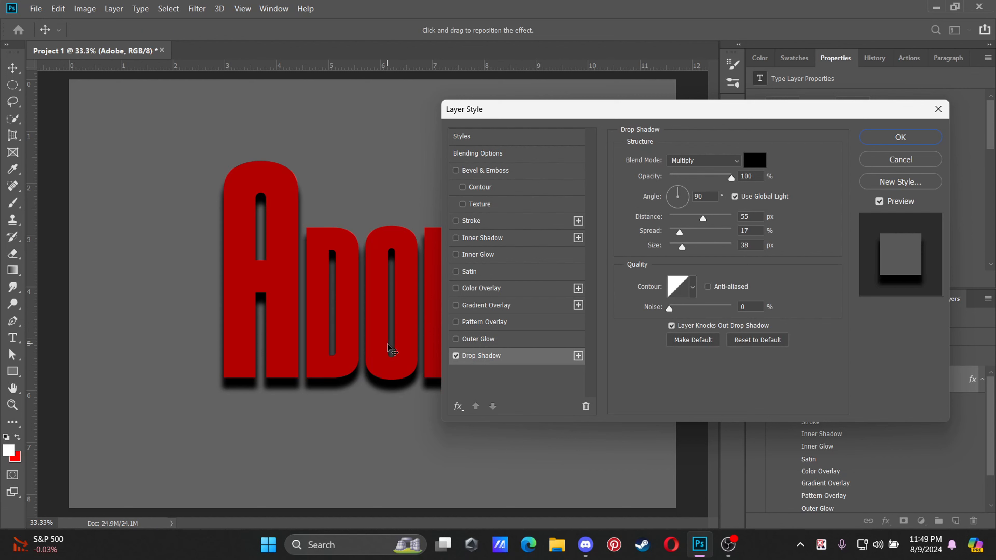
{"action": "left_click", "coordinate": [456, 357]}
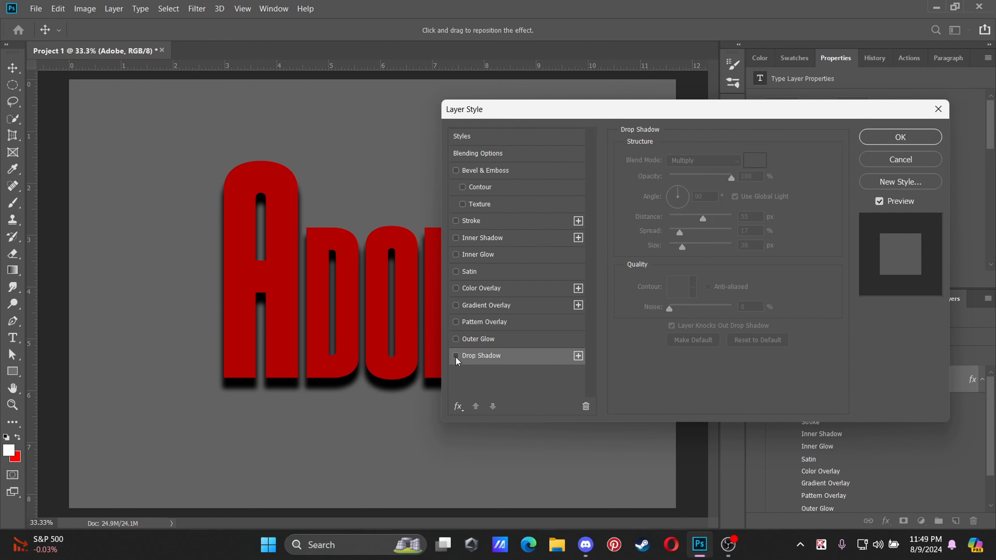
{"action": "left_click", "coordinate": [456, 356]}
{"action": "left_click", "coordinate": [455, 356]}
{"action": "left_click", "coordinate": [455, 356]}
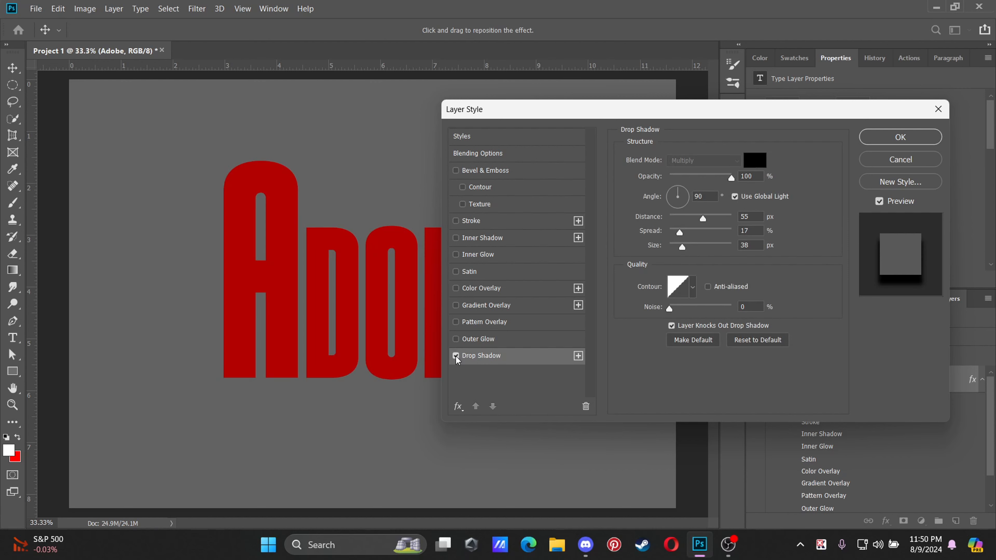
Step: Toggle the Drop Shadow to compare, leave it enabled, and set its angle to 137°
{"action": "left_click", "coordinate": [456, 356]}
{"action": "left_click", "coordinate": [456, 356]}
{"action": "left_click", "coordinate": [455, 356]}
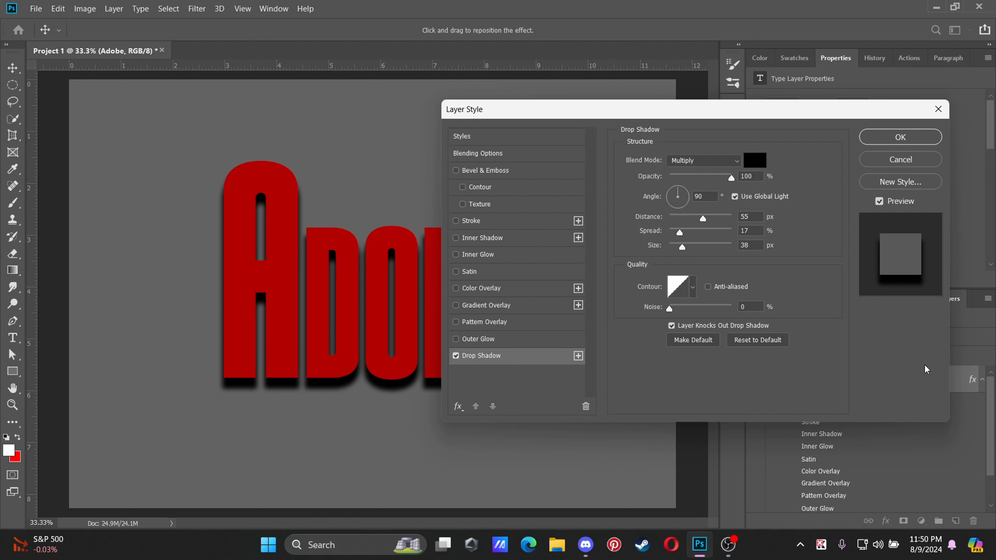
{"action": "left_click_drag", "start_coordinate": [831, 120], "coordinate": [878, 163]}
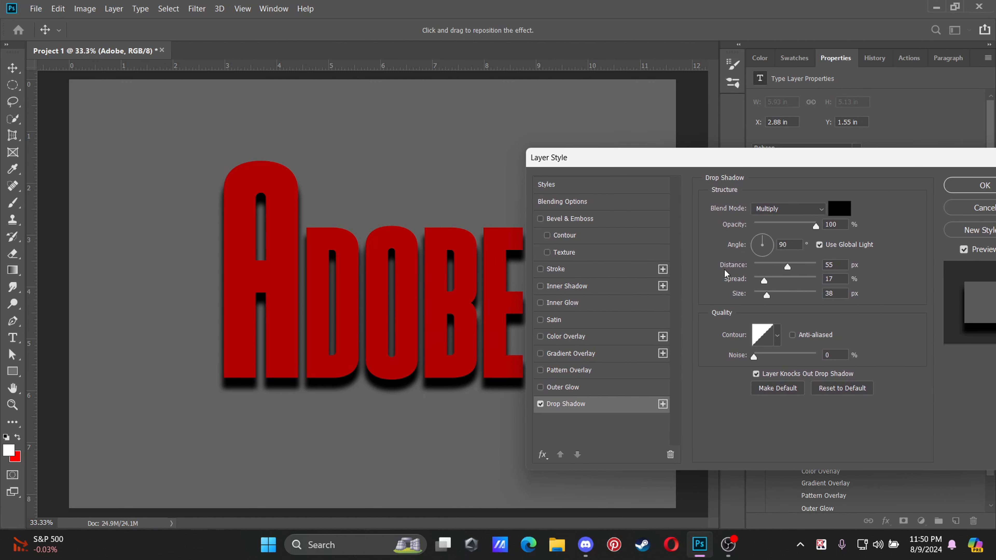
{"action": "left_click", "coordinate": [755, 241]}
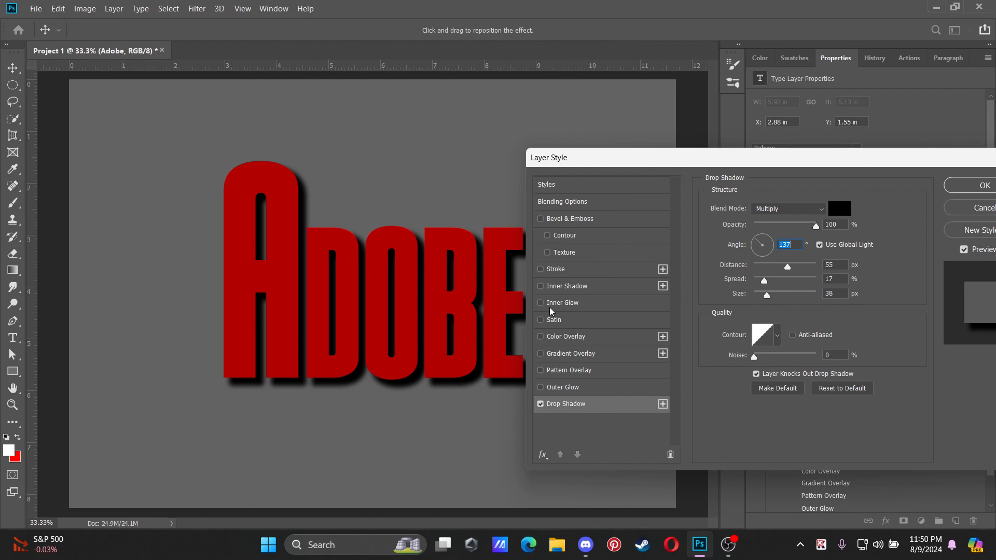
Step: Enable the Gradient Overlay alongside the Drop Shadow and set its scale to 67%
{"action": "left_click", "coordinate": [540, 354]}
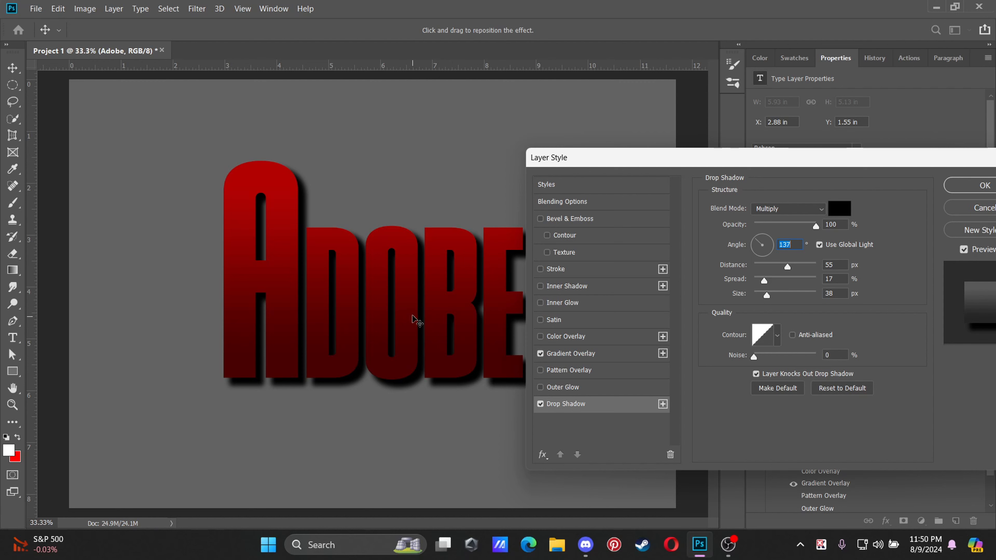
{"action": "left_click", "coordinate": [576, 353]}
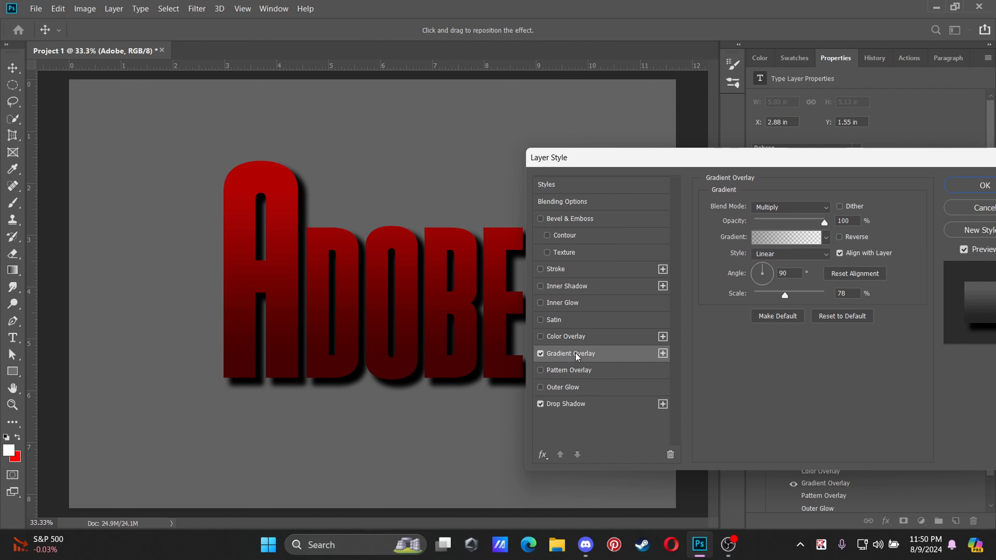
{"action": "mouse_move", "coordinate": [785, 298]}
{"action": "left_mouse_down"}
{"action": "mouse_move", "coordinate": [770, 296]}
{"action": "mouse_move", "coordinate": [798, 289]}
{"action": "left_mouse_up"}
{"action": "left_click", "coordinate": [779, 293]}
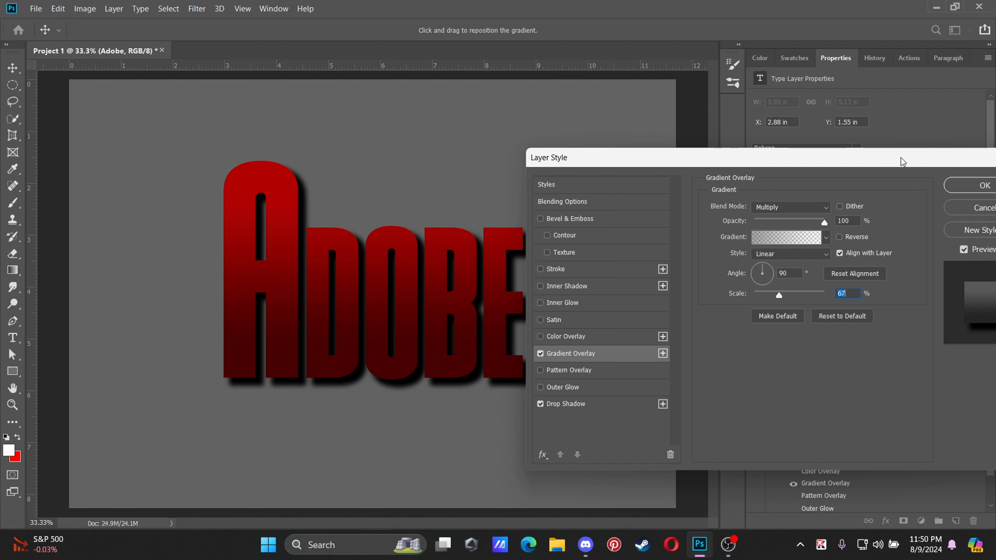
{"action": "left_click_drag", "start_coordinate": [901, 158], "coordinate": [890, 134]}
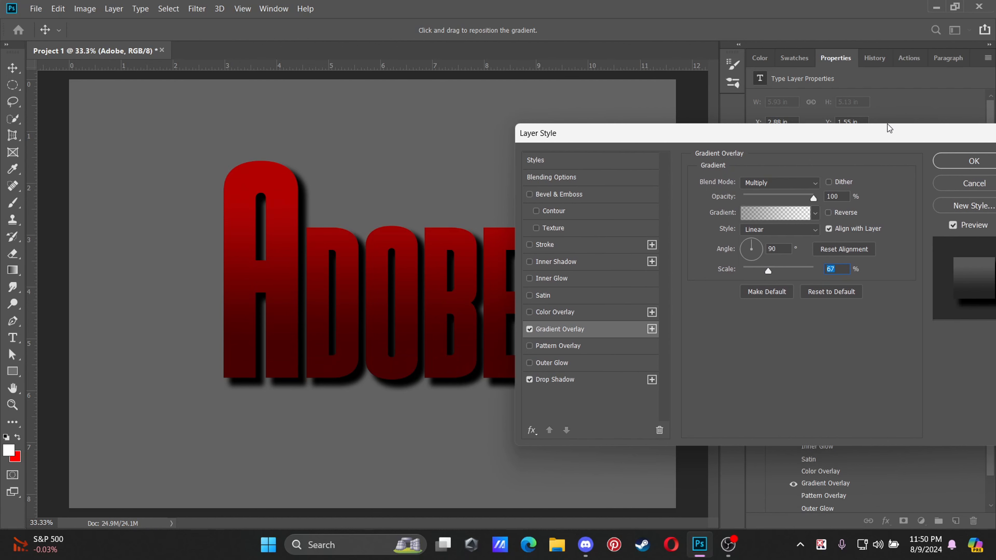
Step: Try the Lighten blend mode on the Drop Shadow, then return it to Multiply
{"action": "left_click", "coordinate": [553, 381]}
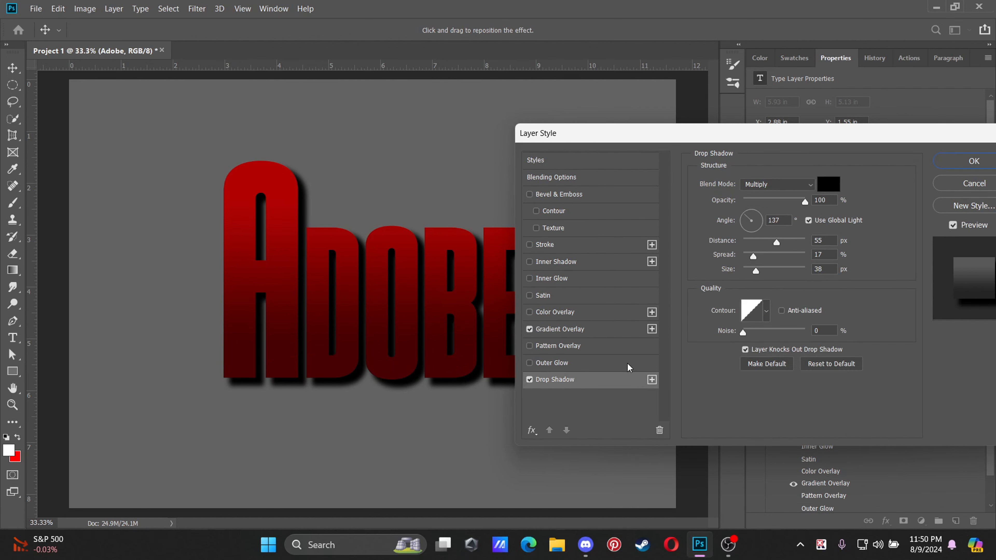
{"action": "left_click", "coordinate": [781, 188]}
{"action": "left_click", "coordinate": [781, 188]}
{"action": "left_click", "coordinate": [781, 188]}
{"action": "left_click", "coordinate": [781, 189]}
{"action": "left_click", "coordinate": [781, 188]}
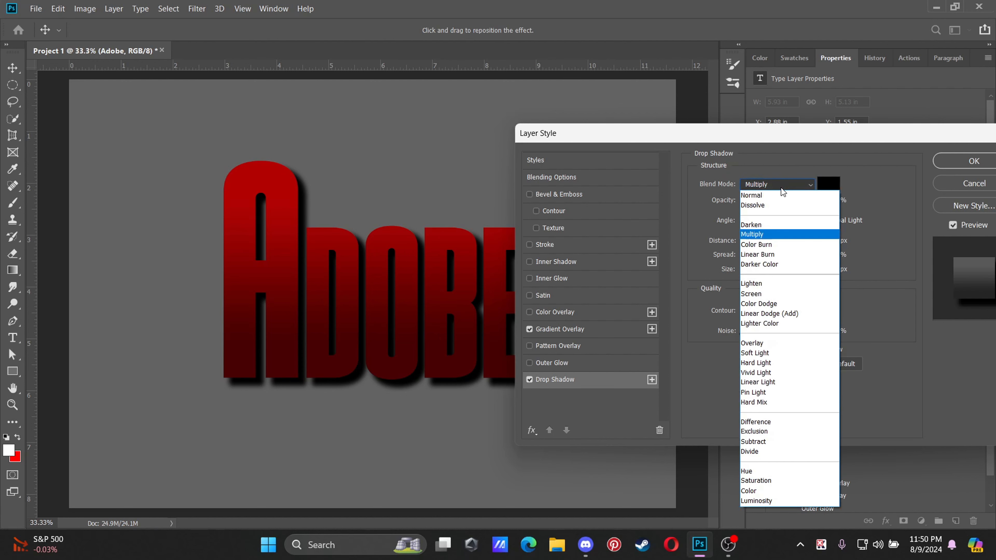
{"action": "left_click", "coordinate": [766, 279]}
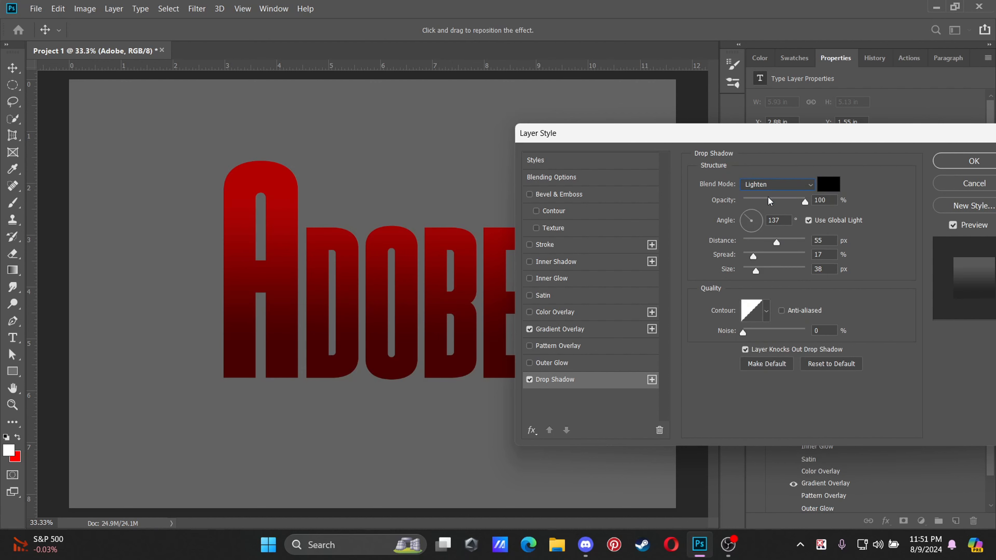
{"action": "left_click", "coordinate": [769, 184]}
{"action": "left_click", "coordinate": [769, 234]}
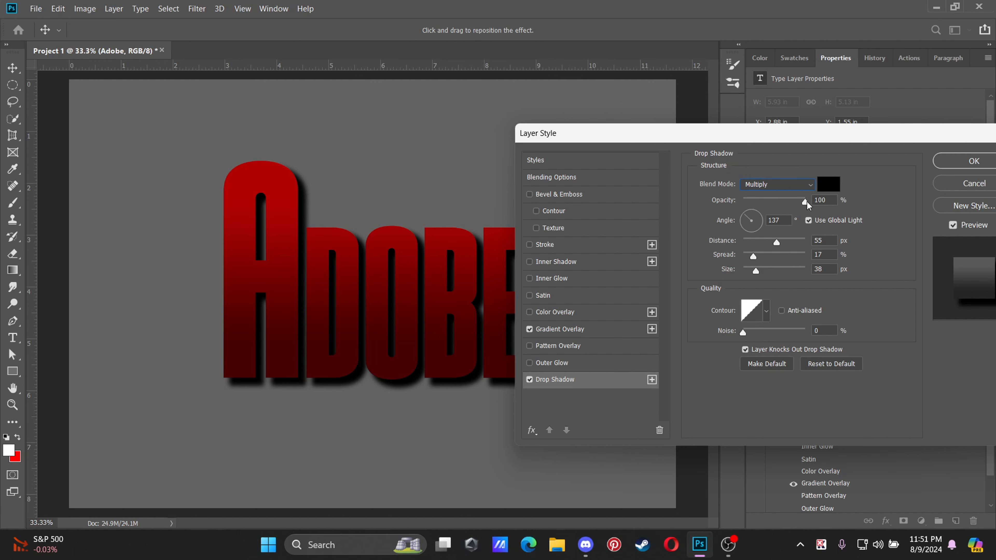
Step: Set the Drop Shadow's distance to 49 px, spread to 100% and size to 43 px
{"action": "left_click", "coordinate": [836, 201]}
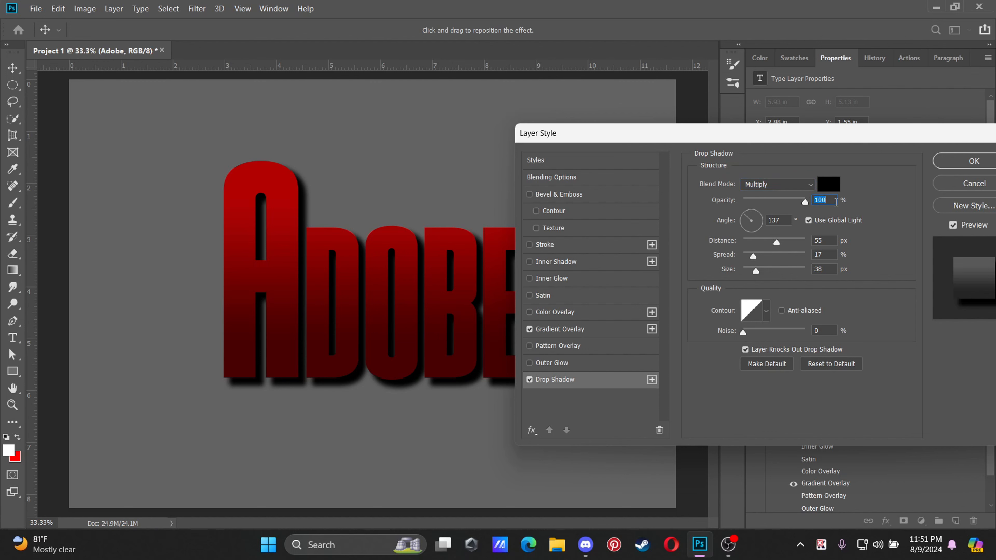
{"action": "mouse_move", "coordinate": [777, 245]}
{"action": "left_mouse_down"}
{"action": "mouse_move", "coordinate": [789, 245]}
{"action": "mouse_move", "coordinate": [759, 250]}
{"action": "mouse_move", "coordinate": [800, 252]}
{"action": "mouse_move", "coordinate": [758, 250]}
{"action": "left_mouse_up"}
{"action": "left_click_drag", "start_coordinate": [766, 250], "coordinate": [832, 271]}
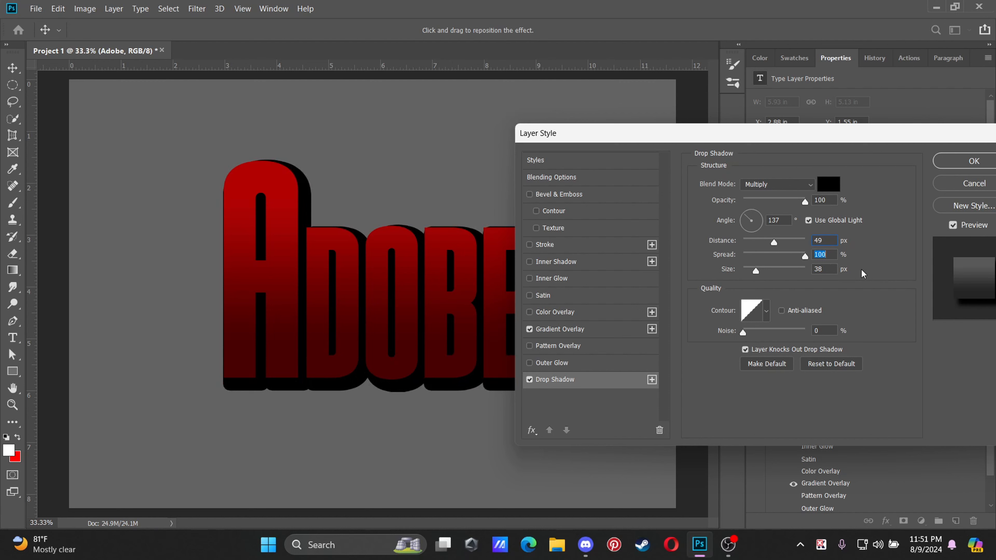
{"action": "left_click_drag", "start_coordinate": [861, 269], "coordinate": [836, 275]}
{"action": "mouse_move", "coordinate": [758, 269]}
{"action": "left_mouse_down"}
{"action": "mouse_move", "coordinate": [838, 276]}
{"action": "mouse_move", "coordinate": [758, 271]}
{"action": "left_mouse_up"}
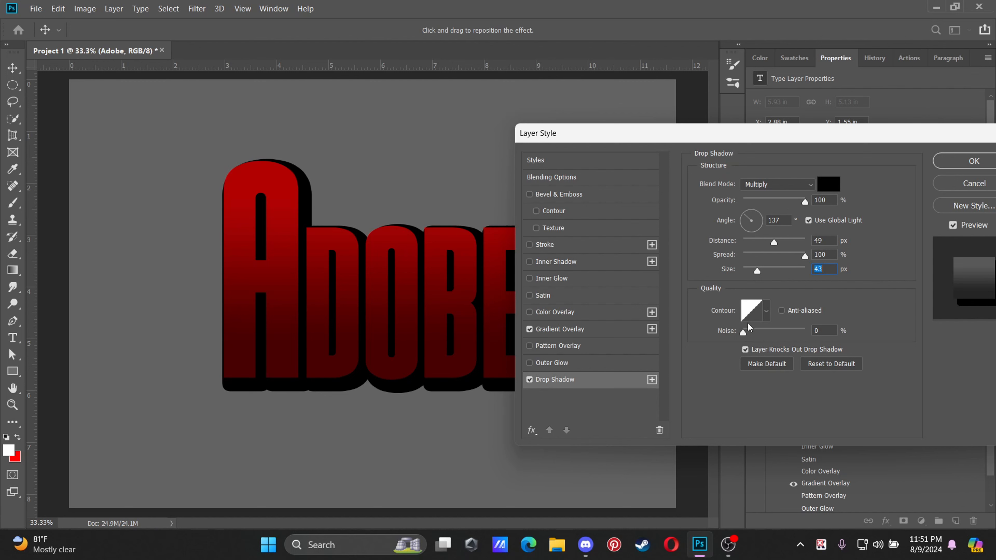
Step: Try 85% noise on the Drop Shadow, set it back to 0%, and apply the layer style to the text
{"action": "left_click_drag", "start_coordinate": [744, 334], "coordinate": [818, 343]}
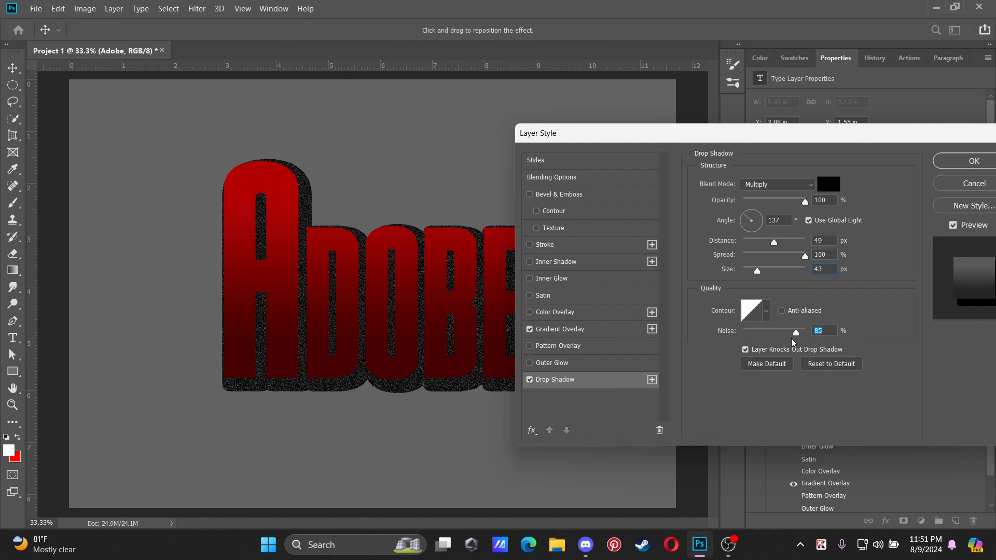
{"action": "left_click_drag", "start_coordinate": [791, 339], "coordinate": [699, 338]}
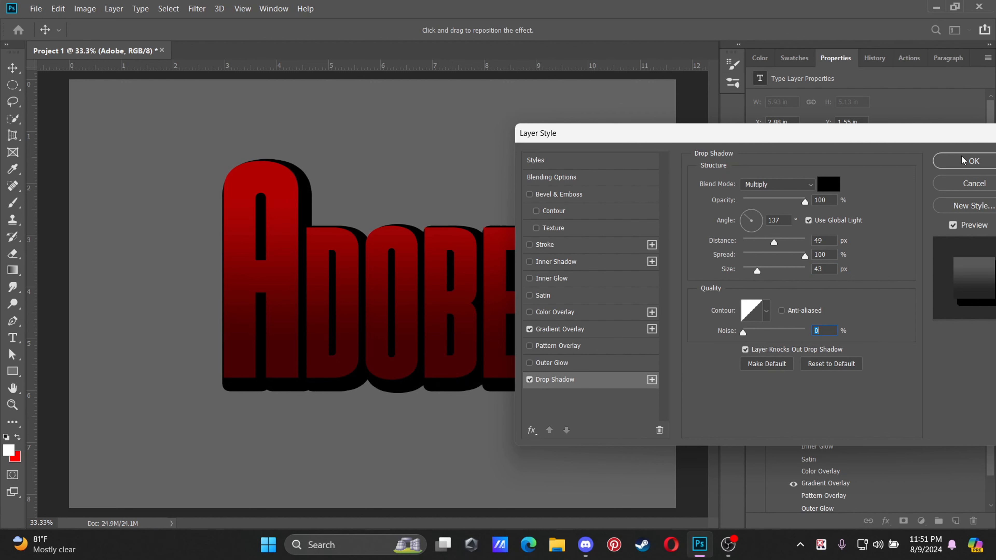
{"action": "left_click", "coordinate": [962, 168]}
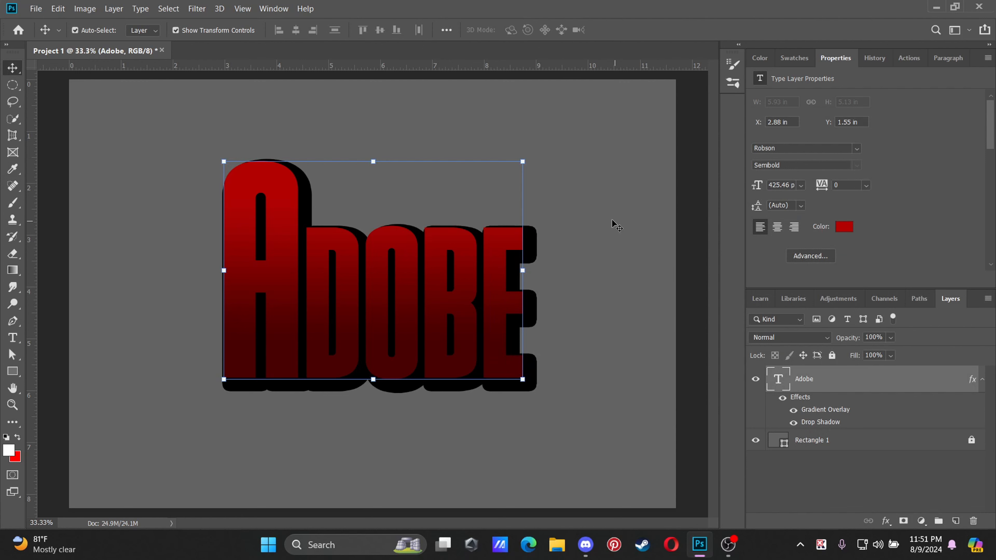
Step: Add a blank pixel layer above the Adobe text, then delete it
{"action": "left_click", "coordinate": [605, 145]}
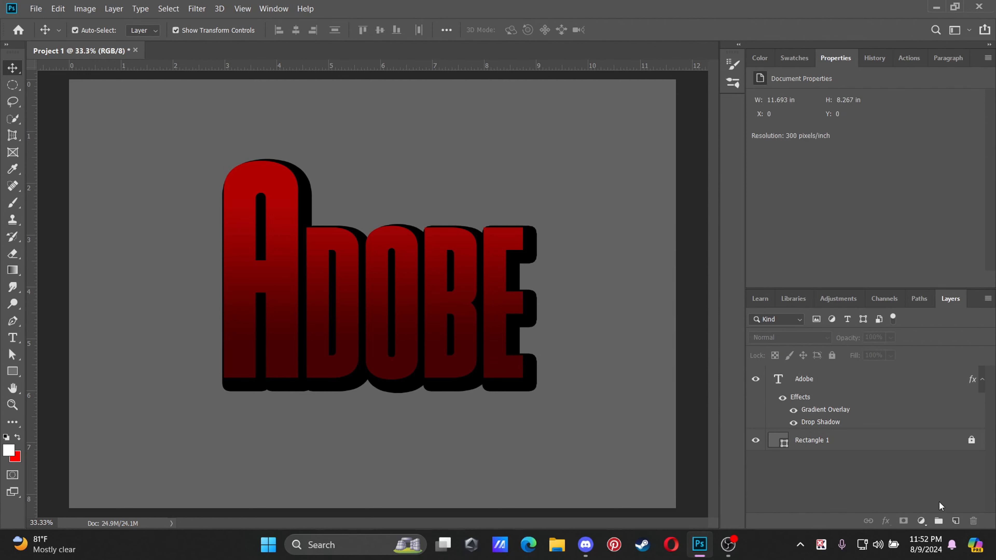
{"action": "left_click", "coordinate": [826, 387]}
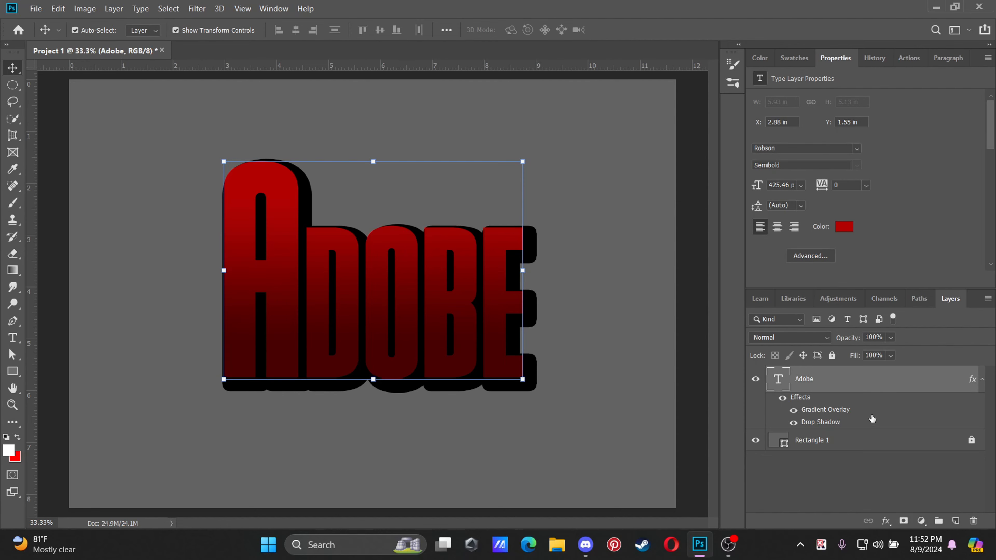
{"action": "left_click", "coordinate": [838, 456]}
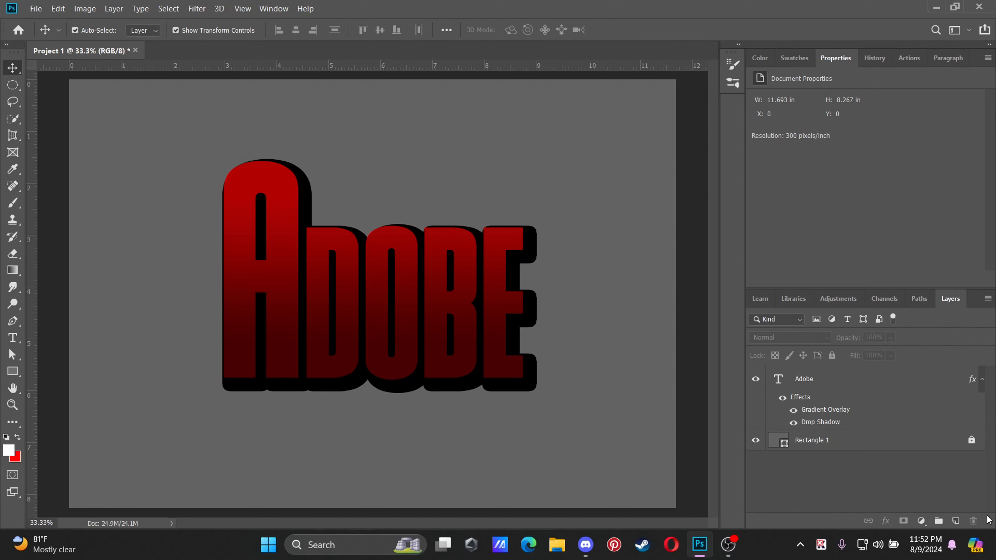
{"action": "left_click", "coordinate": [955, 520]}
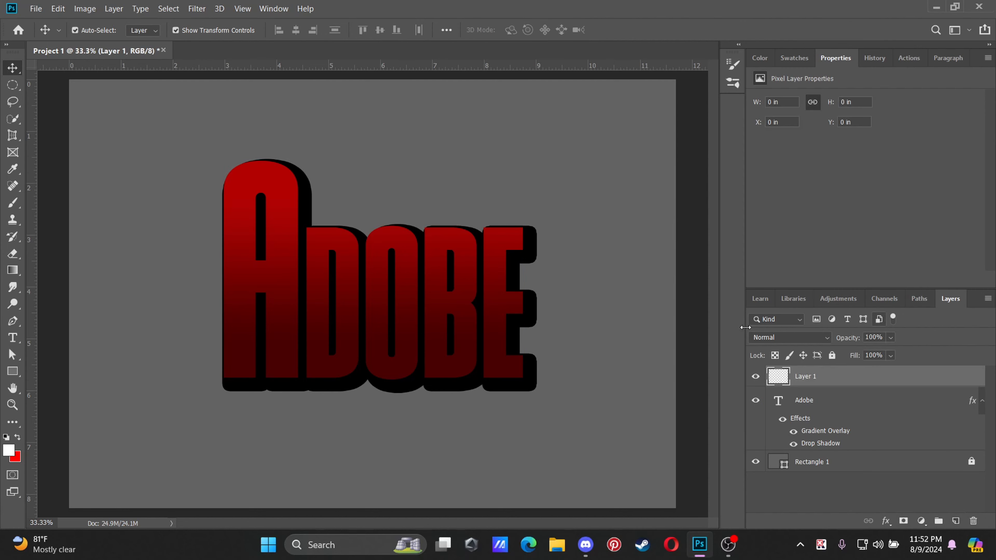
{"action": "left_click", "coordinate": [975, 522]}
{"action": "left_click", "coordinate": [632, 205]}
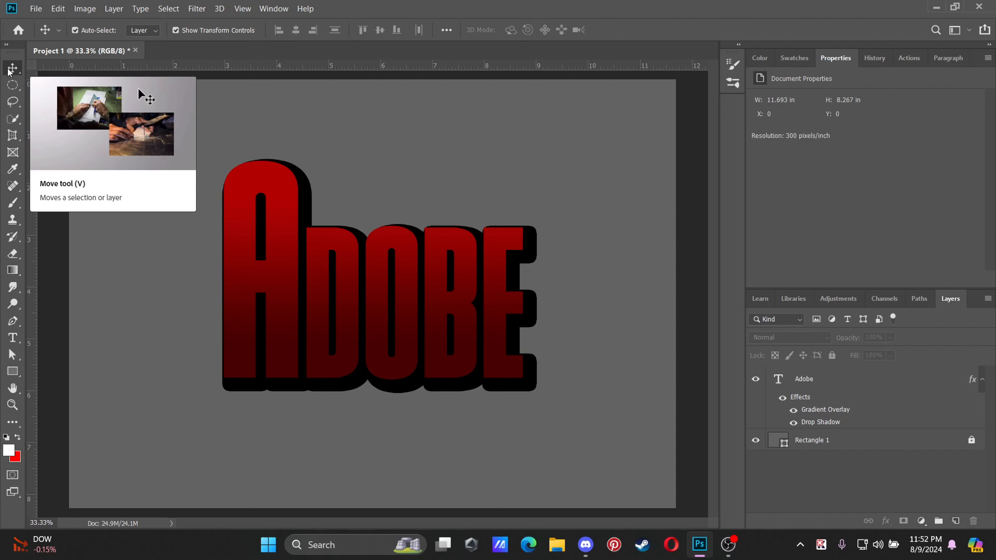
Step: Move the Adobe text slightly down to Y 1.59 in and deselect it
{"action": "mouse_move", "coordinate": [380, 327]}
{"action": "left_mouse_down"}
{"action": "mouse_move", "coordinate": [392, 296]}
{"action": "mouse_move", "coordinate": [382, 345]}
{"action": "mouse_move", "coordinate": [392, 336]}
{"action": "mouse_move", "coordinate": [376, 327]}
{"action": "left_mouse_up"}
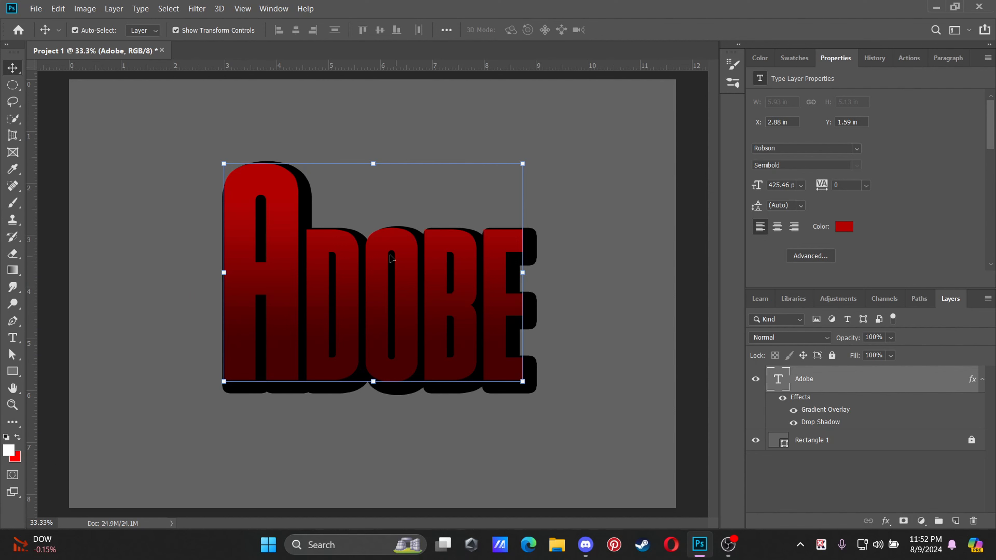
{"action": "left_click", "coordinate": [611, 145]}
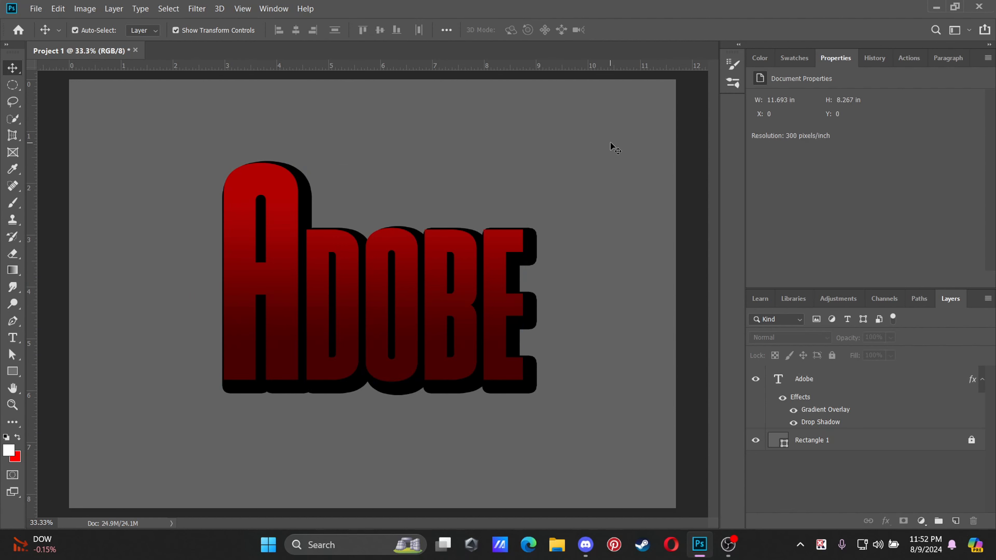
{"action": "left_click", "coordinate": [361, 256]}
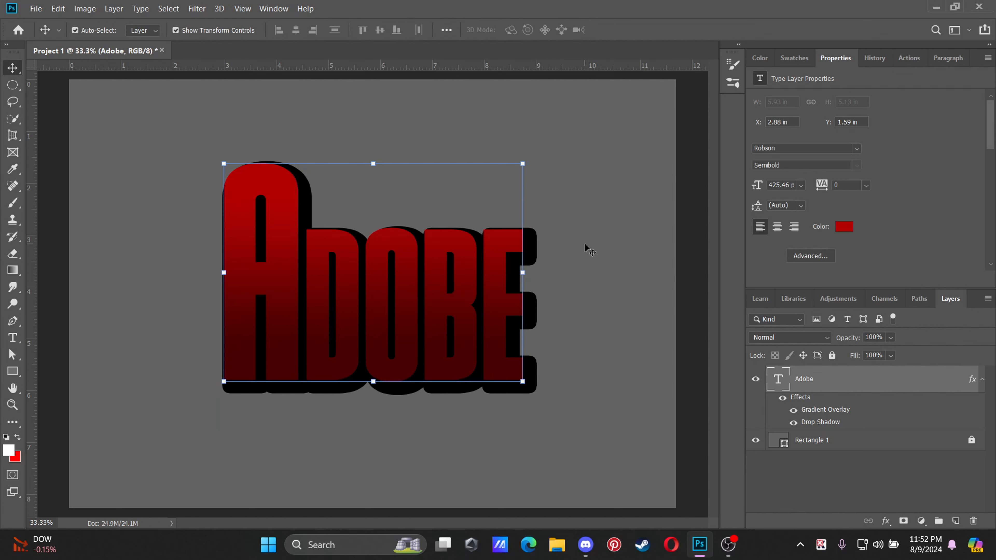
{"action": "left_click", "coordinate": [597, 148]}
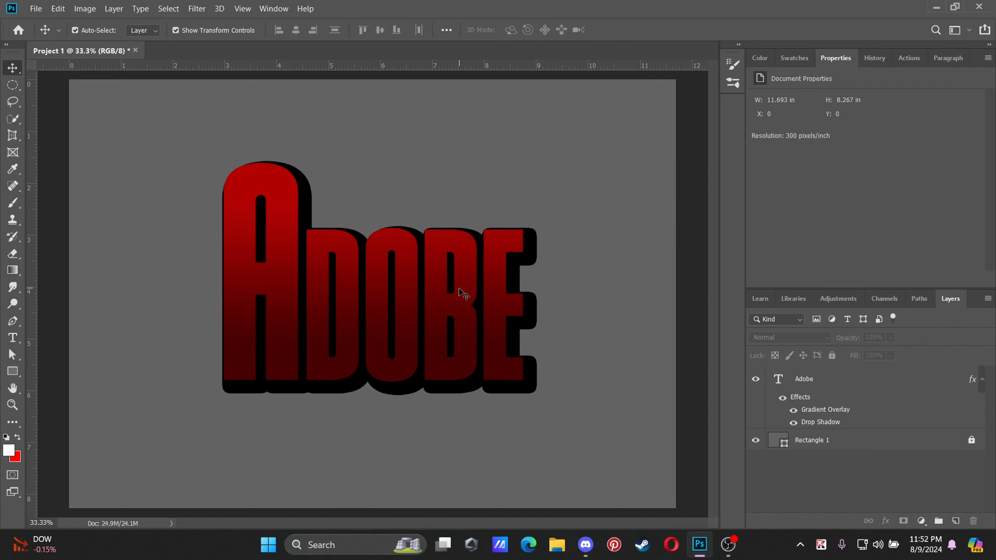
Step: Review the PNG settings in Export As for the design with its gray background, then close without exporting
{"action": "left_click", "coordinate": [36, 8]}
{"action": "mouse_move", "coordinate": [113, 310]}
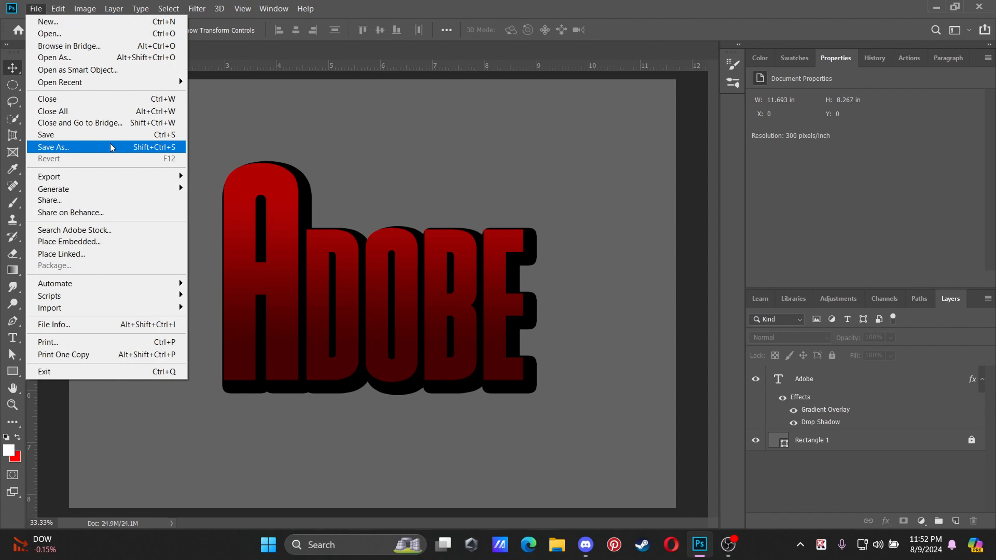
{"action": "mouse_move", "coordinate": [104, 177]}
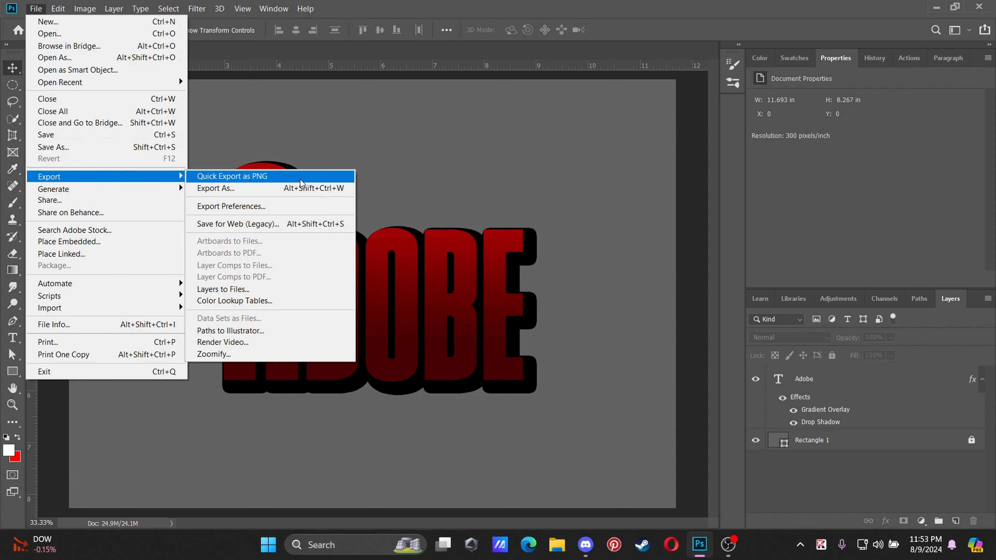
{"action": "left_click", "coordinate": [283, 189]}
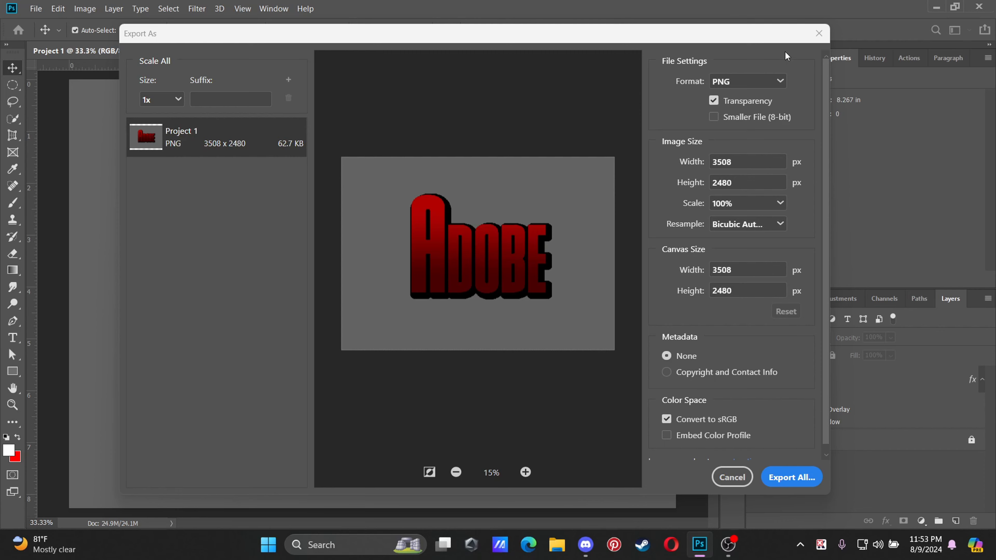
{"action": "left_click", "coordinate": [819, 33]}
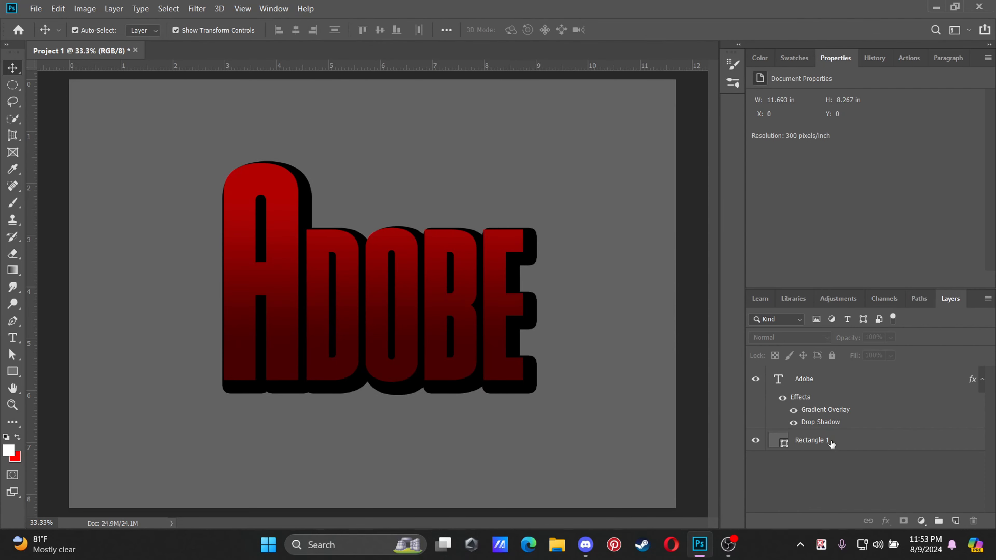
Step: Delete the Rectangle 1 background layer to leave the Adobe text on a transparent canvas
{"action": "left_click", "coordinate": [832, 445]}
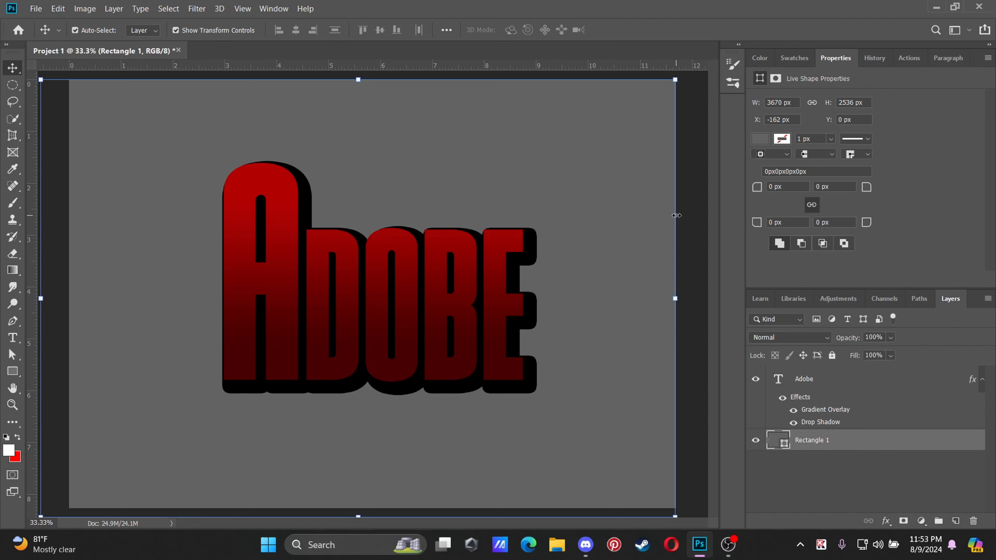
{"action": "left_click", "coordinate": [974, 520]}
{"action": "key", "text": "ctrl+t"}
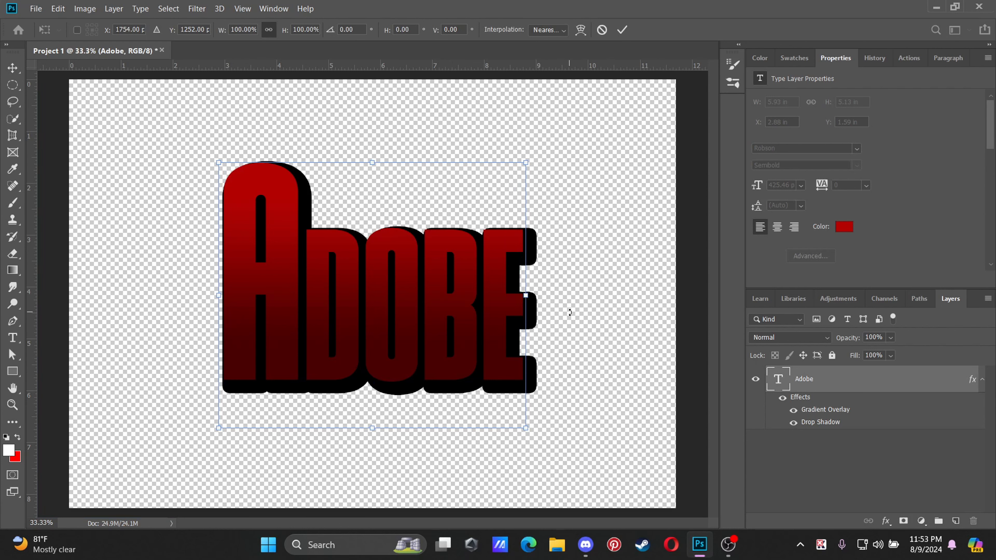
{"action": "key", "text": "Return"}
{"action": "left_click", "coordinate": [606, 190]}
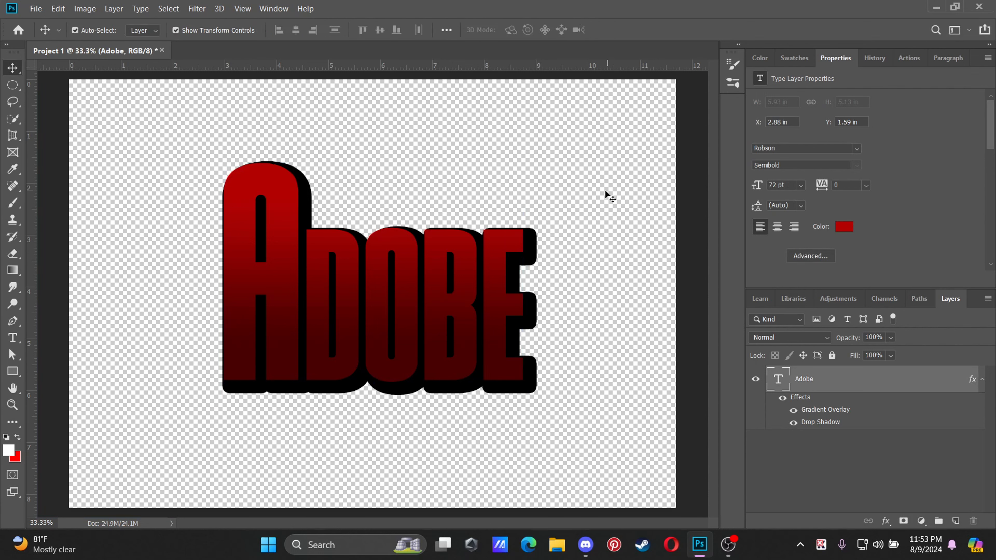
Step: Open Export As for the Adobe design and inspect its transparent PNG preview up close and at 25% zoom
{"action": "left_click", "coordinate": [29, 5]}
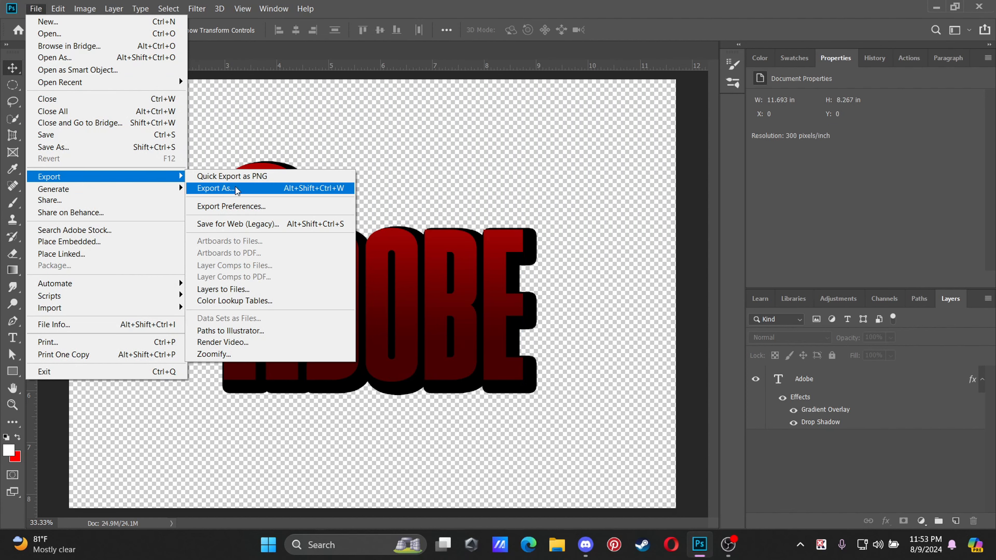
{"action": "left_click", "coordinate": [203, 191]}
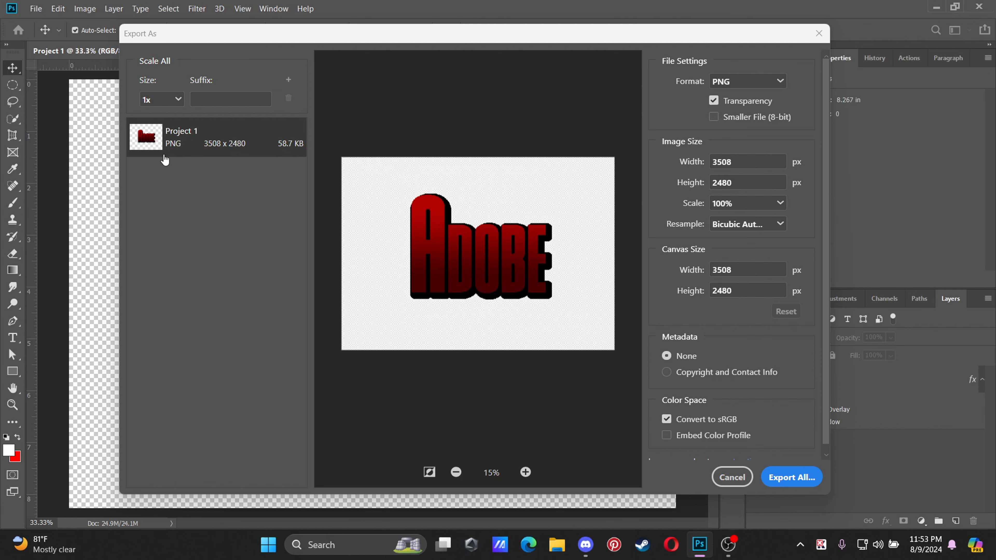
{"action": "left_click", "coordinate": [525, 472]}
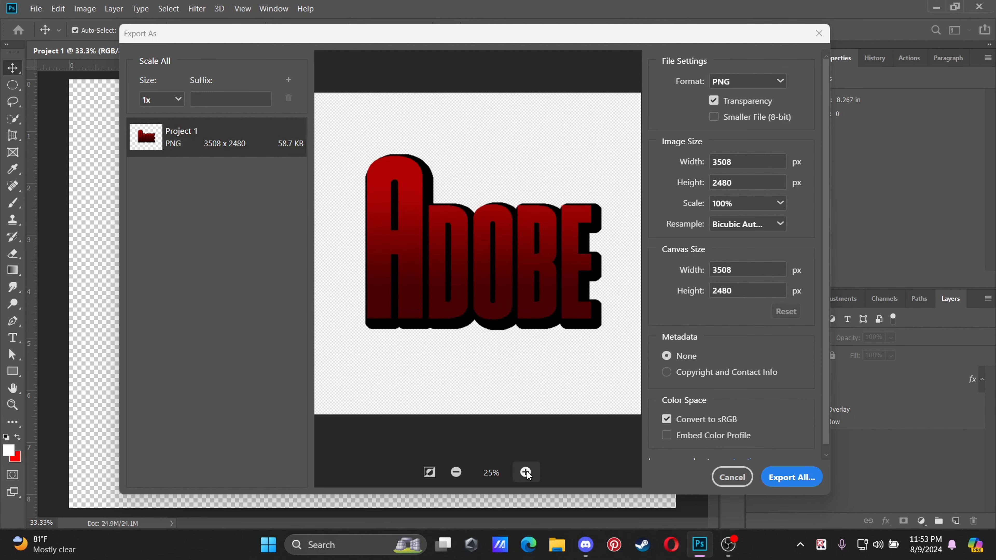
{"action": "left_click", "coordinate": [526, 472]}
{"action": "left_click", "coordinate": [526, 472]}
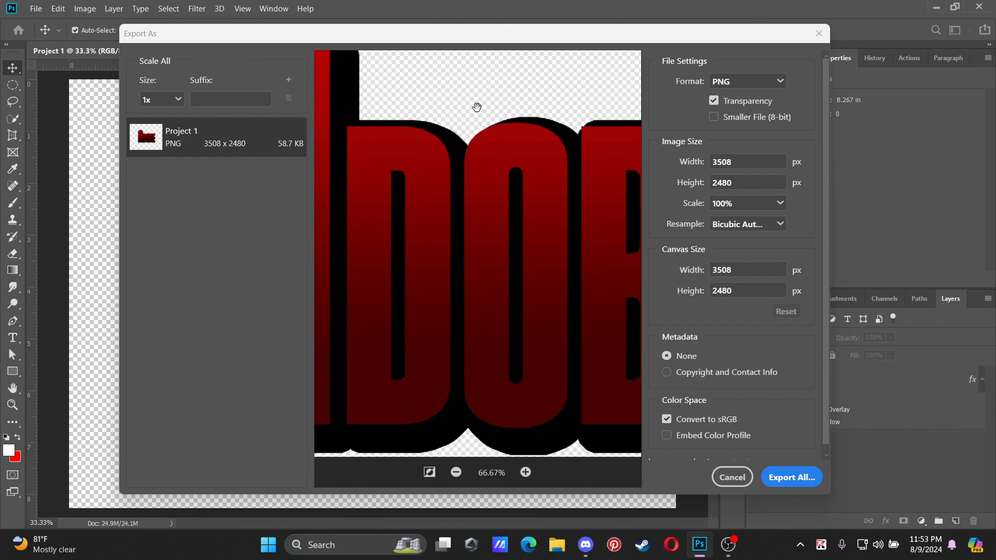
{"action": "left_click", "coordinate": [456, 472]}
{"action": "left_click", "coordinate": [456, 472]}
{"action": "left_click", "coordinate": [456, 472]}
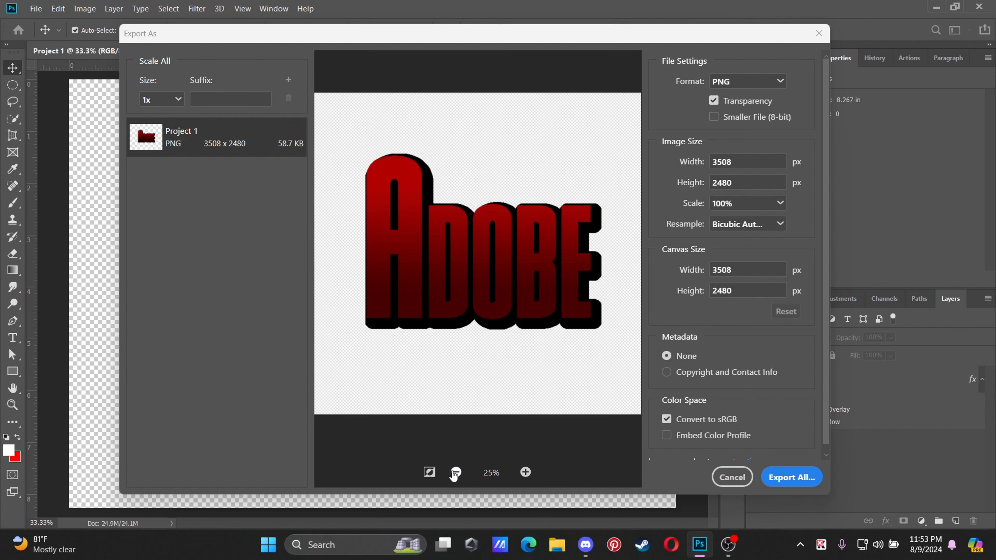
Step: Switch PNG transparency off and back on, and export the design as Project 1 into the 0802 (1) folder
{"action": "left_click", "coordinate": [715, 103]}
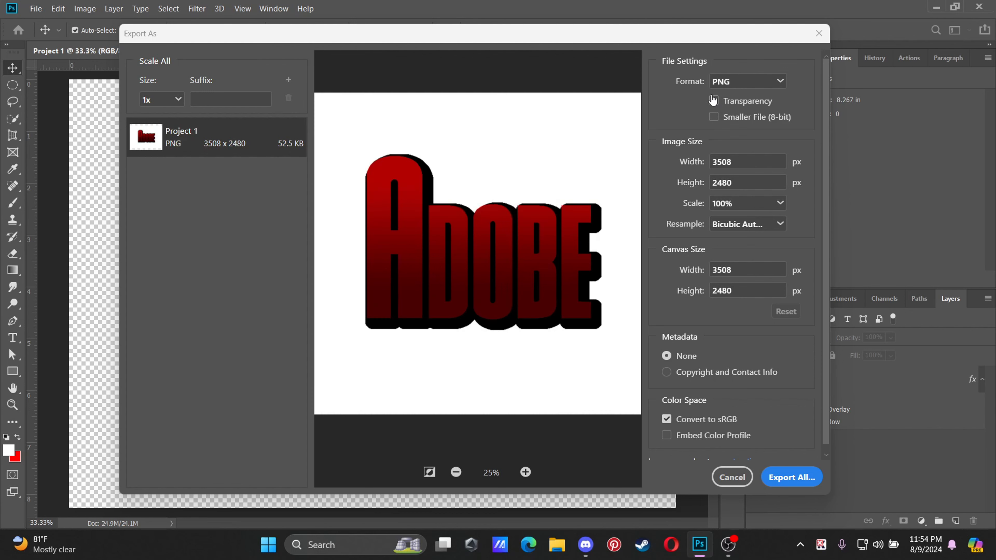
{"action": "left_click", "coordinate": [713, 101]}
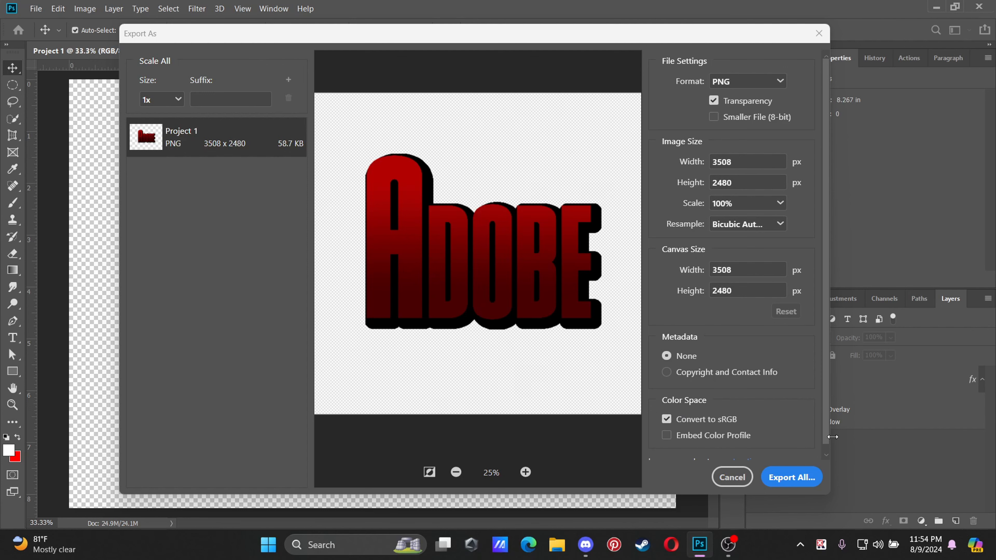
{"action": "left_click", "coordinate": [792, 477]}
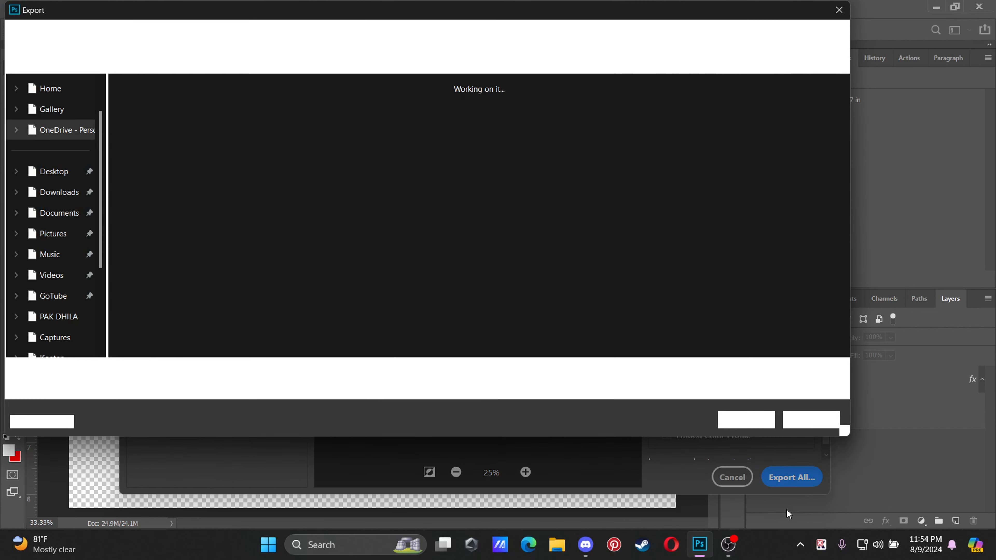
{"action": "left_click", "coordinate": [66, 334]}
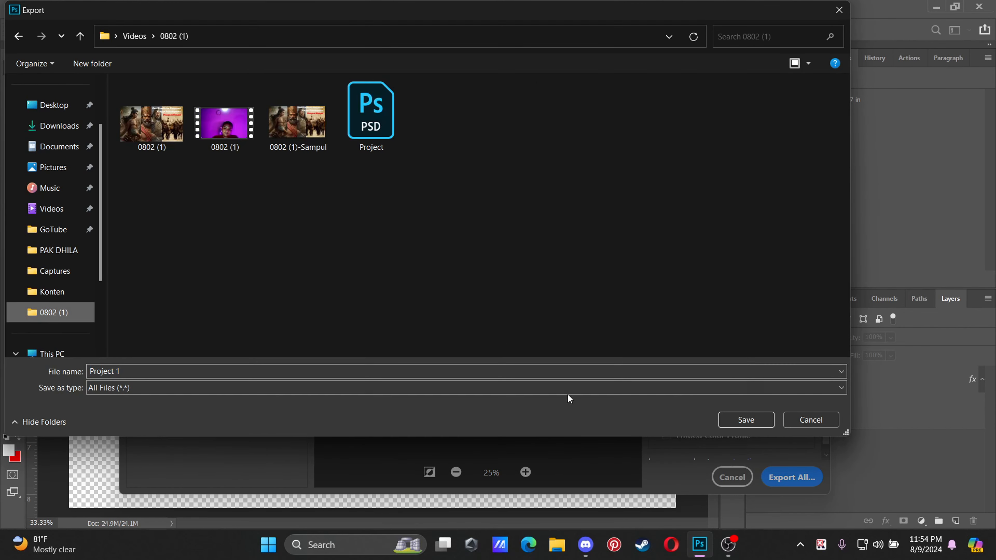
{"action": "left_click", "coordinate": [760, 421]}
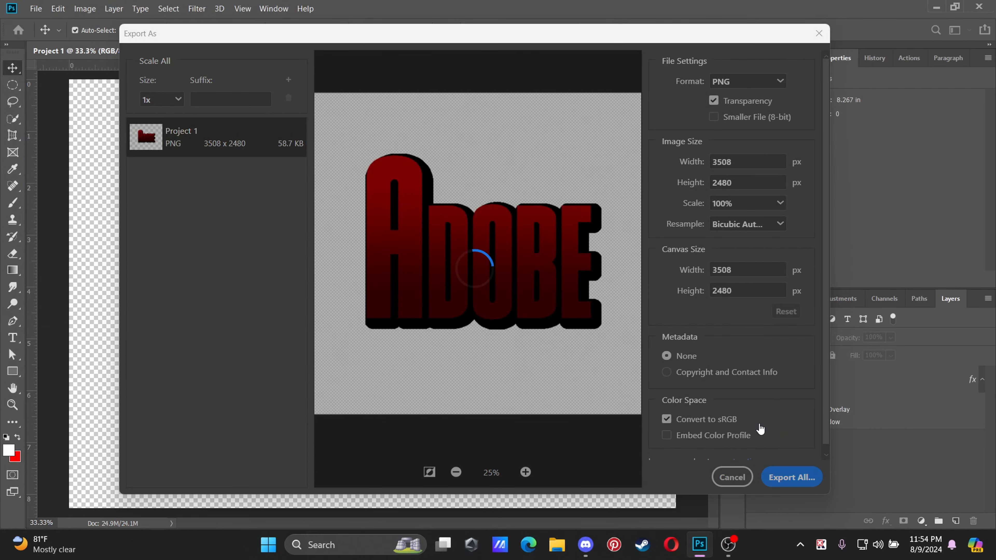